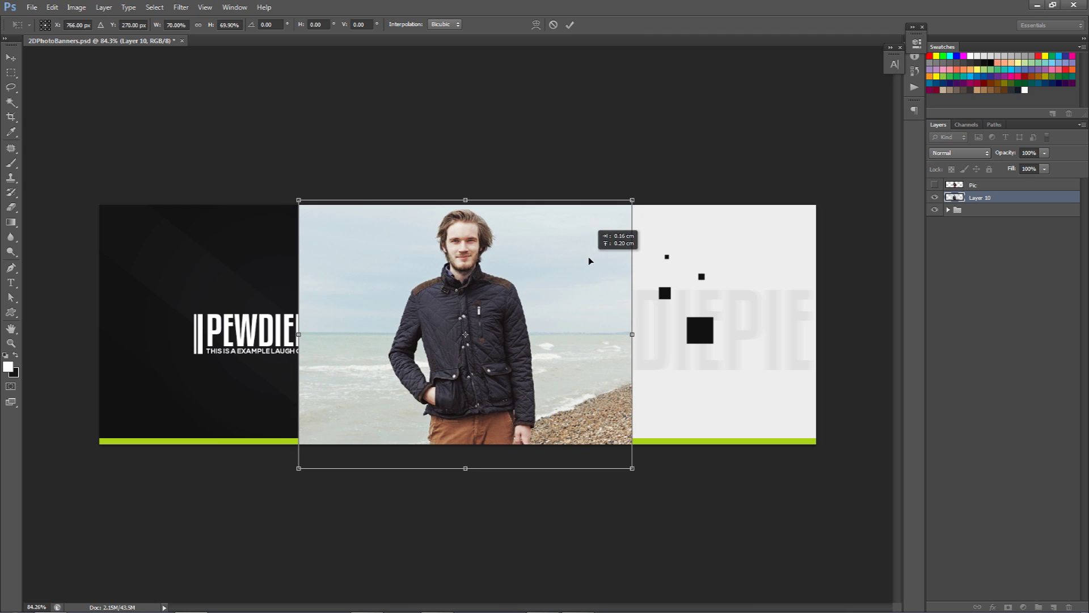
# Apply the photo's transform, add a white-filled layer directly beneath it, and hide the banner group
pyautogui.press('Return')
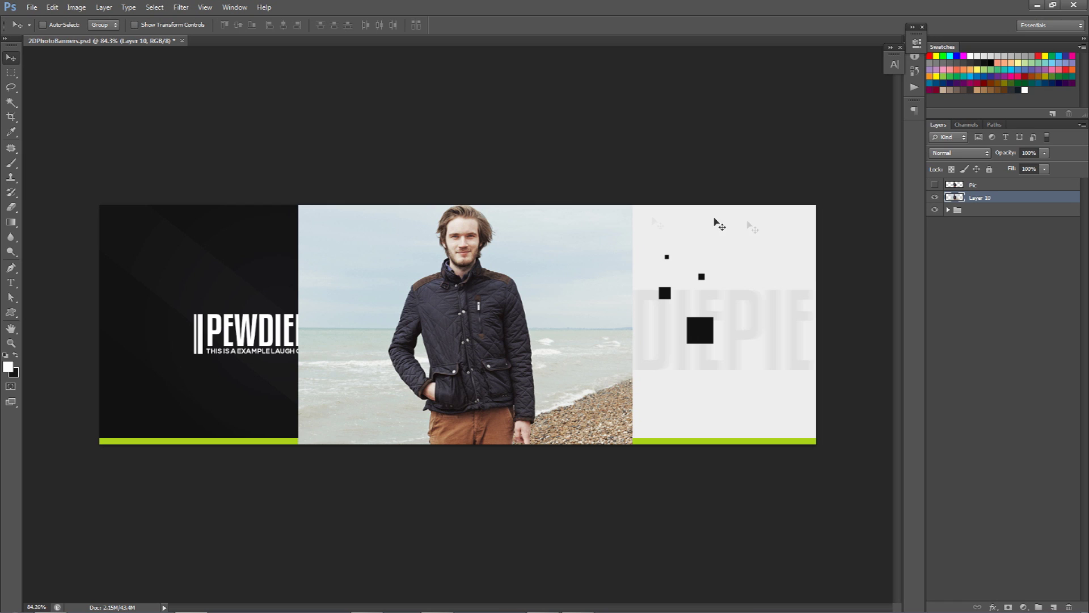
pyautogui.click(965, 210)
pyautogui.click(1053, 606)
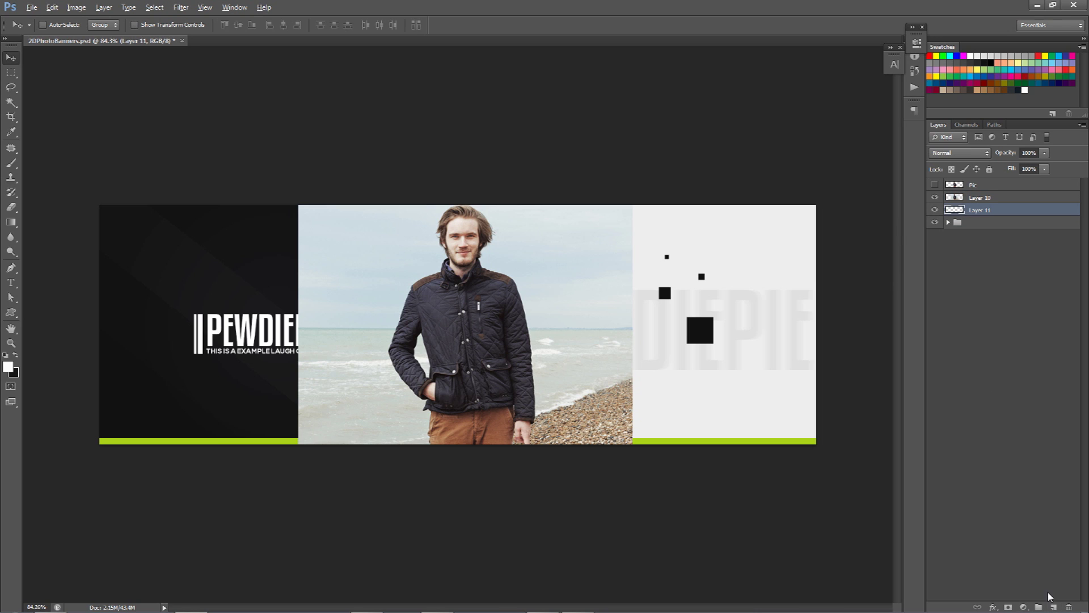
pyautogui.hotkey('alt', 'BackSpace')
pyautogui.click(934, 223)
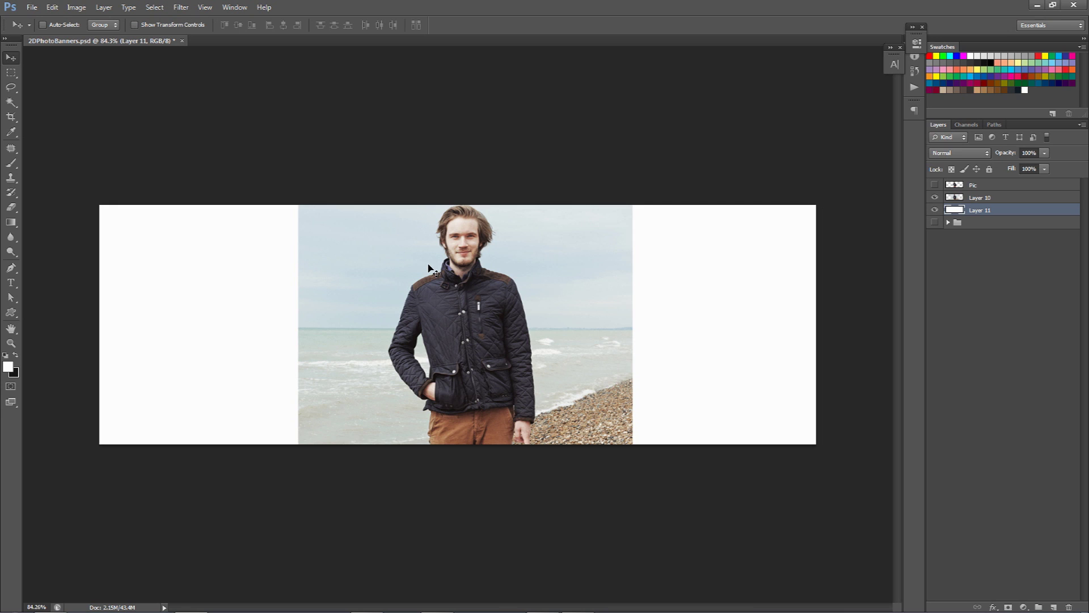
# Start a Pen path on Layer 10 at the crown of the man's hair and trace down its left edge to the temple
pyautogui.press('p')
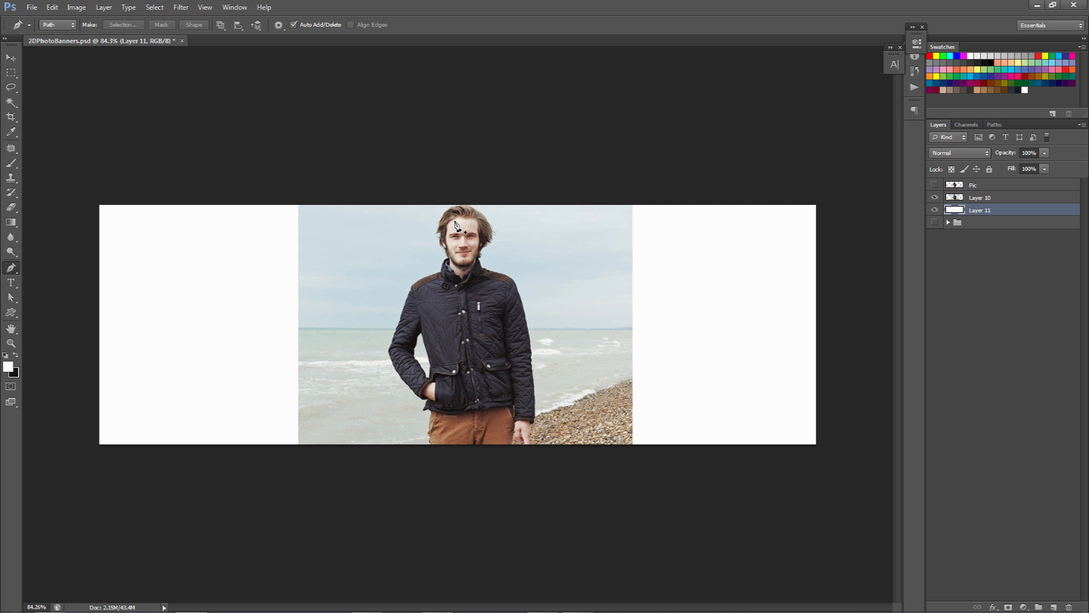
pyautogui.scroll(5, 457, 225)
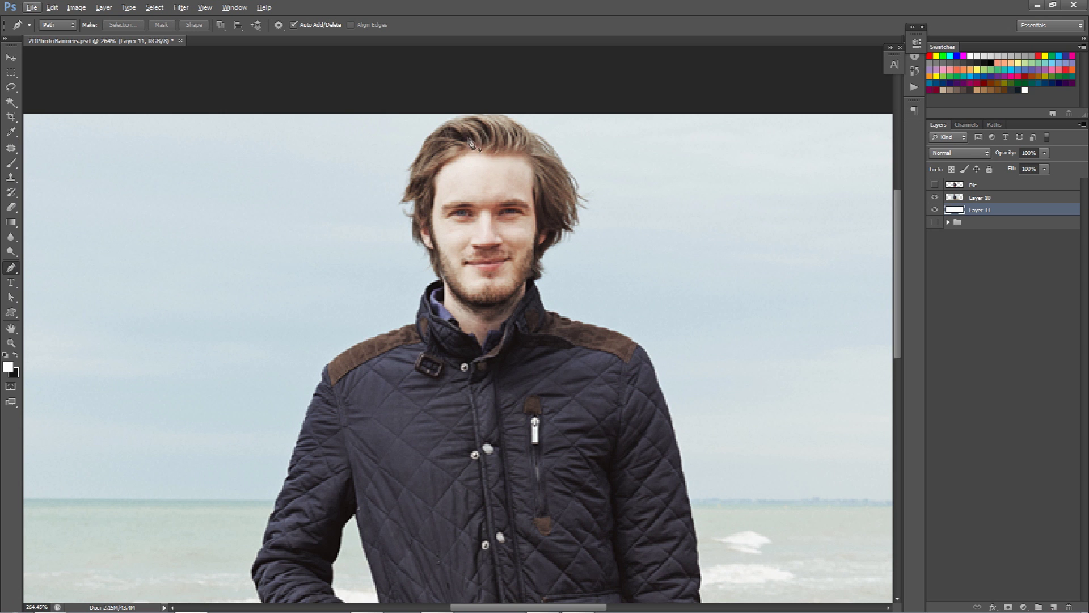
pyautogui.scroll(4, 466, 136)
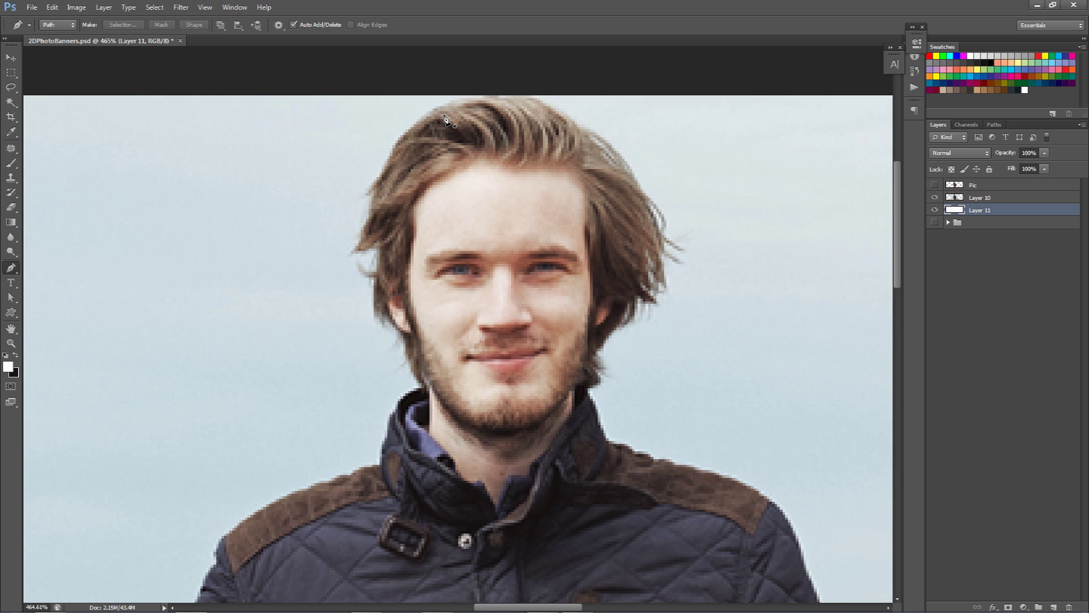
pyautogui.scroll(2, 447, 119)
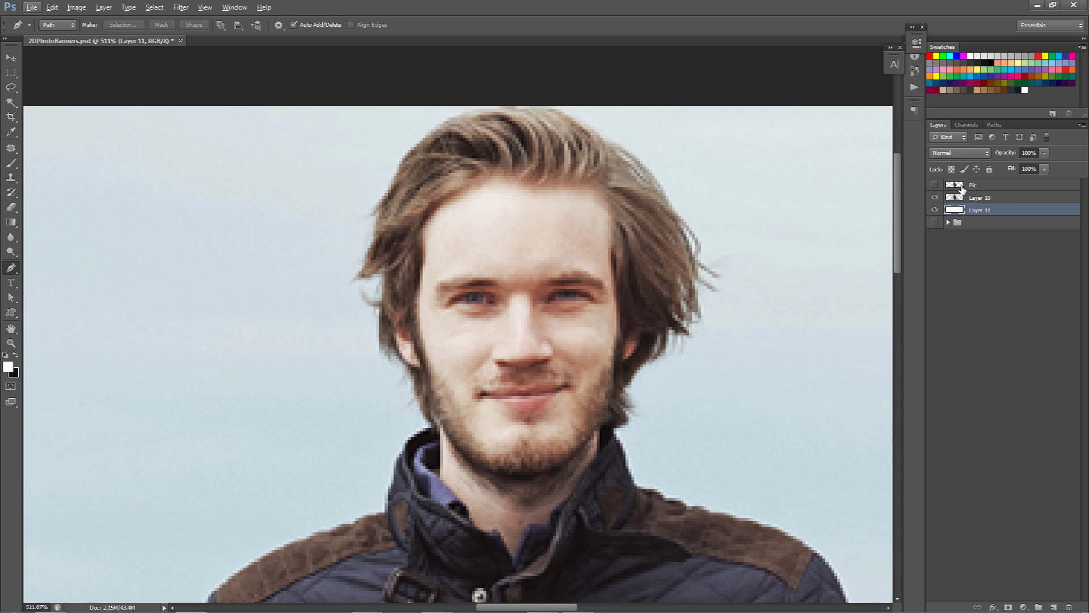
pyautogui.click(986, 200)
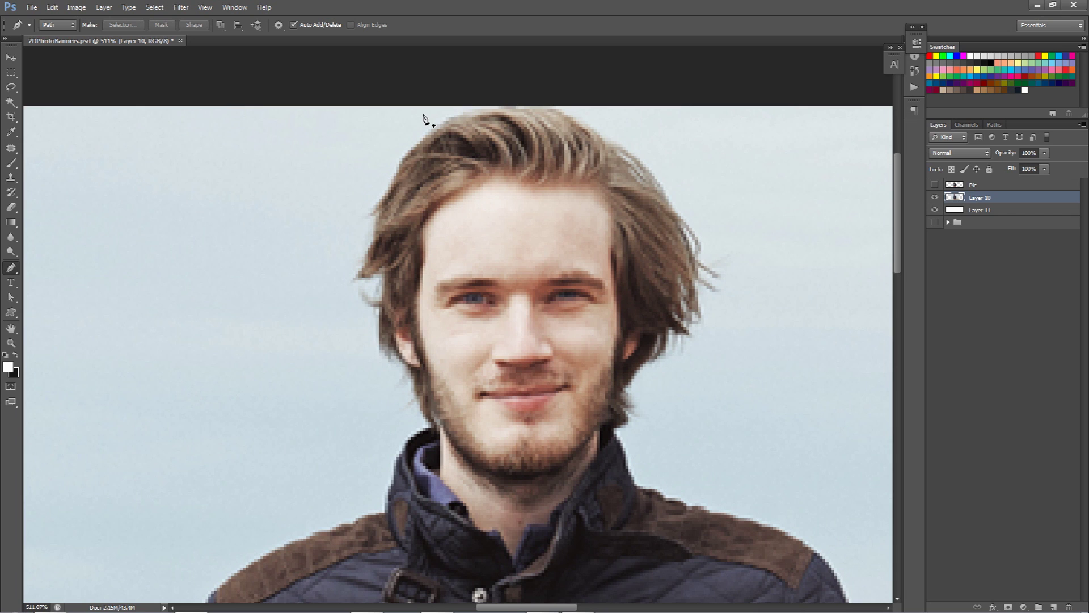
pyautogui.click(507, 103)
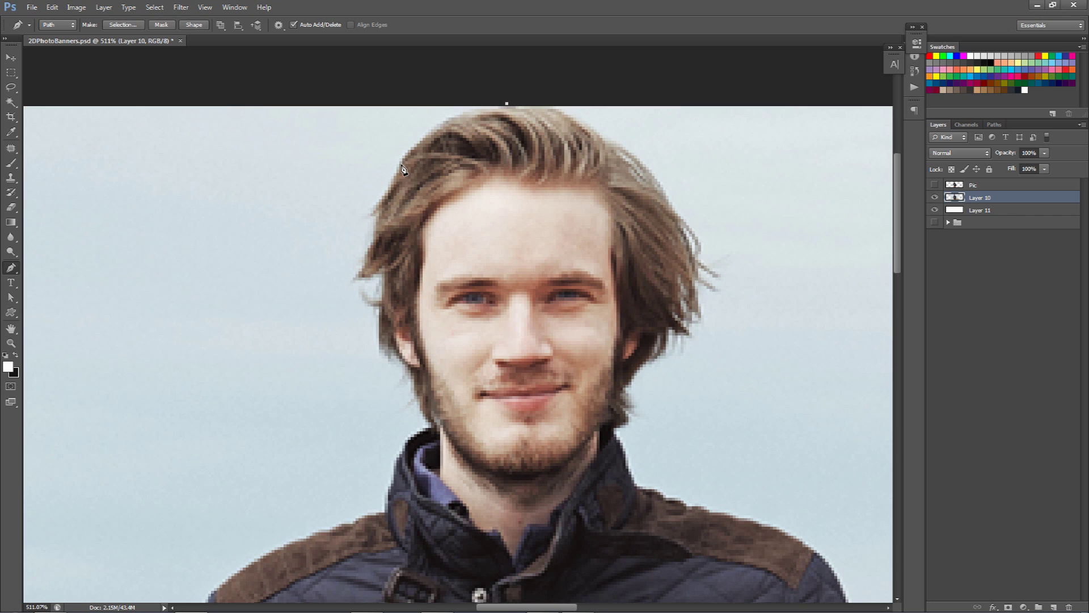
pyautogui.moveTo(396, 192); pyautogui.dragTo(371, 219)
pyautogui.keyDown('alt'); pyautogui.click(403, 159); pyautogui.keyUp('alt')
pyautogui.click(368, 213)
pyautogui.click(378, 214)
# Extend the path around the pointed hair tuft beside the man's temple
pyautogui.scroll(5, 378, 240)
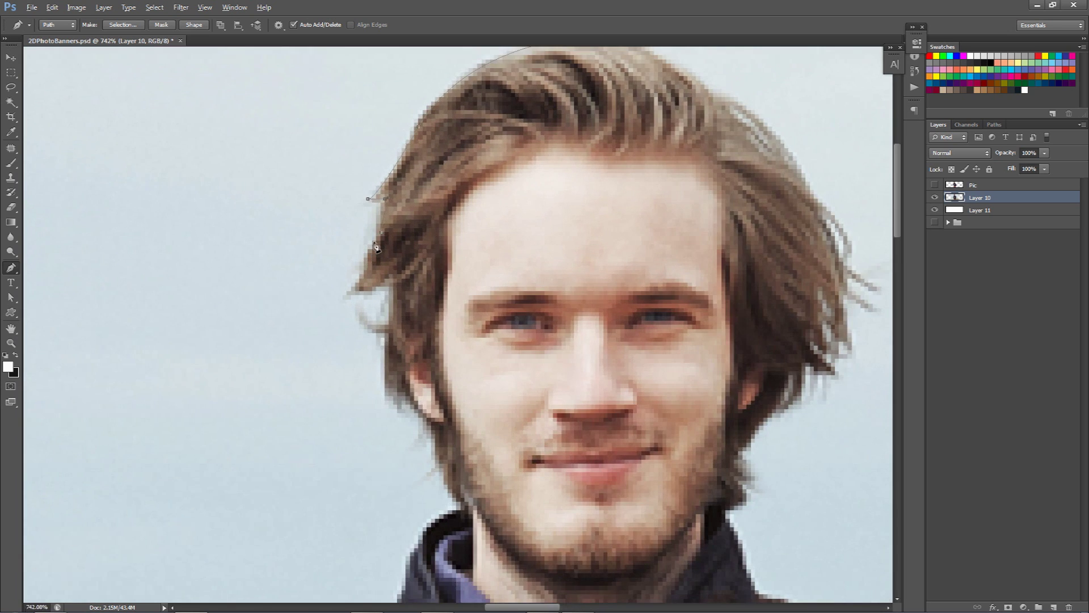
pyautogui.scroll(-4, 383, 225)
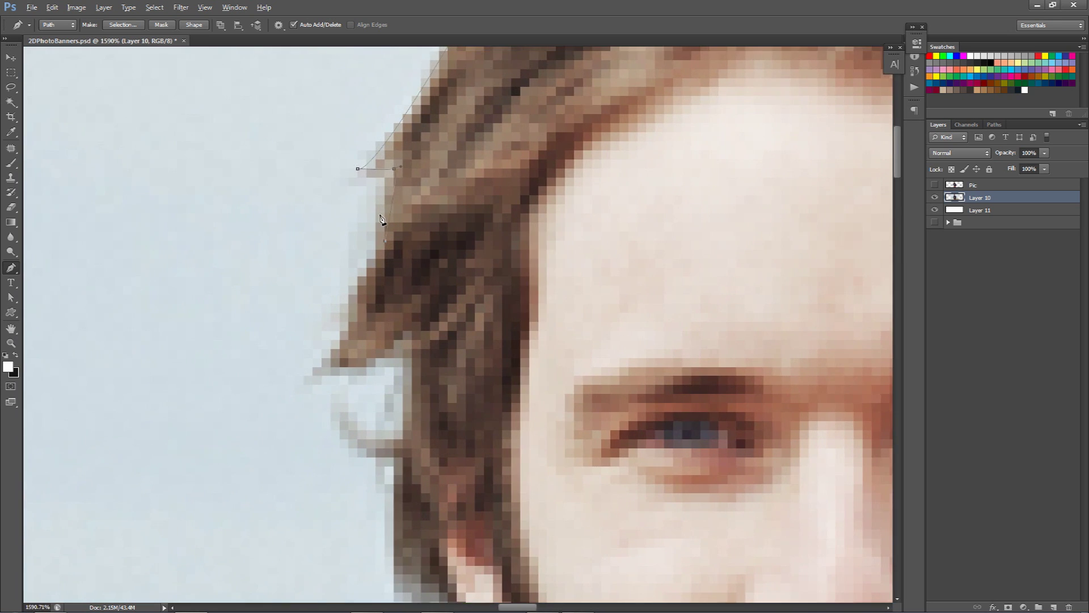
pyautogui.scroll(6, 391, 221)
pyautogui.scroll(-5, 401, 219)
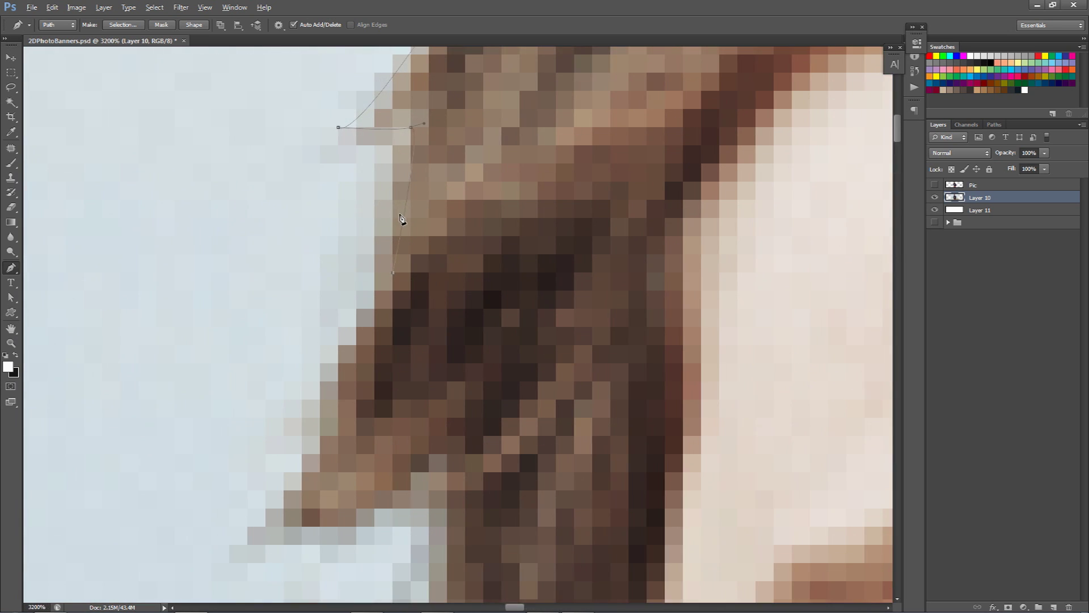
pyautogui.scroll(-4, 402, 219)
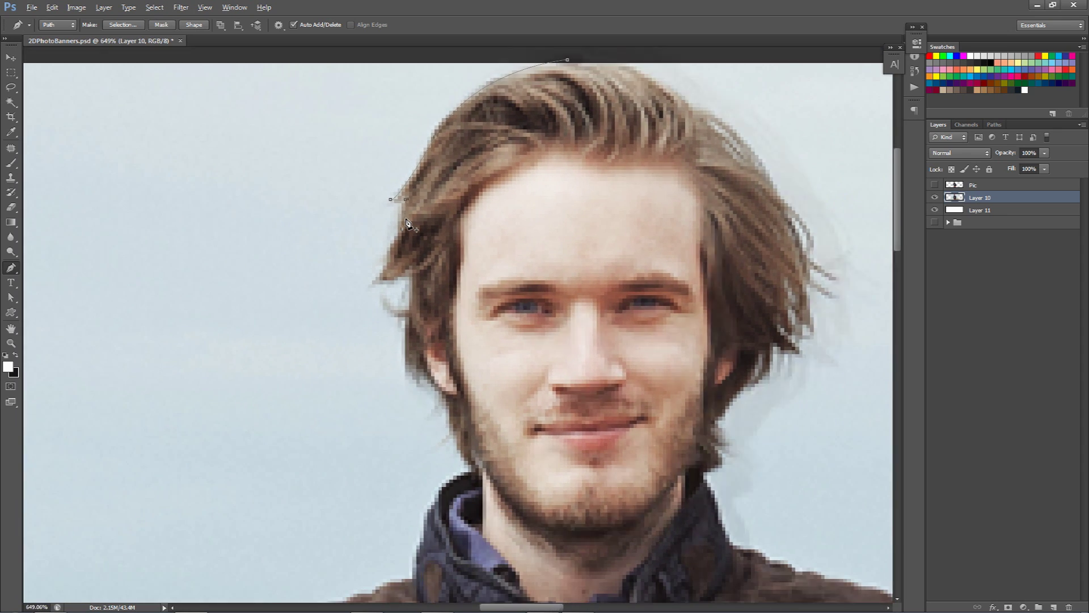
pyautogui.scroll(6, 406, 221)
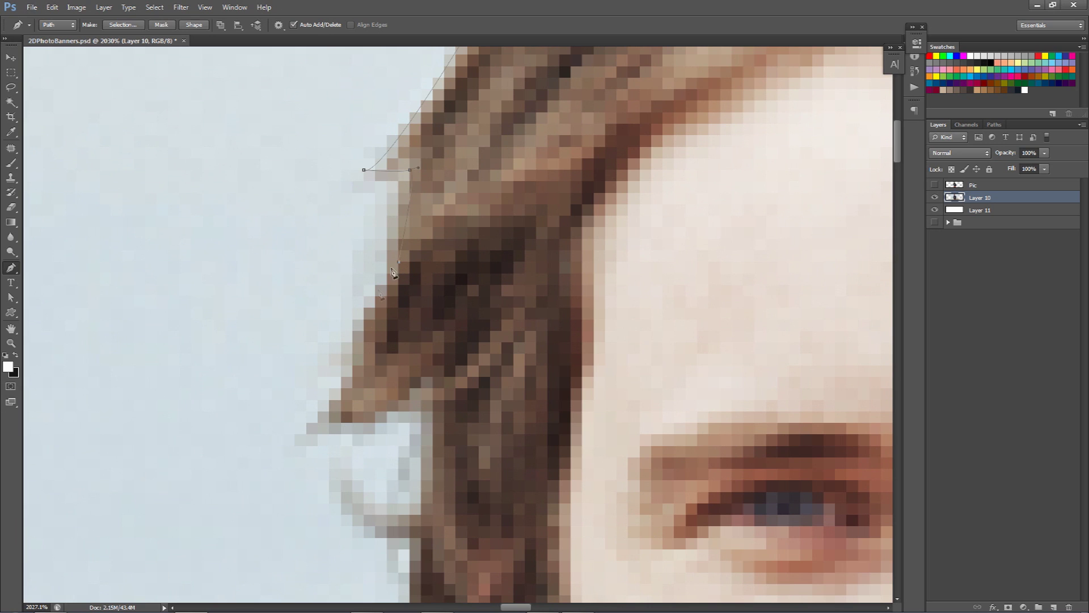
pyautogui.moveTo(307, 434); pyautogui.dragTo(232, 497)
pyautogui.keyDown('alt'); pyautogui.click(307, 434); pyautogui.keyUp('alt')
pyautogui.moveTo(433, 377); pyautogui.dragTo(453, 357)
# Continue the path around the small curl under the tuft and down the hair edge beside the ear
pyautogui.scroll(-3, 454, 373)
pyautogui.click(418, 307)
pyautogui.click(384, 306)
pyautogui.click(361, 318)
pyautogui.click(406, 329)
pyautogui.click(406, 376)
pyautogui.click(406, 433)
pyautogui.click(406, 467)
pyautogui.click(406, 491)
# Trace the path under the earlobe to the sideburn edge and remove the outgoing handle of the last anchor
pyautogui.moveTo(475, 518); pyautogui.dragTo(432, 316)
pyautogui.click(386, 299)
pyautogui.click(409, 310)
pyautogui.click(422, 333)
pyautogui.moveTo(501, 471); pyautogui.dragTo(497, 568)
pyautogui.scroll(-3, 533, 513)
pyautogui.moveTo(559, 496); pyautogui.dragTo(509, 368)
pyautogui.scroll(-1, 499, 360)
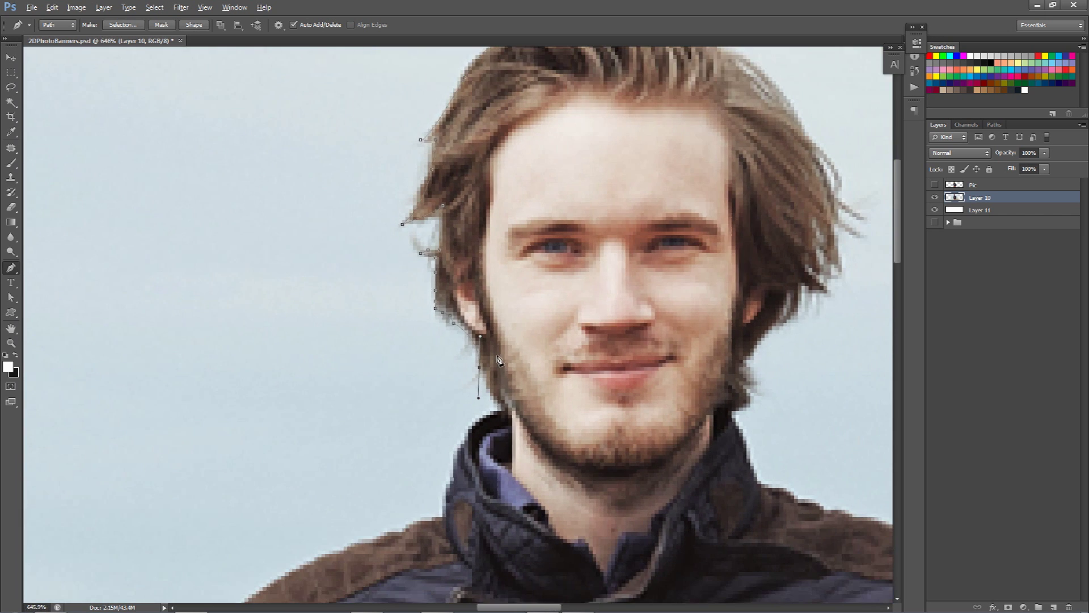
pyautogui.scroll(-2, 498, 360)
pyautogui.scroll(6, 487, 349)
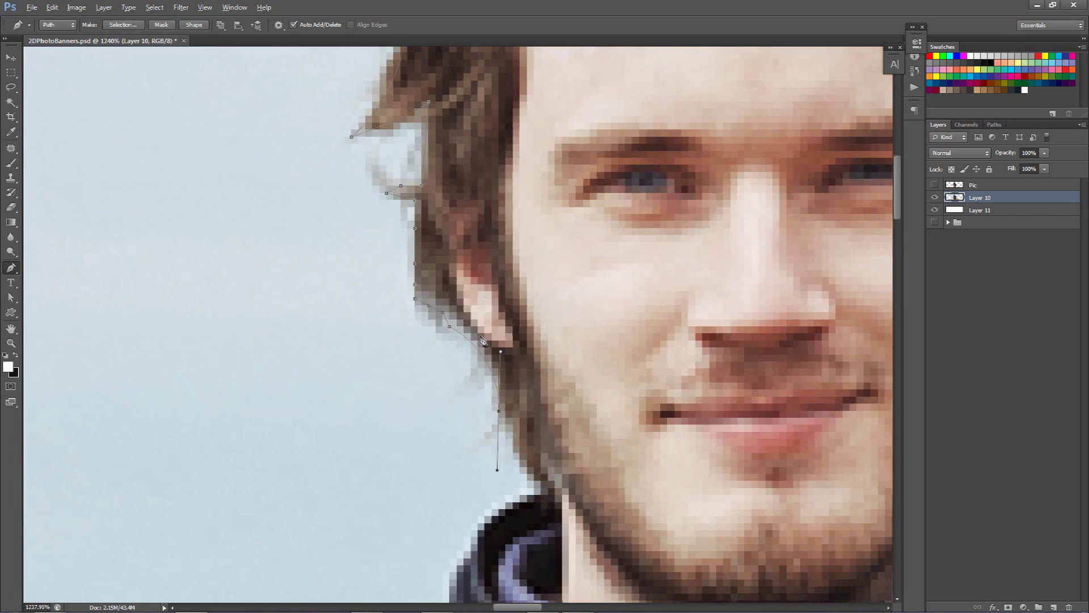
pyautogui.scroll(-1, 483, 341)
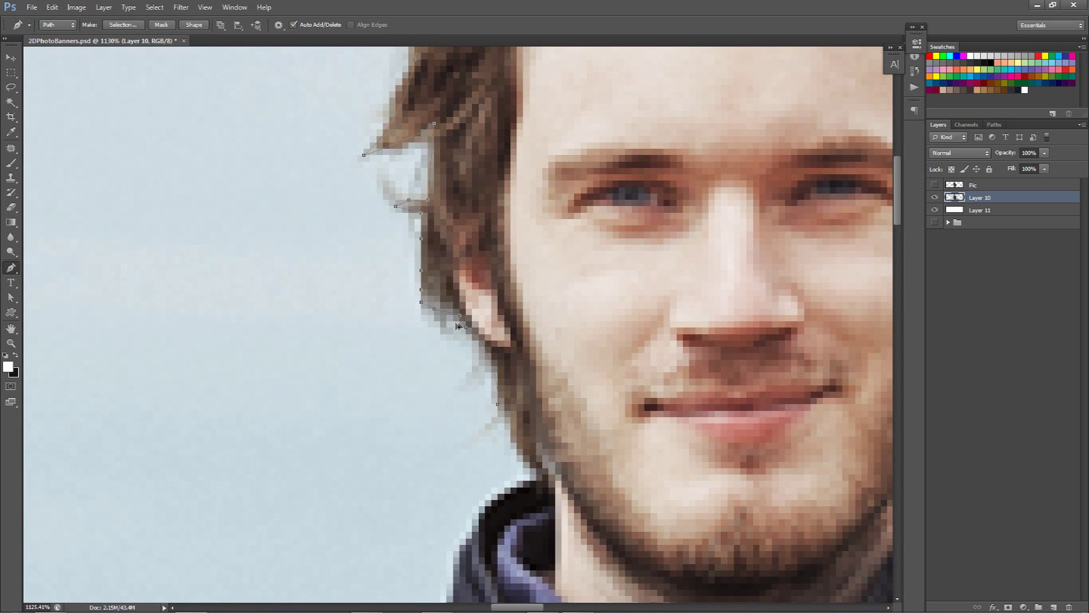
pyautogui.click(500, 350)
# Continue the path down the sideburn toward the point where the hair meets the jacket collar
pyautogui.scroll(-3, 554, 436)
pyautogui.moveTo(542, 443); pyautogui.dragTo(562, 390)
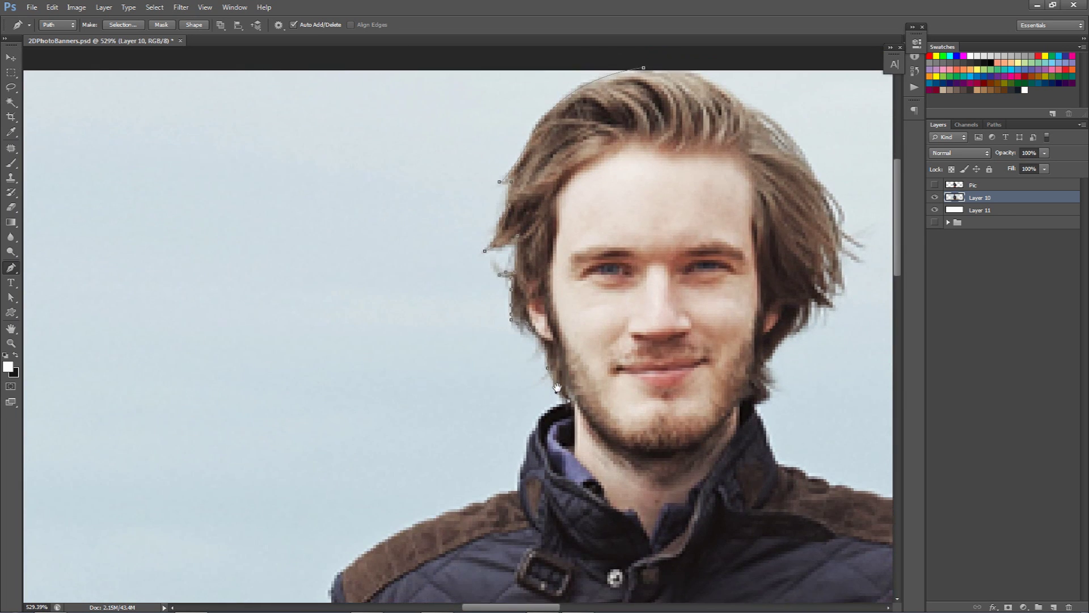
pyautogui.click(500, 221)
pyautogui.click(644, 68)
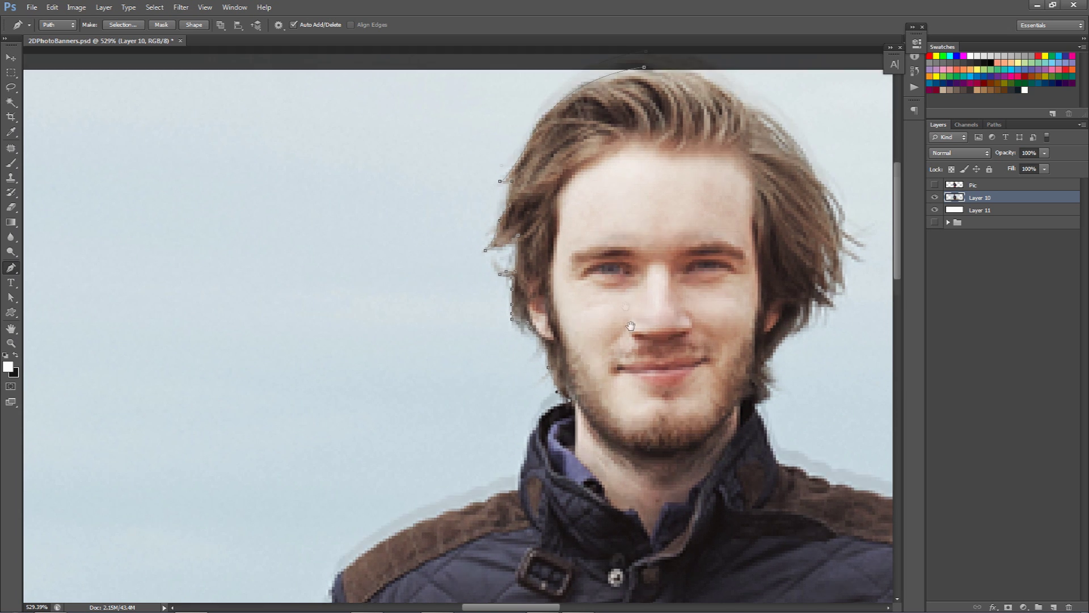
# Curve the path over the top of the jacket collar to its outer edge
pyautogui.scroll(-3, 628, 306)
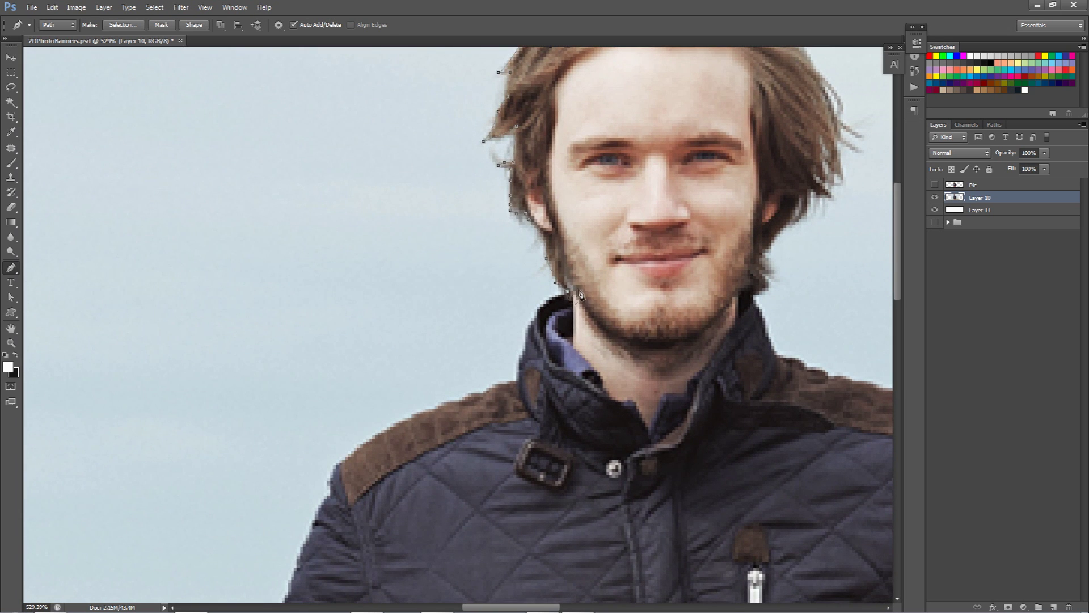
pyautogui.click(538, 322)
pyautogui.moveTo(539, 322)
pyautogui.mouseDown()
pyautogui.moveTo(542, 376)
pyautogui.moveTo(533, 338)
pyautogui.mouseUp()
pyautogui.moveTo(537, 290)
pyautogui.mouseDown()
pyautogui.moveTo(522, 281)
pyautogui.moveTo(520, 295)
pyautogui.moveTo(541, 298)
pyautogui.moveTo(531, 285)
pyautogui.moveTo(513, 319)
pyautogui.moveTo(548, 303)
pyautogui.moveTo(533, 295)
pyautogui.mouseUp()
pyautogui.moveTo(544, 370); pyautogui.dragTo(541, 408)
pyautogui.moveTo(534, 290); pyautogui.dragTo(534, 247)
pyautogui.hotkey('ctrl', 'z')
pyautogui.scroll(2, 541, 324)
pyautogui.press('alt')
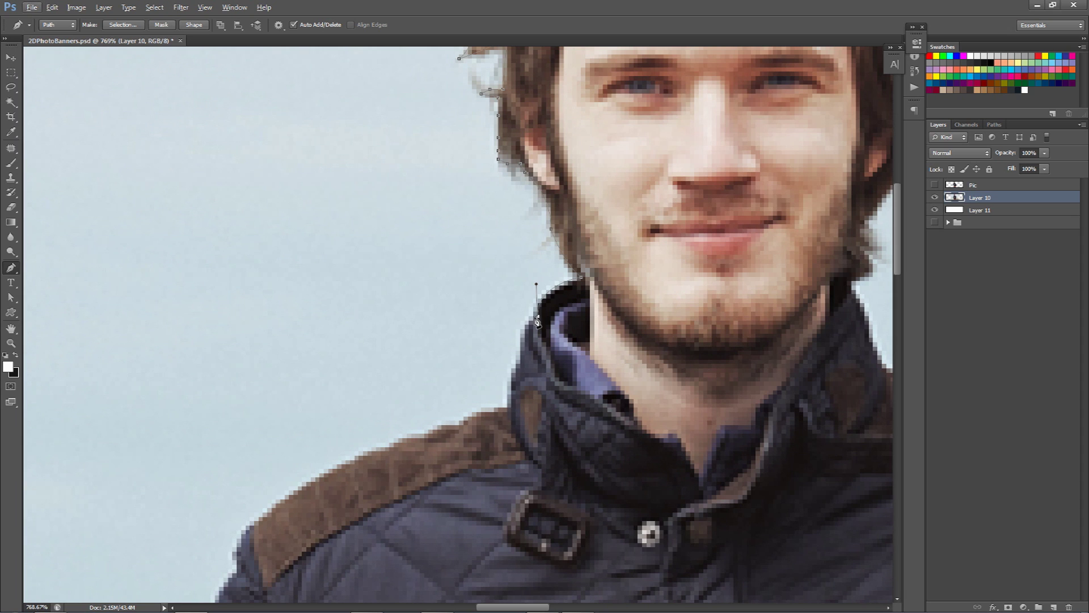
pyautogui.moveTo(538, 317); pyautogui.dragTo(520, 378)
pyautogui.hotkey('ctrl', 'alt', 'z')
pyautogui.moveTo(544, 446); pyautogui.dragTo(525, 370)
pyautogui.scroll(3, 538, 337)
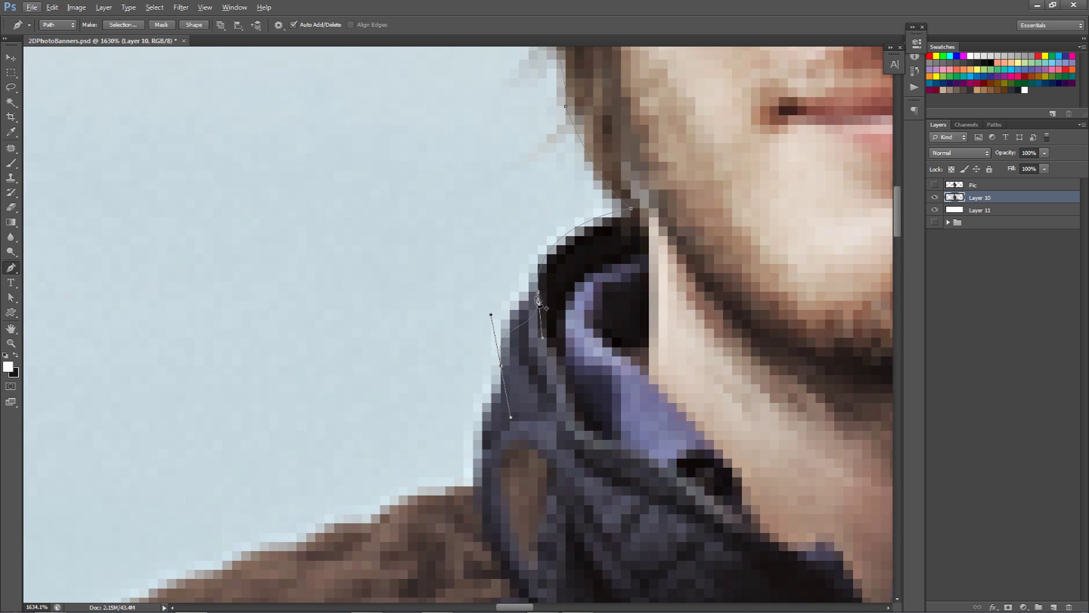
pyautogui.hotkey('ctrl', 'z')
pyautogui.moveTo(501, 347); pyautogui.dragTo(504, 377)
pyautogui.hotkey('ctrl', 'z')
# Remove the collar anchor's outgoing handle and extend the path down the collar's outer edge
pyautogui.keyDown('alt'); pyautogui.click(538, 293); pyautogui.keyUp('alt')
pyautogui.moveTo(502, 384); pyautogui.dragTo(500, 461)
pyautogui.scroll(-2, 522, 389)
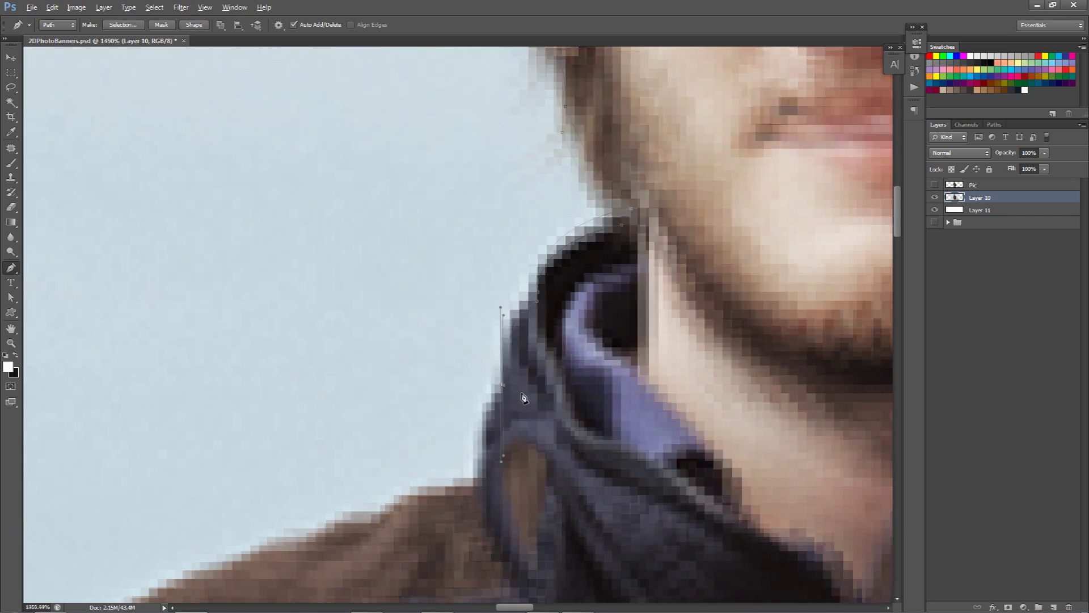
pyautogui.scroll(-8, 634, 350)
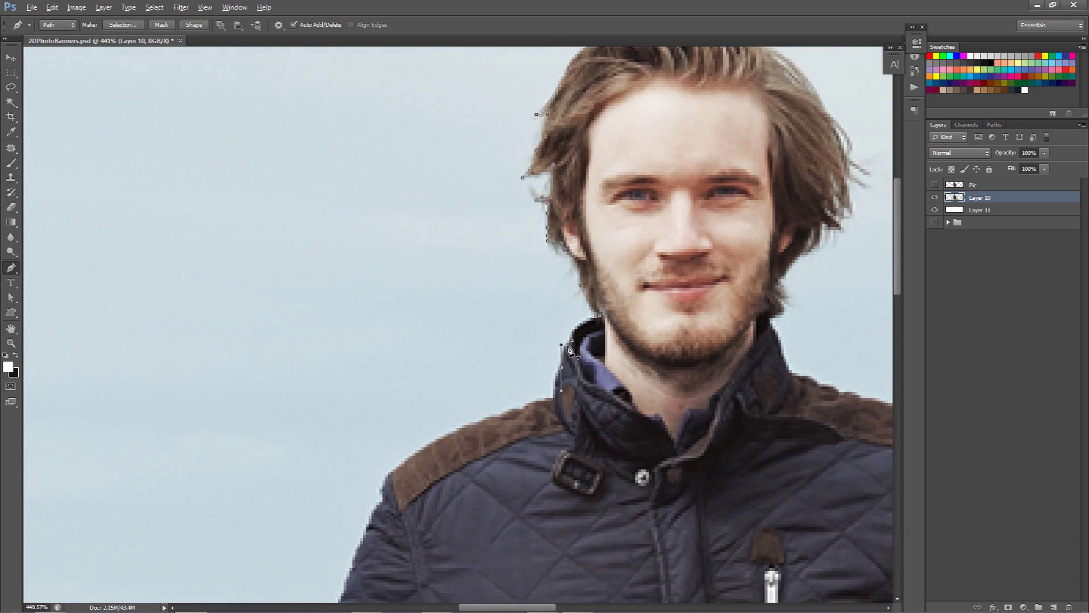
pyautogui.moveTo(601, 368); pyautogui.dragTo(564, 276)
pyautogui.scroll(5, 564, 277)
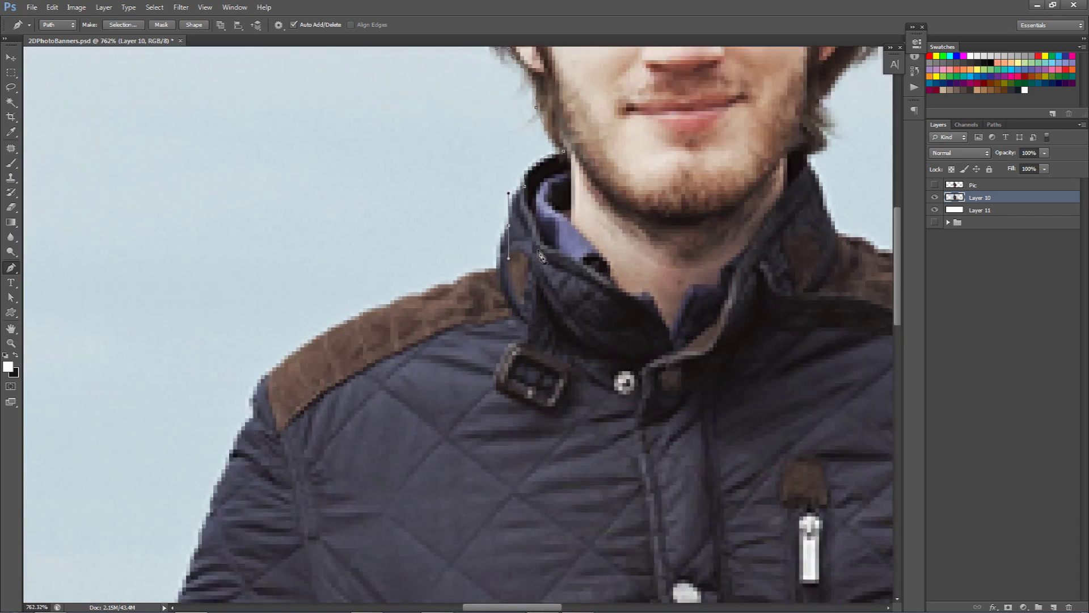
pyautogui.click(500, 276)
pyautogui.click(452, 281)
pyautogui.moveTo(280, 351); pyautogui.dragTo(270, 359)
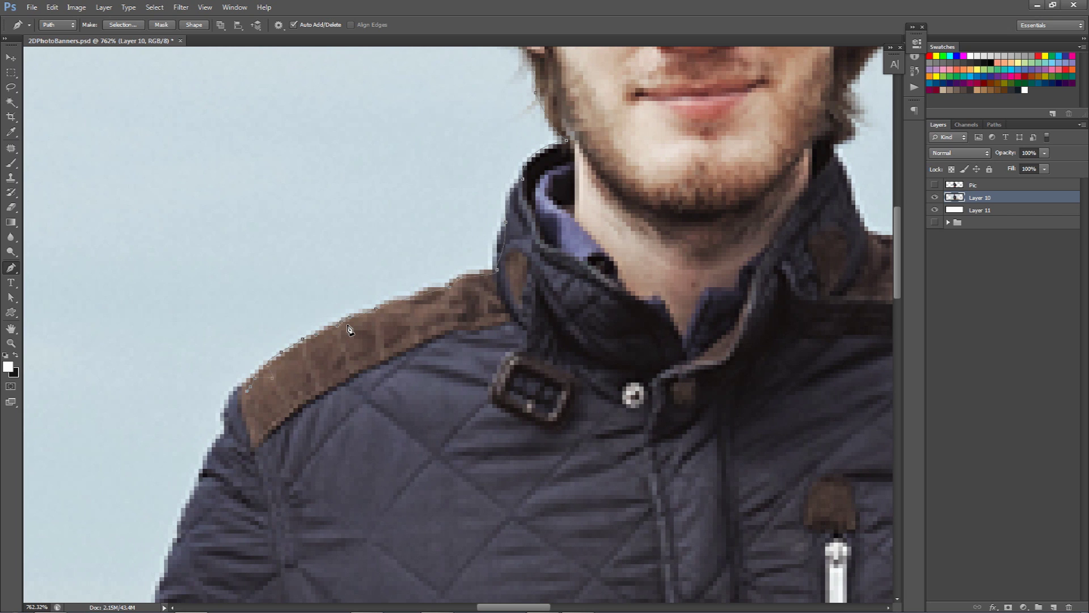
pyautogui.hotkey('ctrl', 'alt', 'z')
pyautogui.hotkey('ctrl', 'alt', 'z')
pyautogui.hotkey('ctrl', 'alt', 'z')
pyautogui.hotkey('ctrl', 'alt', 'z')
pyautogui.hotkey('ctrl', 'alt', 'z')
pyautogui.hotkey('ctrl', 'alt', 'z')
pyautogui.hotkey('ctrl', 'alt', 'z')
pyautogui.hotkey('ctrl', 'alt', 'z')
# Trace the path along the top of the brown shoulder patch to the outer end of the shoulder
pyautogui.click(244, 386)
pyautogui.moveTo(129, 472)
pyautogui.mouseDown()
pyautogui.moveTo(110, 486)
pyautogui.moveTo(129, 488)
pyautogui.moveTo(151, 470)
pyautogui.mouseUp()
pyautogui.keyDown('ctrl'); pyautogui.click(382, 261); pyautogui.keyUp('ctrl')
pyautogui.scroll(3, 436, 286)
pyautogui.scroll(-3, 437, 286)
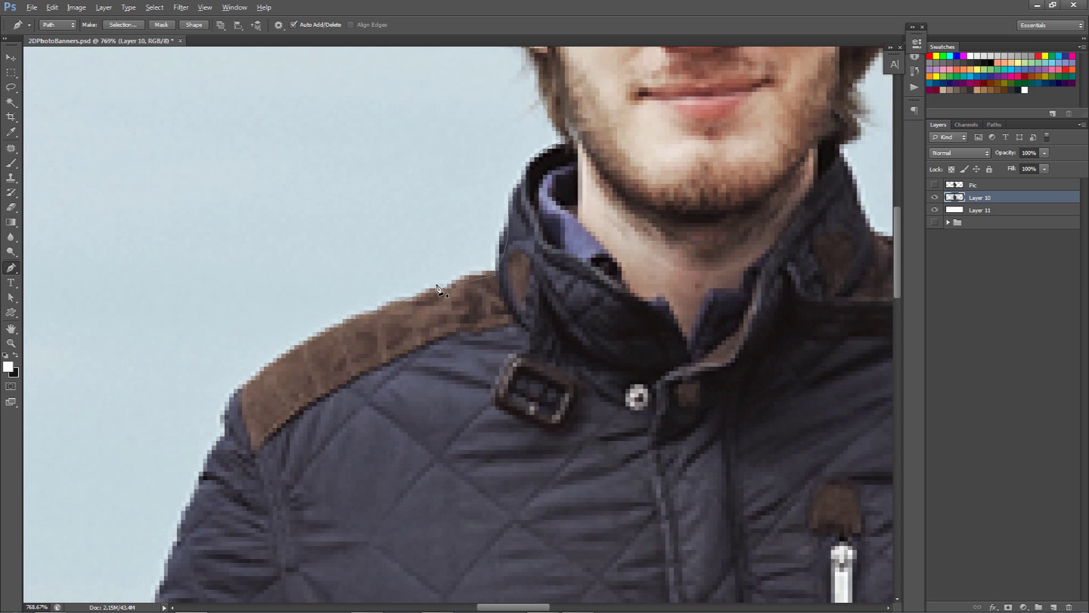
pyautogui.scroll(-2, 440, 291)
pyautogui.scroll(-2, 418, 310)
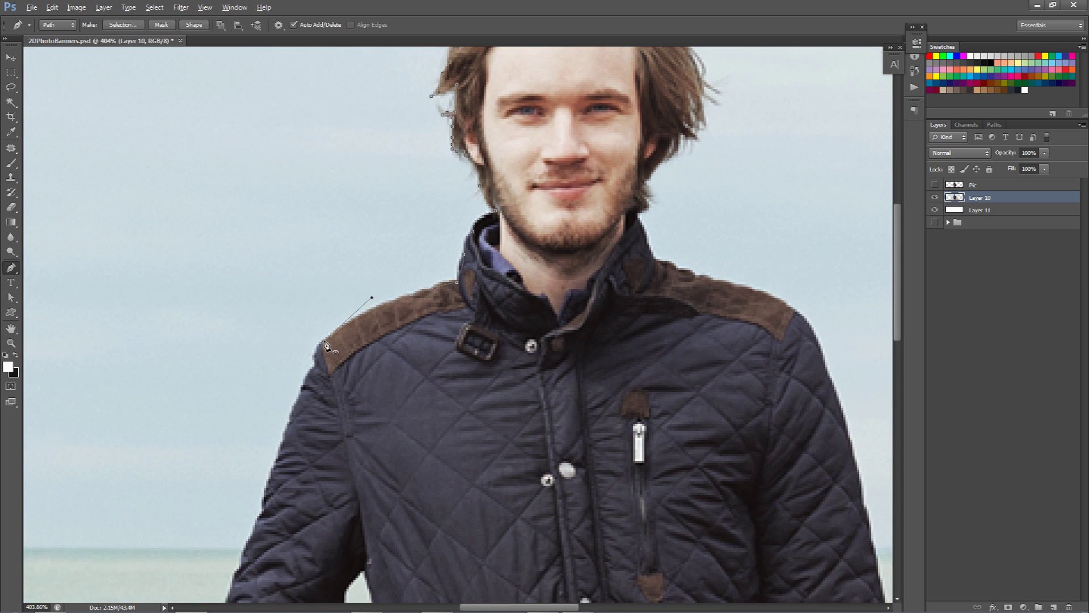
# Loop the path through the sky left of the head and above the canvas, and close it at the starting anchor on the hair
pyautogui.scroll(-1, 272, 329)
pyautogui.scroll(-2, 271, 328)
pyautogui.click(278, 307)
pyautogui.moveTo(239, 177); pyautogui.dragTo(246, 159)
pyautogui.moveTo(275, 99); pyautogui.dragTo(305, 50)
pyautogui.moveTo(396, 77); pyautogui.dragTo(393, 199)
pyautogui.moveTo(343, 117); pyautogui.dragTo(347, 117)
pyautogui.moveTo(469, 131); pyautogui.dragTo(473, 134)
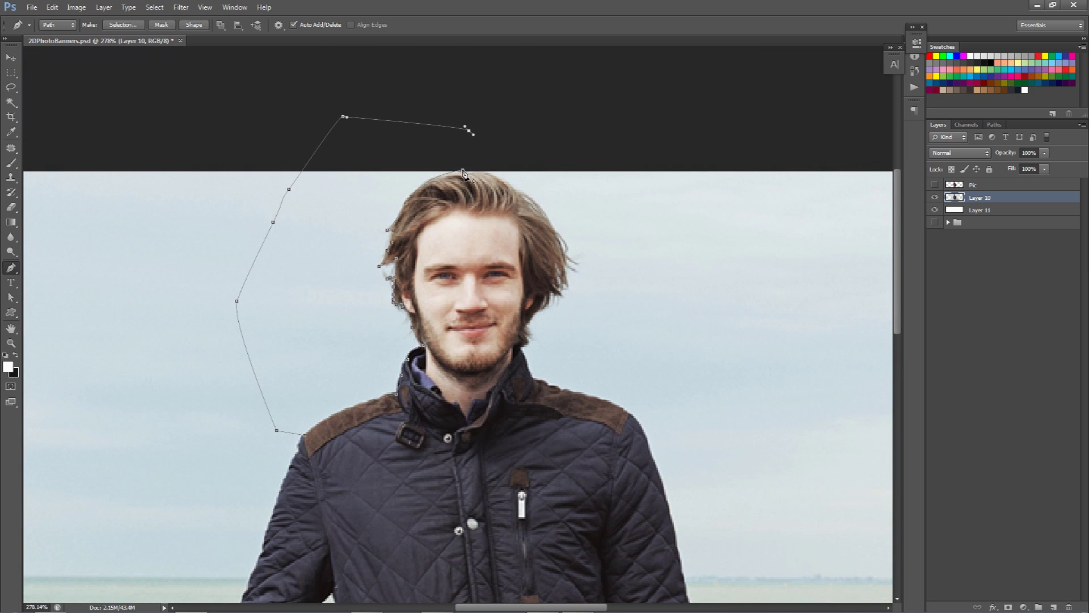
pyautogui.scroll(-1, 439, 299)
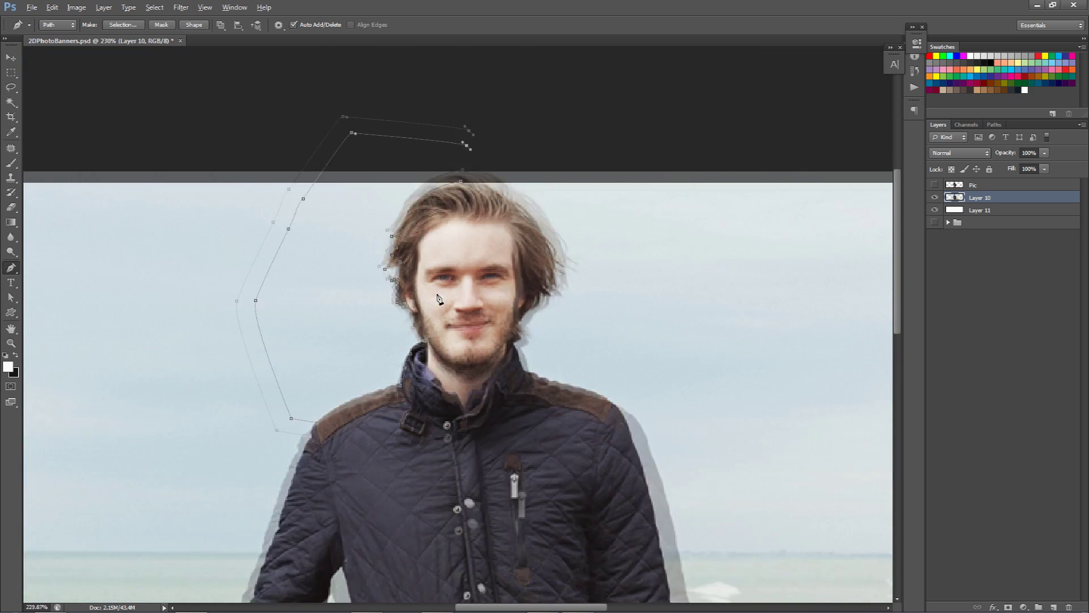
pyautogui.scroll(-3, 439, 299)
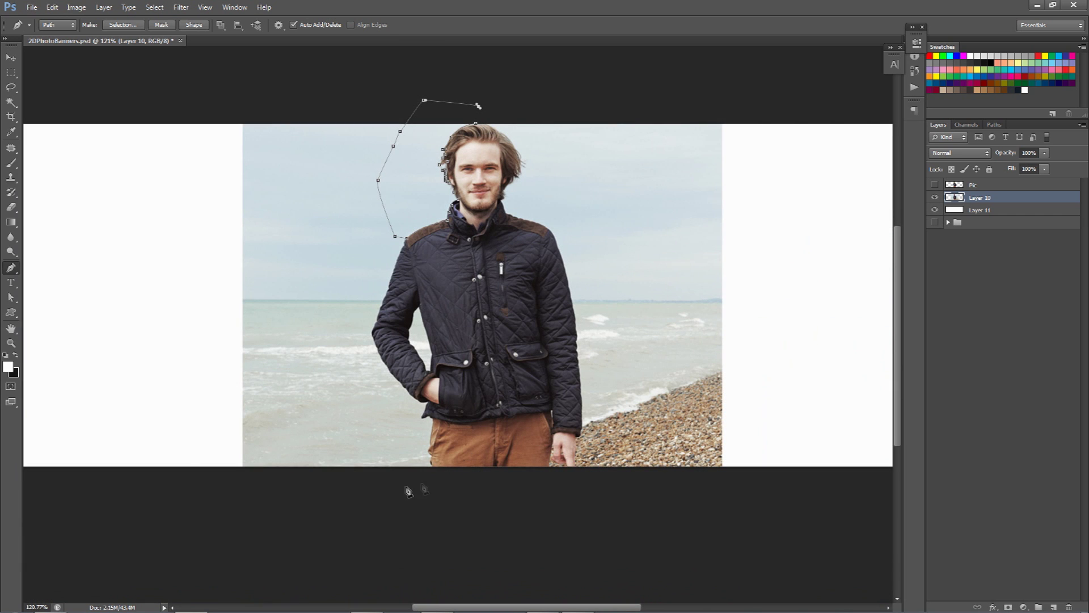
pyautogui.hscroll(-3, 170, 448)
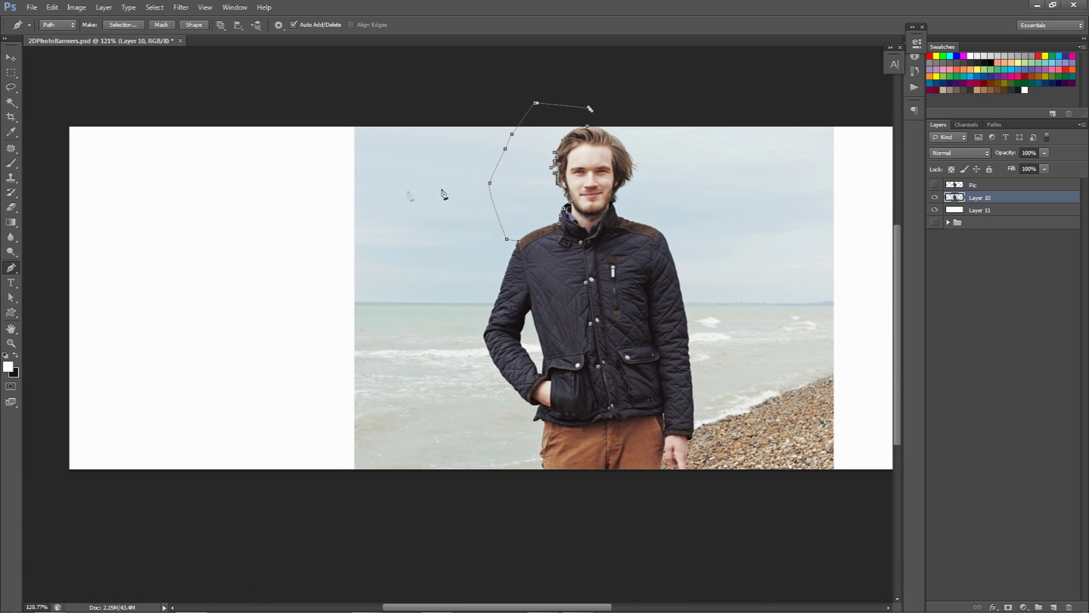
pyautogui.scroll(3, 587, 122)
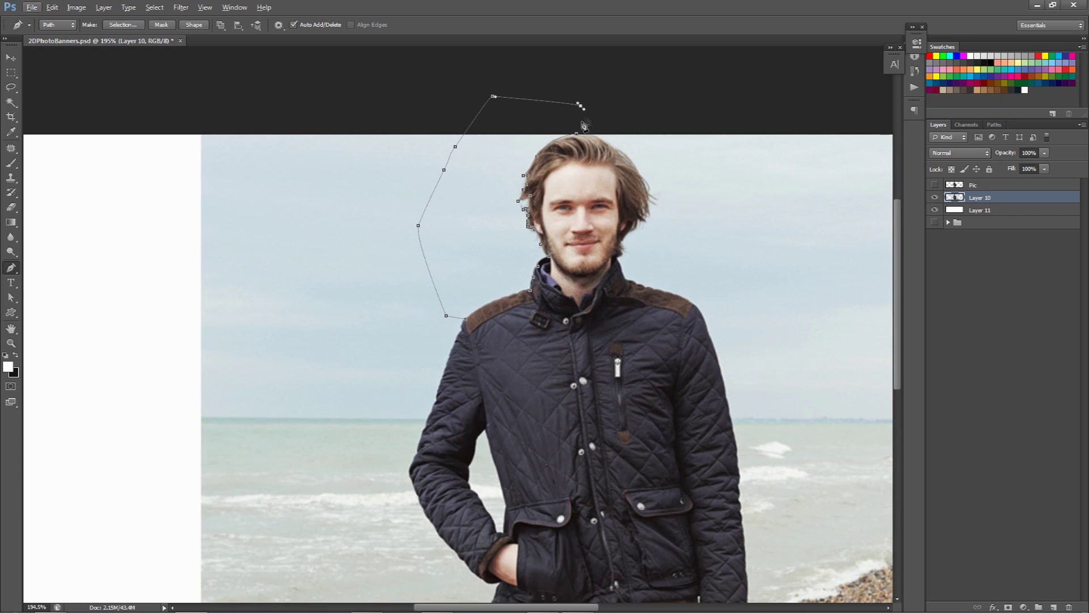
pyautogui.click(577, 134)
# Convert the closed path into a new anti-aliased selection with a 0-pixel feather radius
pyautogui.rightClick(691, 199)
pyautogui.click(738, 251)
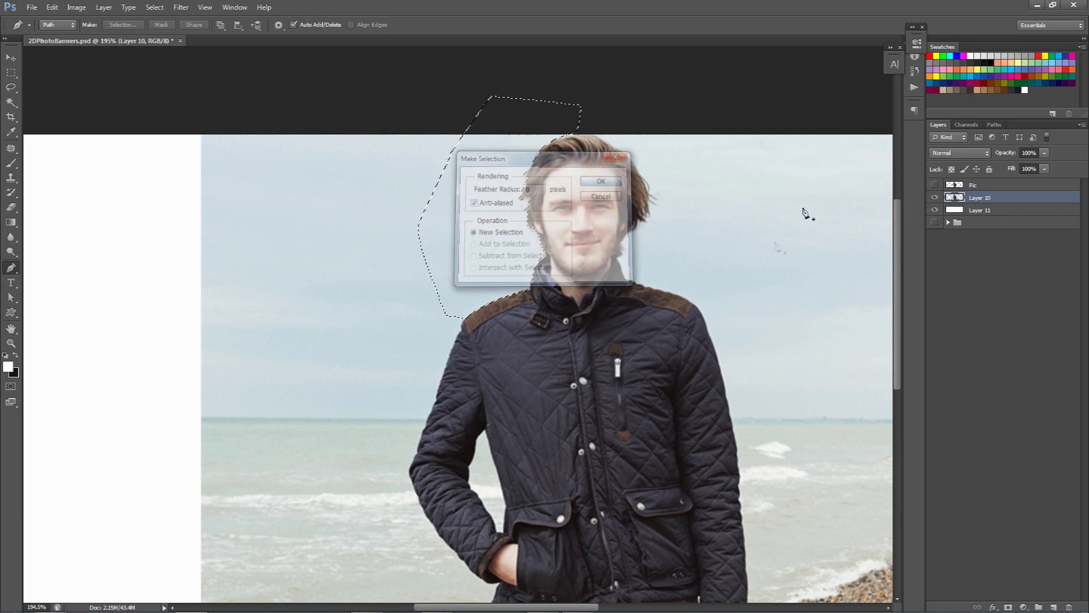
pyautogui.press('Return')
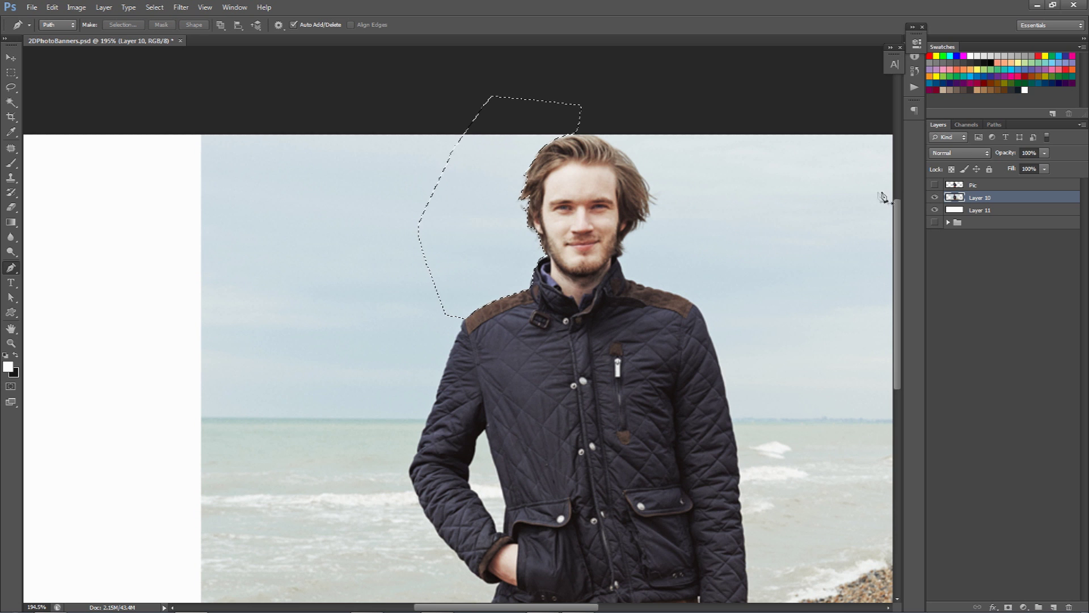
# Clear the selected sky beside the head on Layer 10, deselect, and erase leftover fringe along the adjoining hair with the Eraser
pyautogui.press('Delete')
pyautogui.hotkey('ctrl', 'd')
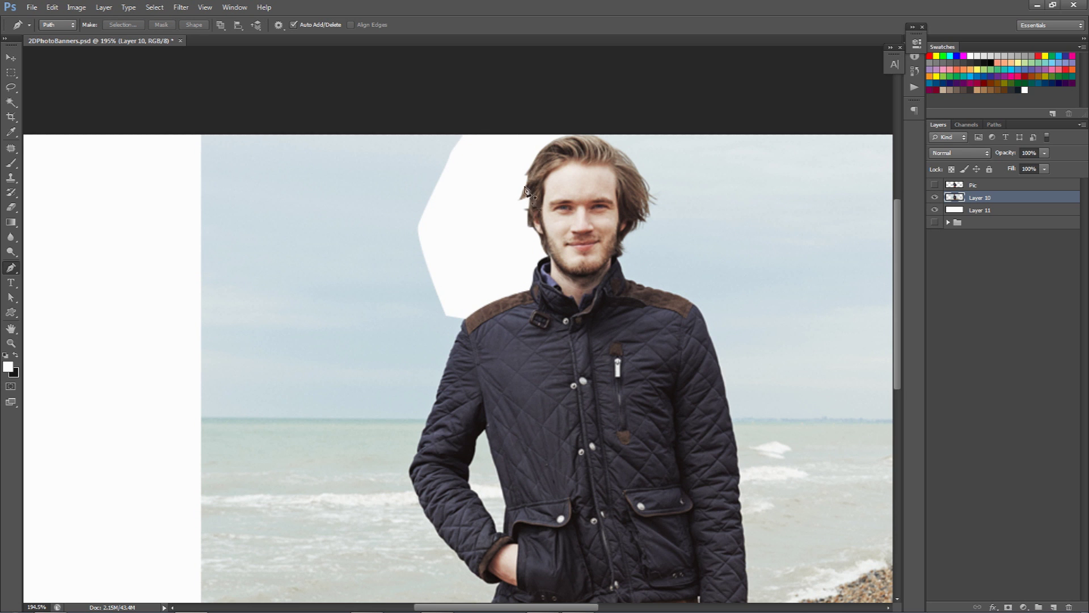
pyautogui.scroll(5, 528, 205)
pyautogui.scroll(2, 523, 202)
pyautogui.press('e')
pyautogui.click(461, 250)
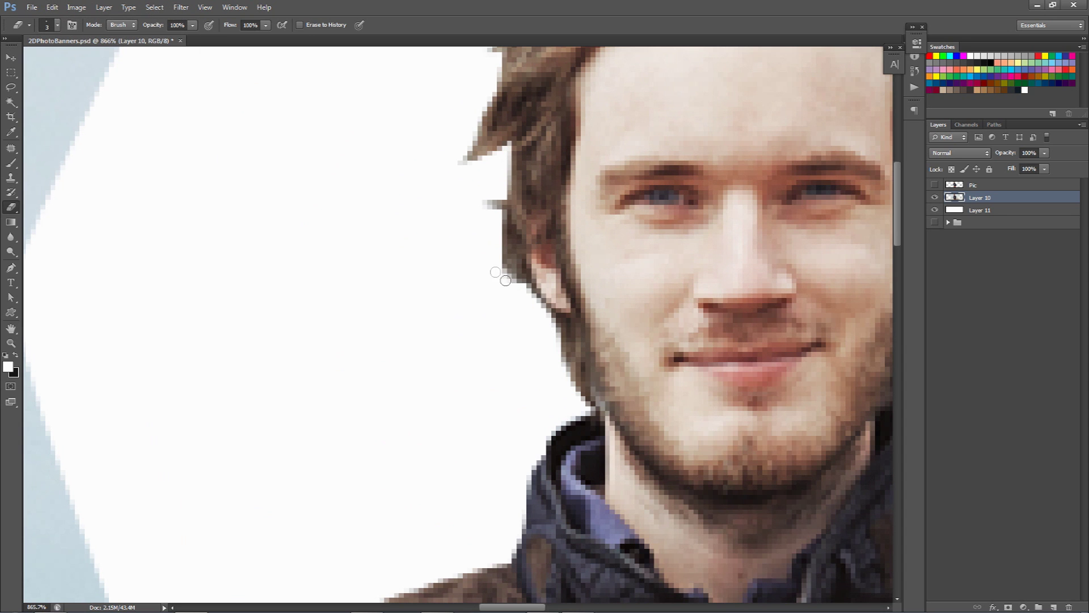
pyautogui.moveTo(492, 151); pyautogui.dragTo(472, 165)
pyautogui.moveTo(519, 122); pyautogui.dragTo(521, 221)
# Erase the remaining stray pixels along the hair outline from the ear up past the temple on the cleared side
pyautogui.press('p')
pyautogui.scroll(-8, 371, 137)
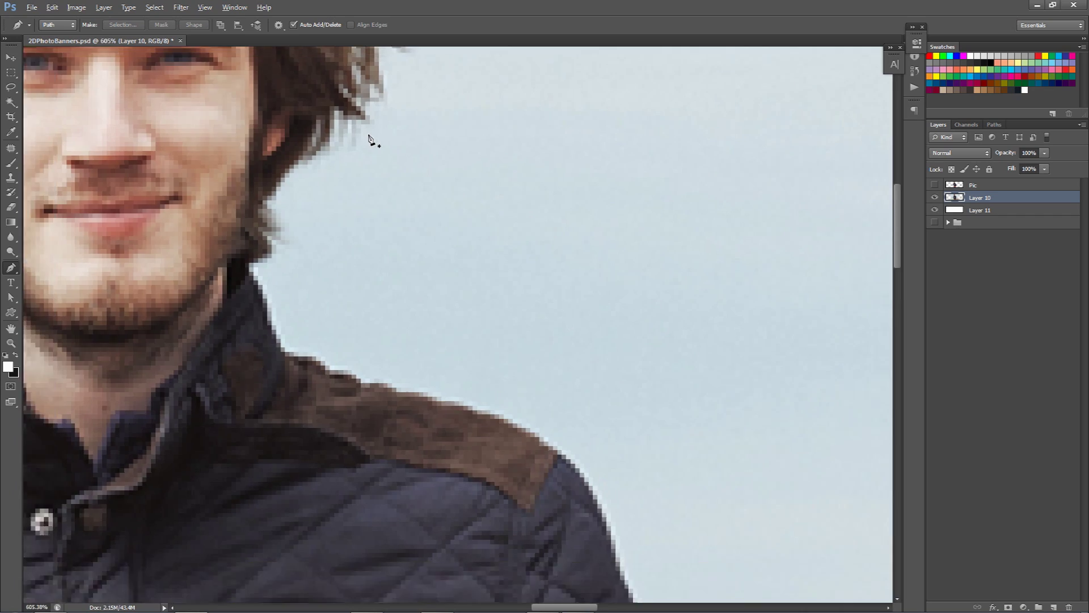
pyautogui.scroll(-4, 338, 139)
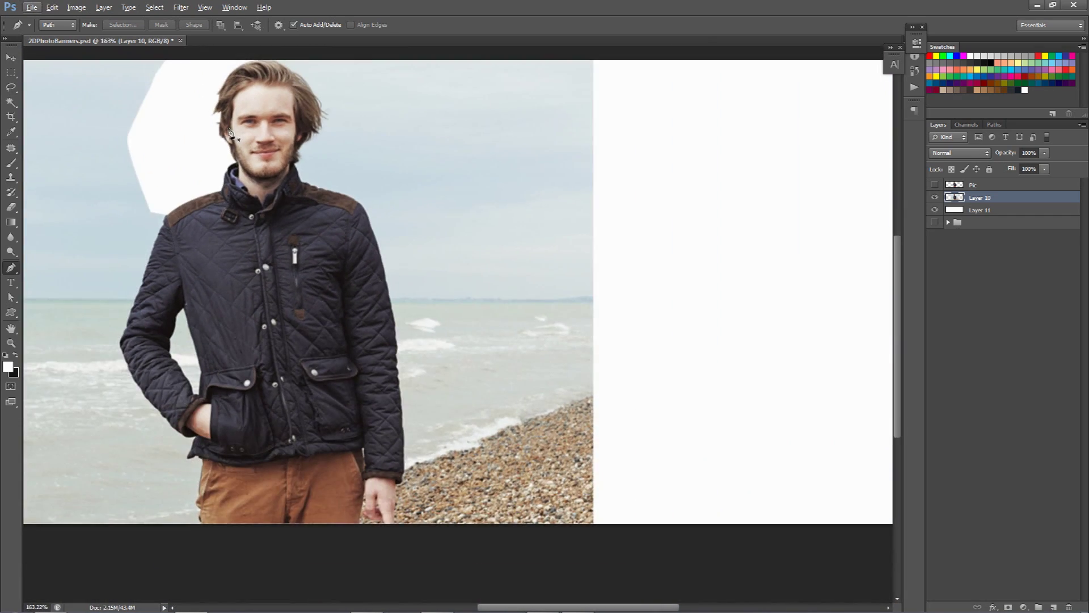
pyautogui.scroll(8, 213, 130)
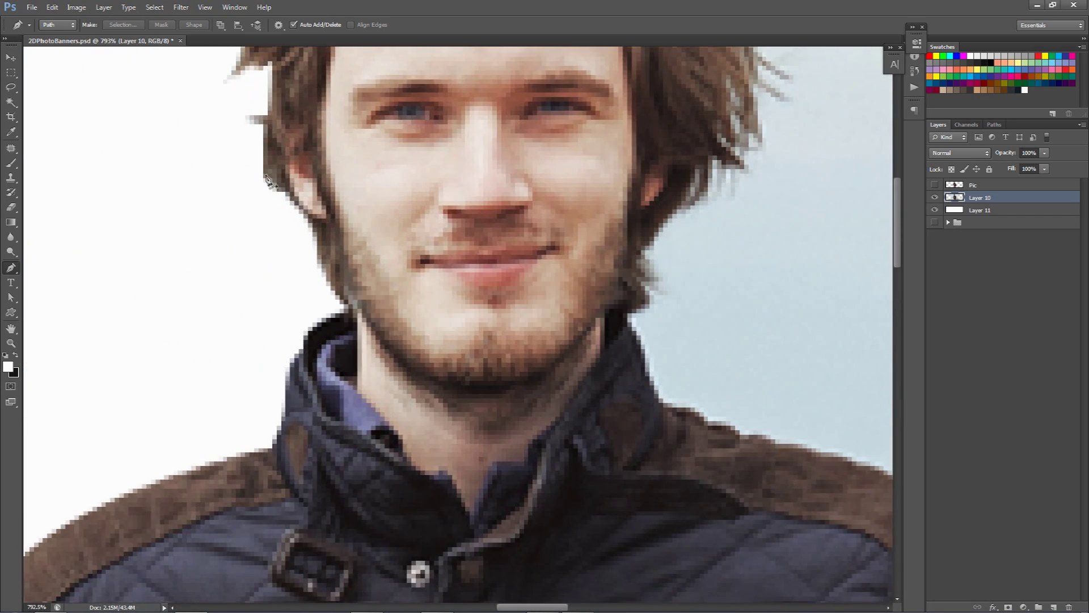
pyautogui.press('e')
pyautogui.moveTo(266, 187); pyautogui.dragTo(263, 148)
pyautogui.press('space')
pyautogui.moveTo(283, 95); pyautogui.dragTo(368, 236)
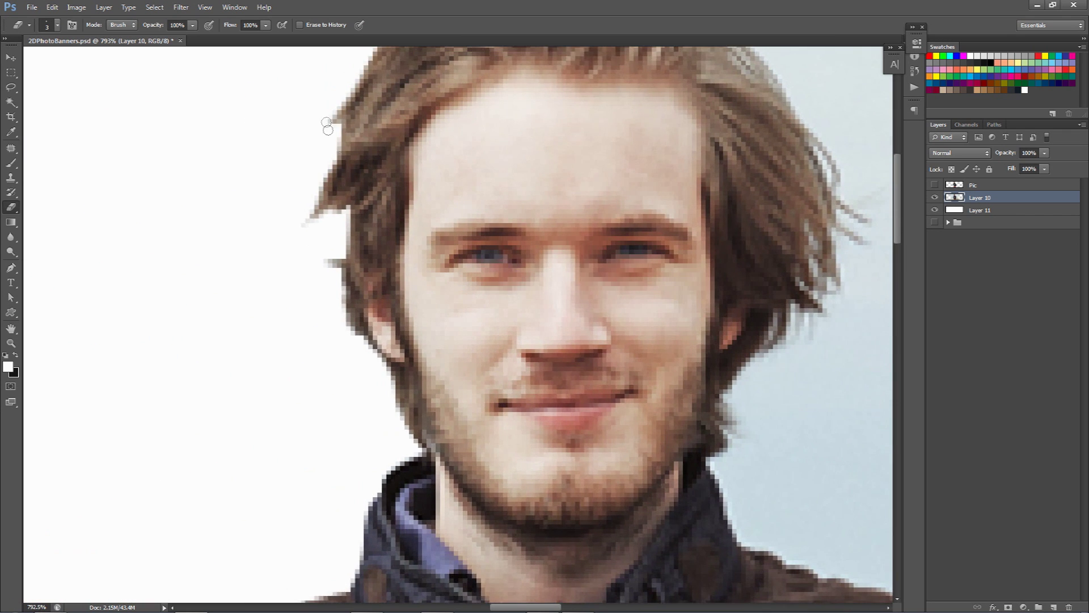
pyautogui.moveTo(336, 116); pyautogui.dragTo(321, 218)
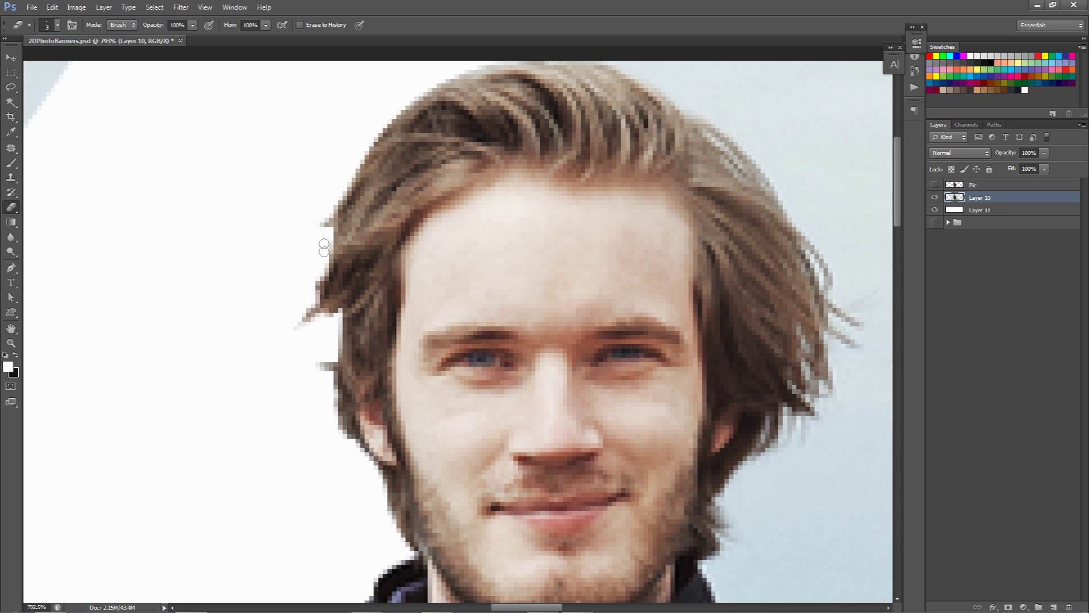
# Hide Layer 10, show the Pic layer with the finished cutout, and inspect its edges up close and at full view
pyautogui.scroll(-10, 448, 158)
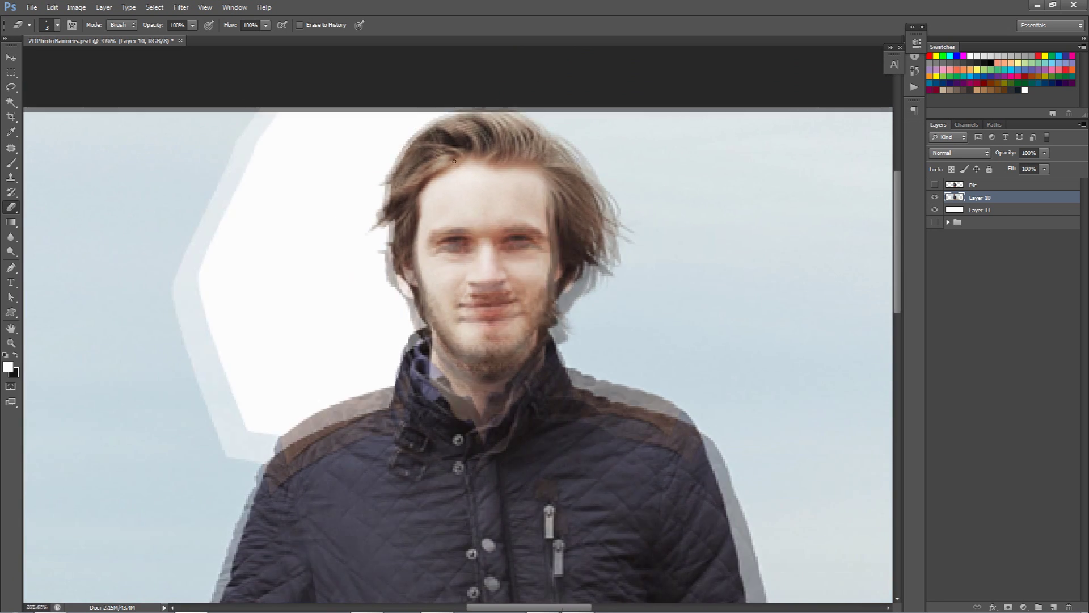
pyautogui.scroll(-3, 455, 161)
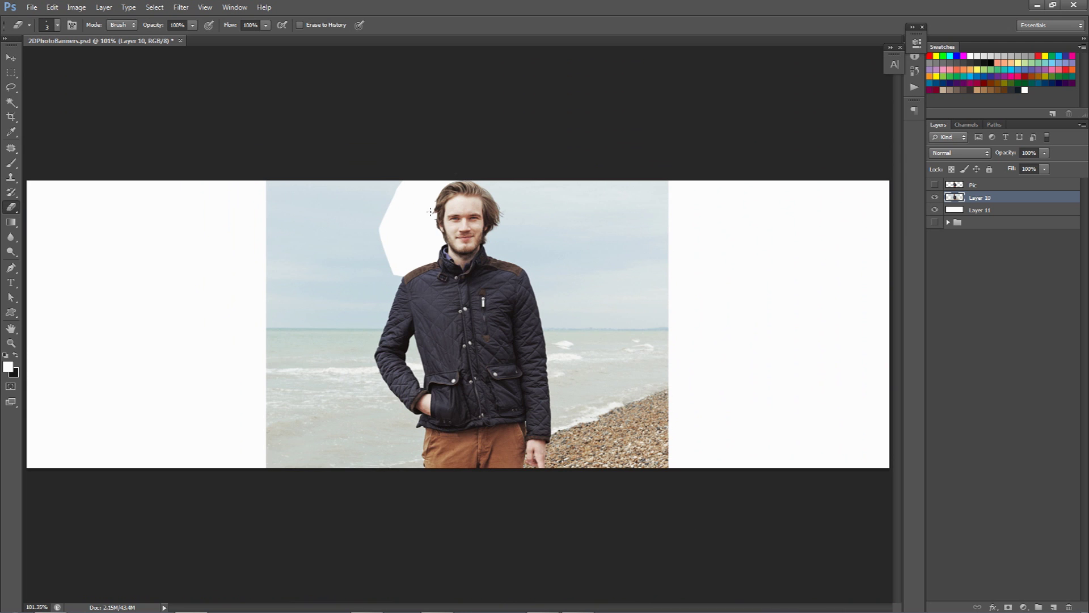
pyautogui.scroll(3, 446, 225)
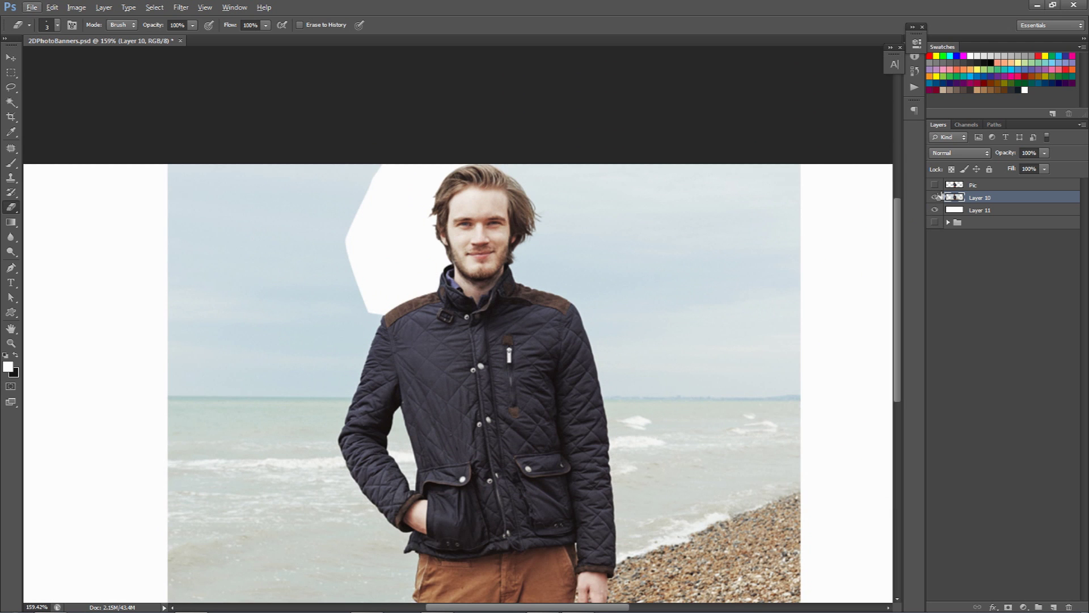
pyautogui.click(934, 198)
pyautogui.click(935, 185)
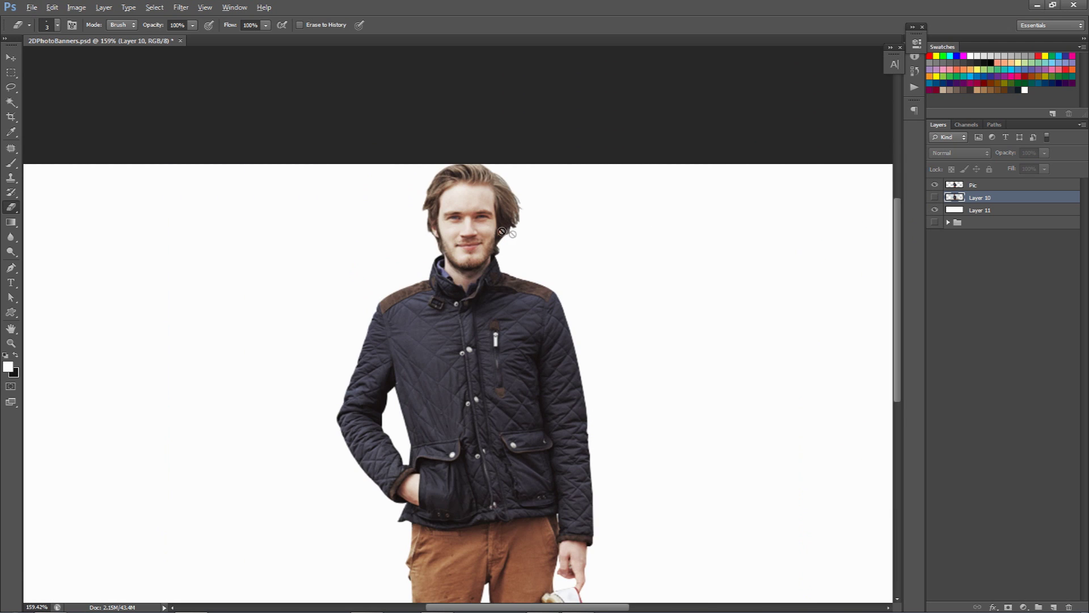
pyautogui.scroll(-1, 462, 211)
pyautogui.scroll(4, 462, 211)
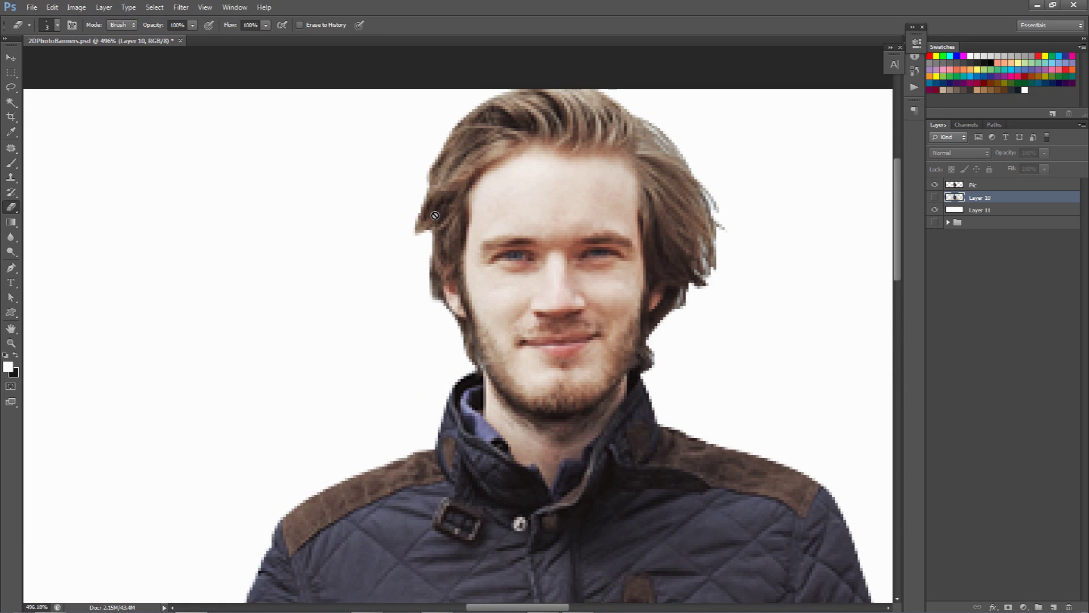
pyautogui.scroll(-5, 431, 227)
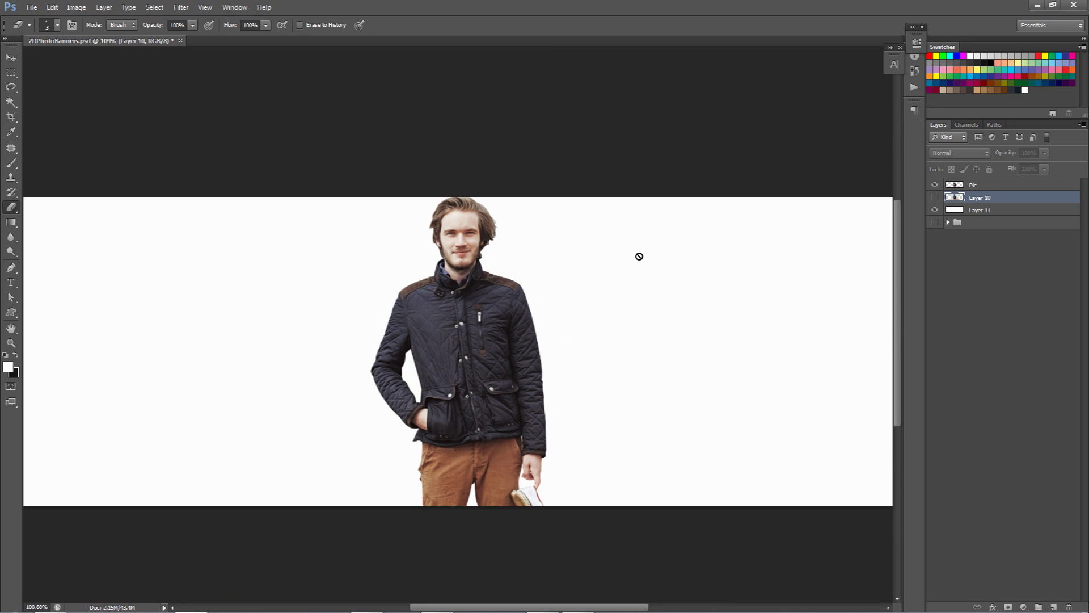
pyautogui.scroll(-2, 630, 249)
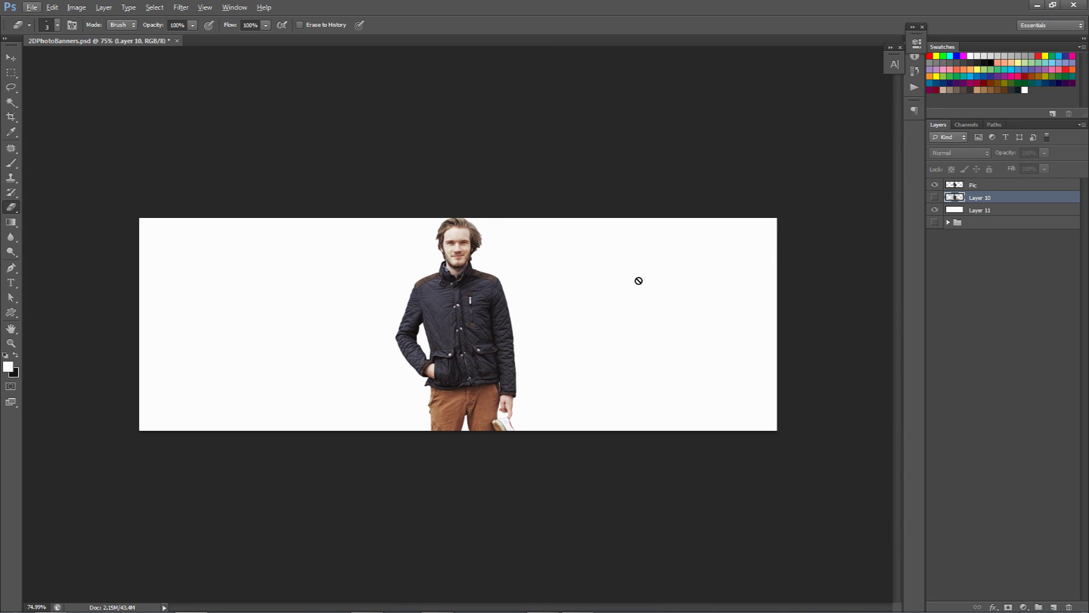
# Delete Layer 10 with the beach photo and keep the Pic cutout visible
pyautogui.click(935, 185)
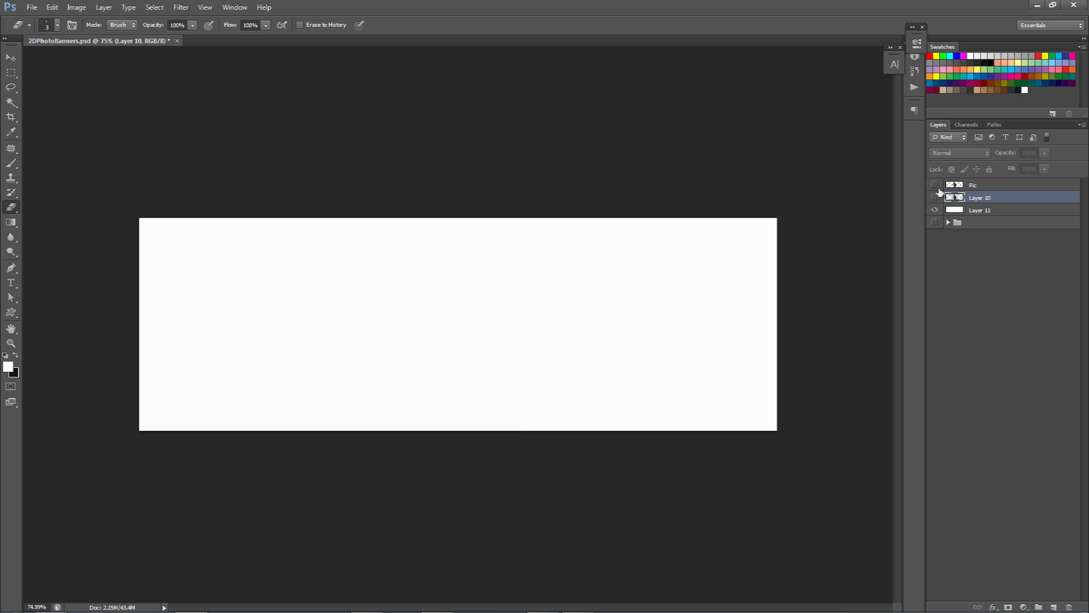
pyautogui.click(935, 185)
pyautogui.click(935, 198)
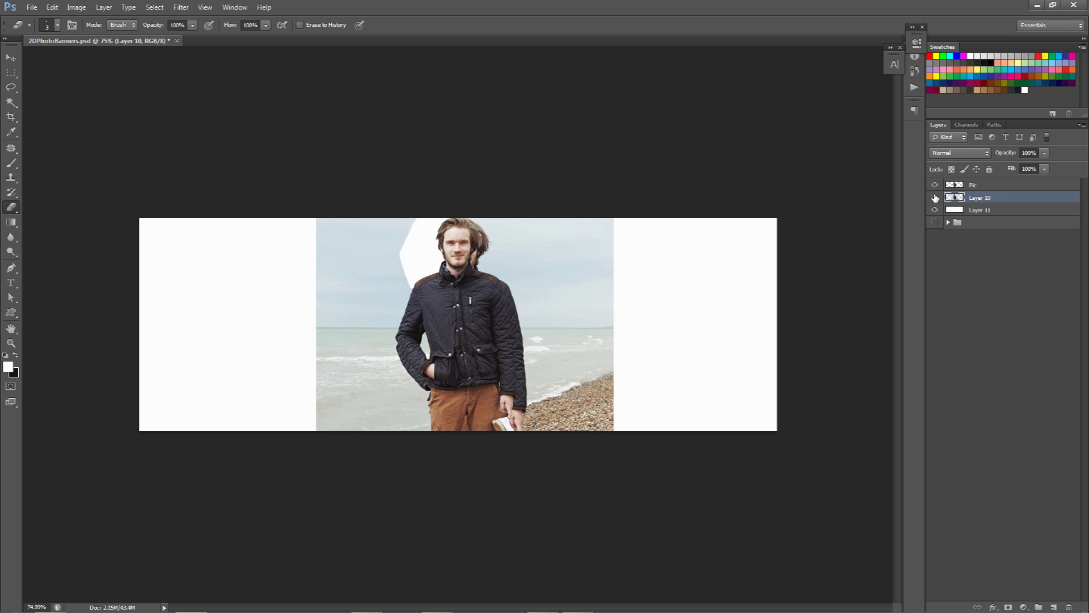
pyautogui.click(935, 196)
pyautogui.press('Delete')
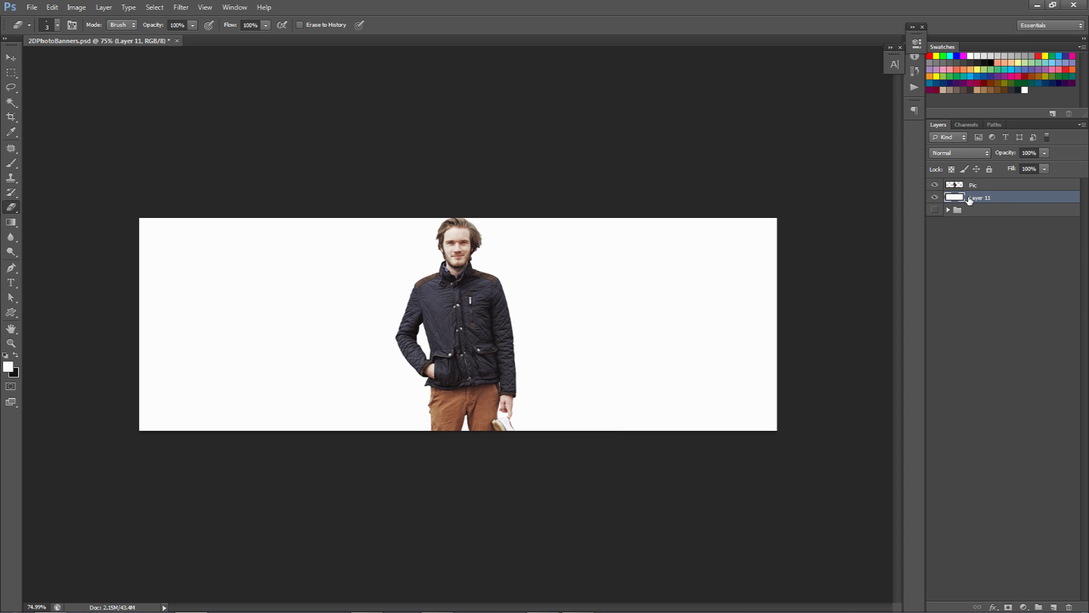
# Preview the finished banner group with Pic and Layer 11 hidden, and restore the cutout over the white background
pyautogui.click(935, 184)
pyautogui.click(935, 196)
pyautogui.click(935, 209)
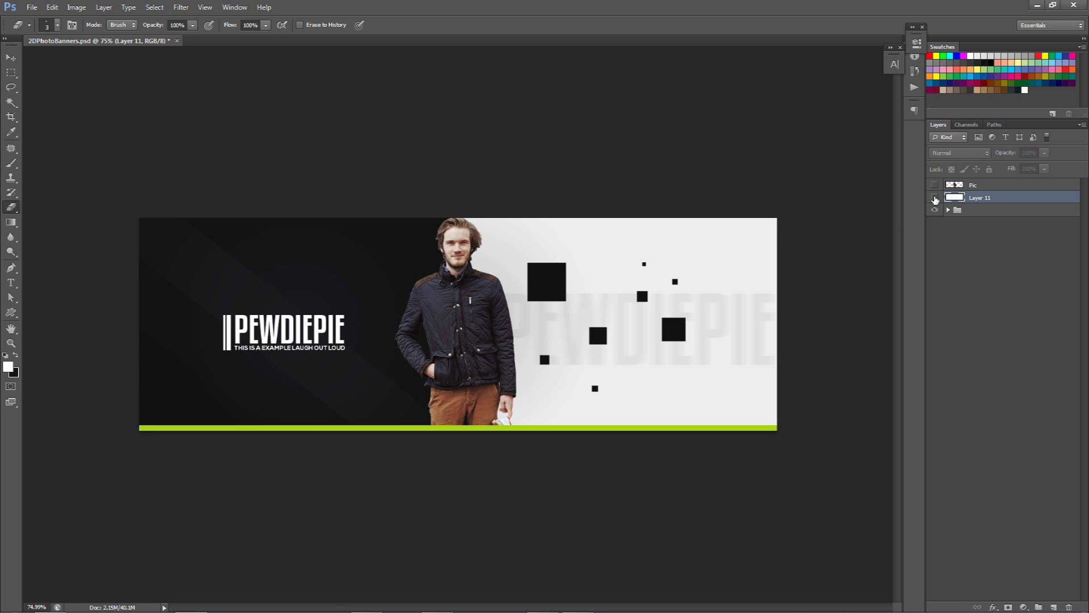
pyautogui.click(935, 197)
pyautogui.click(935, 184)
pyautogui.click(975, 186)
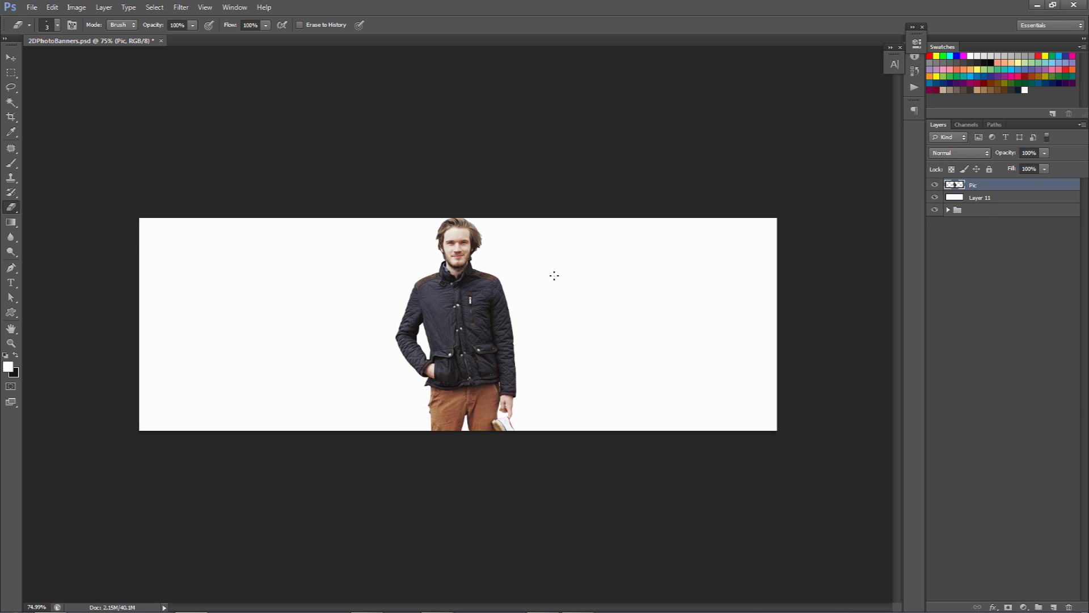
# Add a Gradient Overlay layer style to the white background layer, Layer 11
pyautogui.click(989, 199)
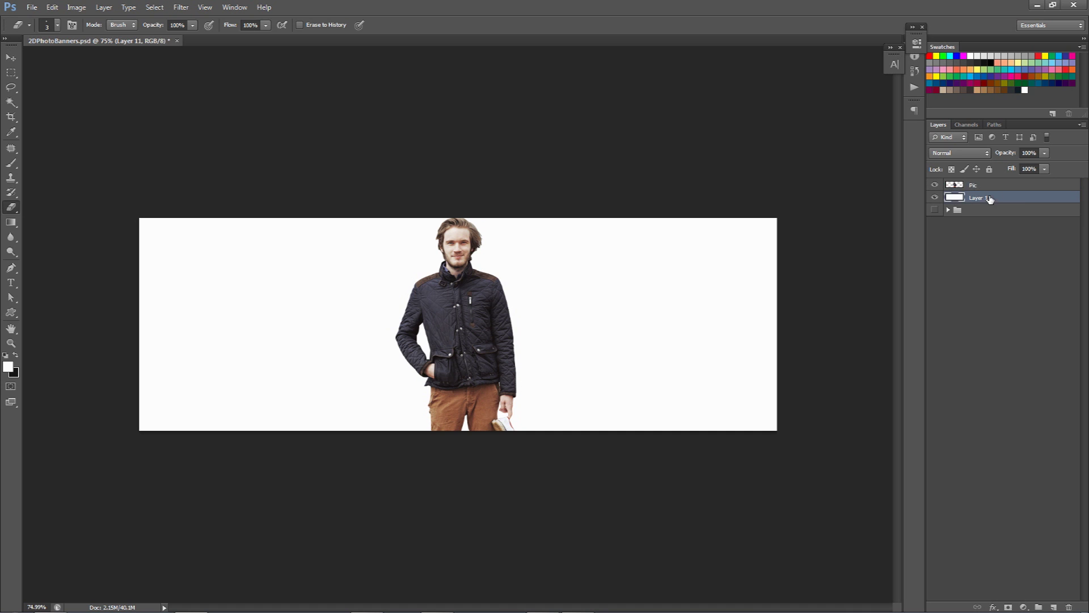
pyautogui.doubleClick(1022, 202)
pyautogui.moveTo(663, 299); pyautogui.dragTo(665, 256)
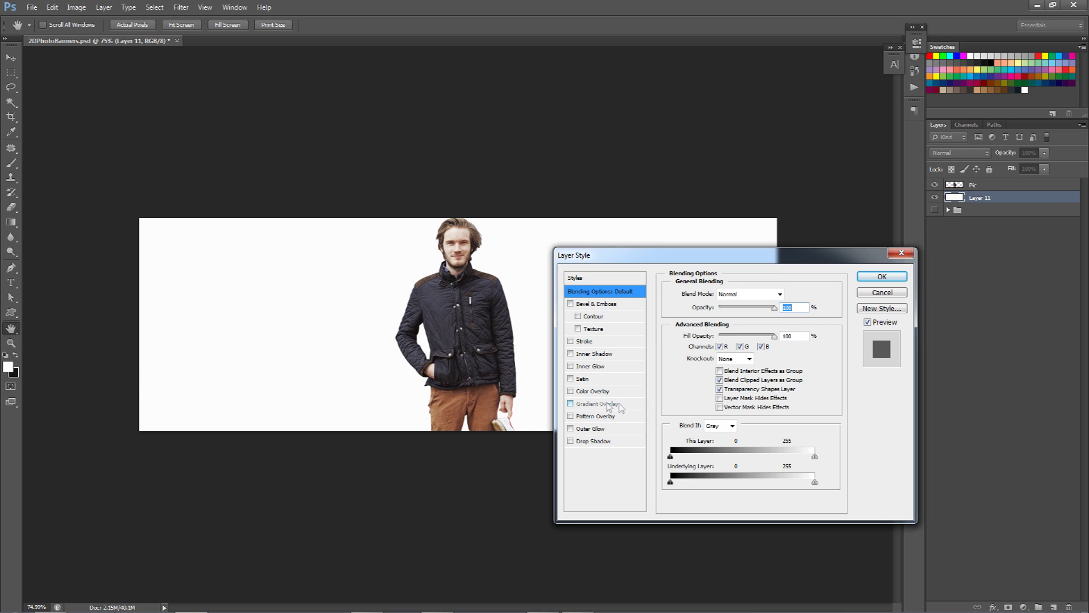
pyautogui.click(581, 408)
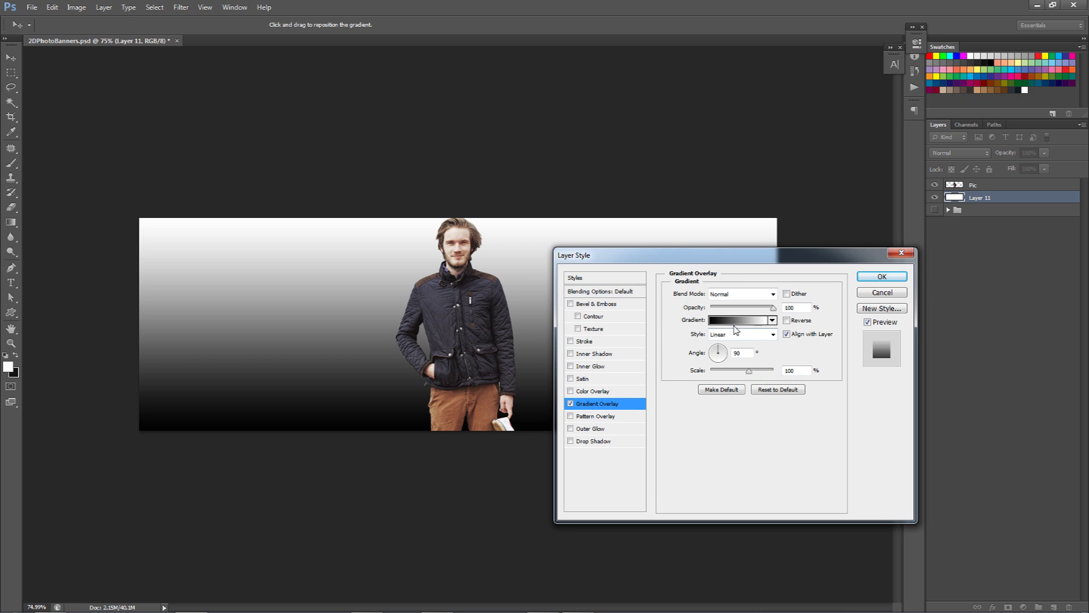
# Set the starting colour stop of the overlay gradient to light grey #ececec, without any intermediate stop
pyautogui.click(723, 320)
pyautogui.click(720, 321)
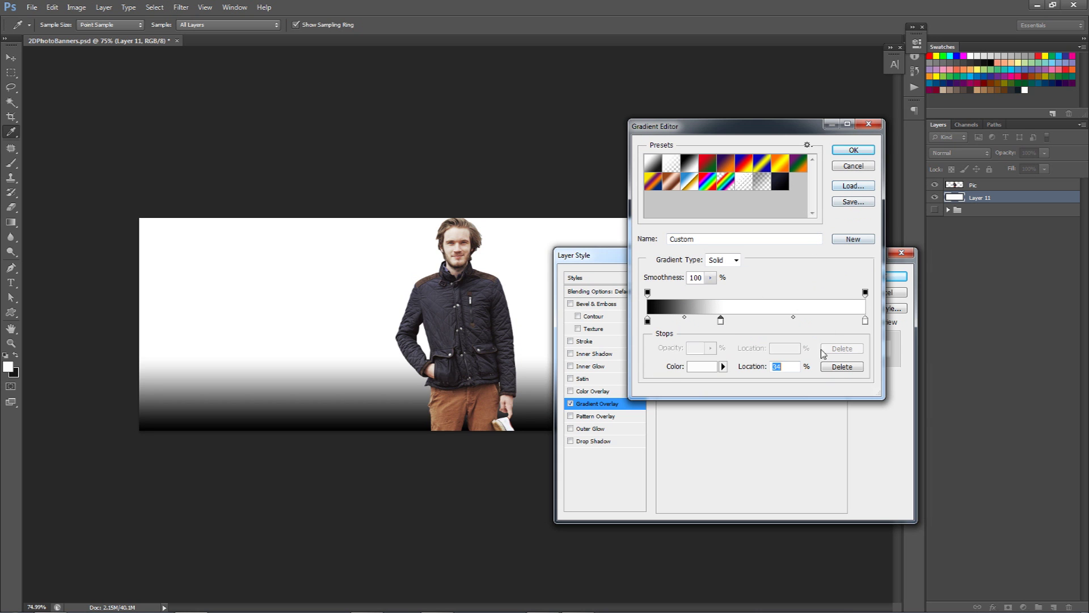
pyautogui.click(842, 368)
pyautogui.doubleClick(647, 321)
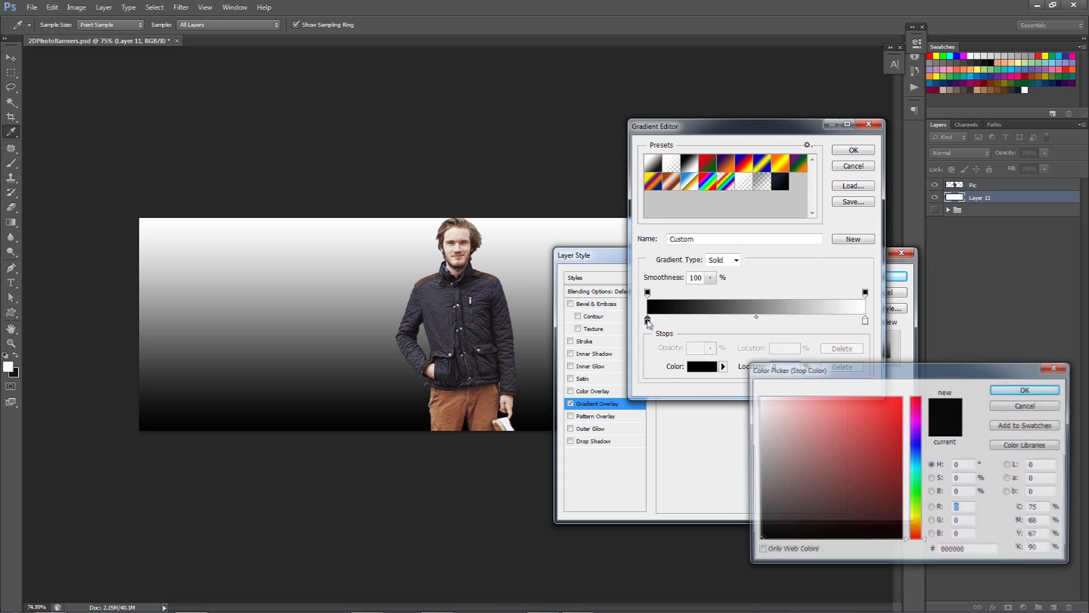
pyautogui.moveTo(782, 376); pyautogui.dragTo(729, 304)
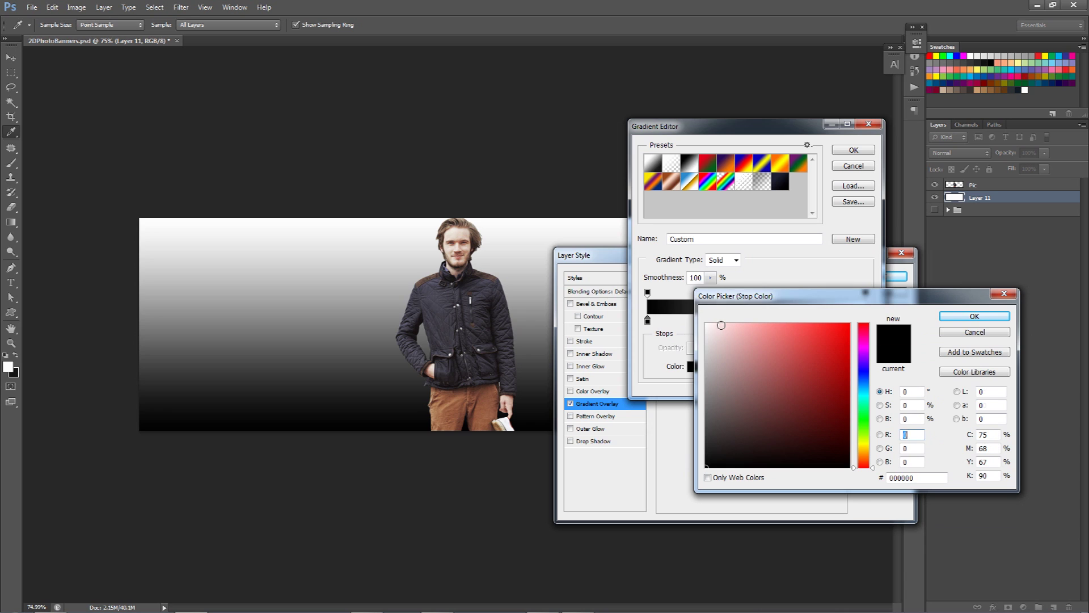
pyautogui.click(706, 333)
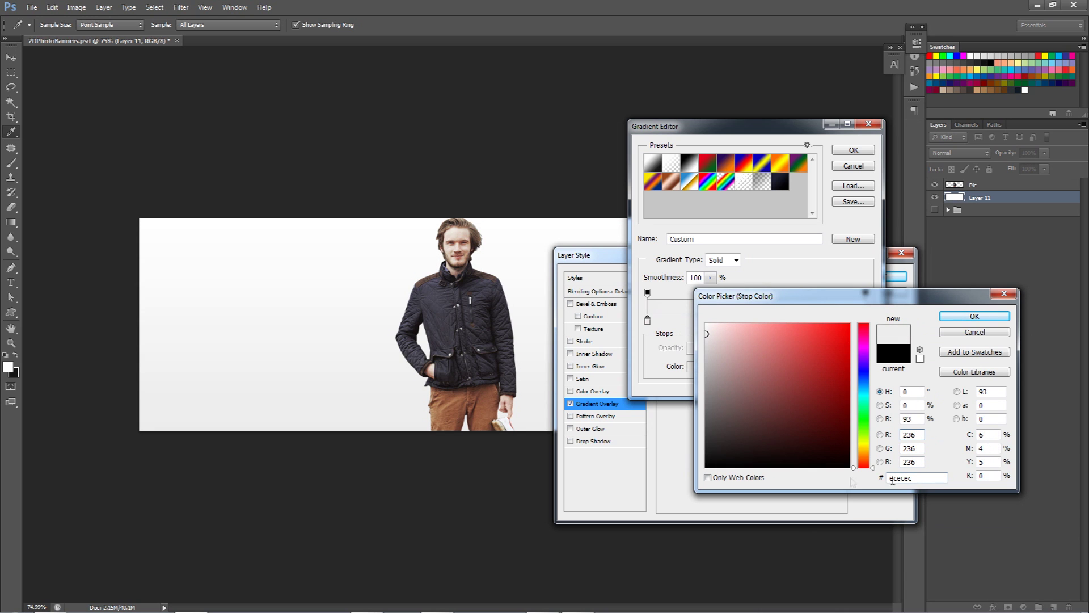
pyautogui.click(906, 478)
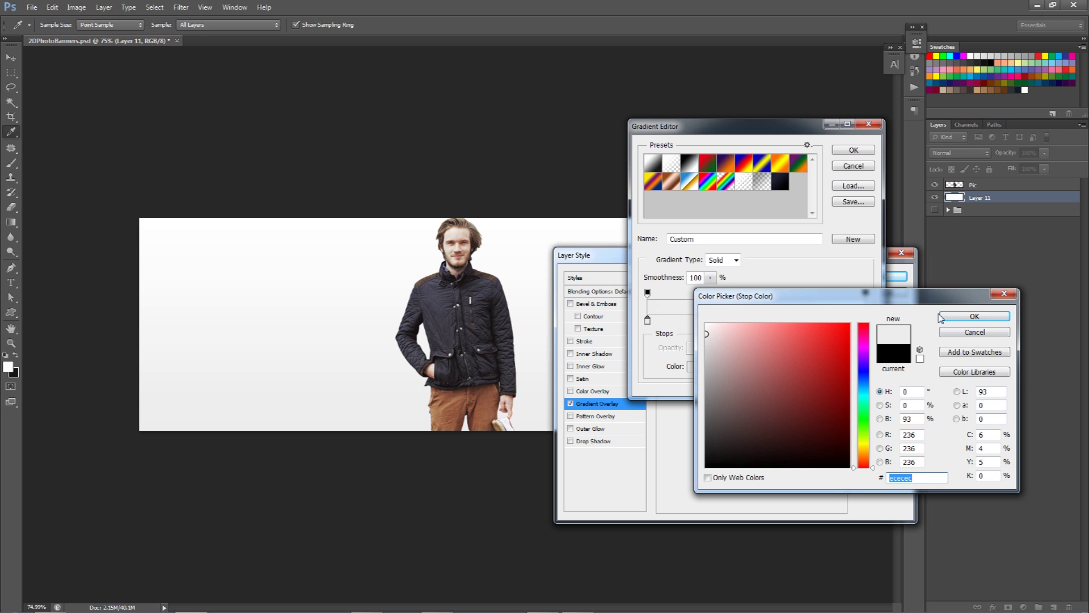
pyautogui.click(972, 316)
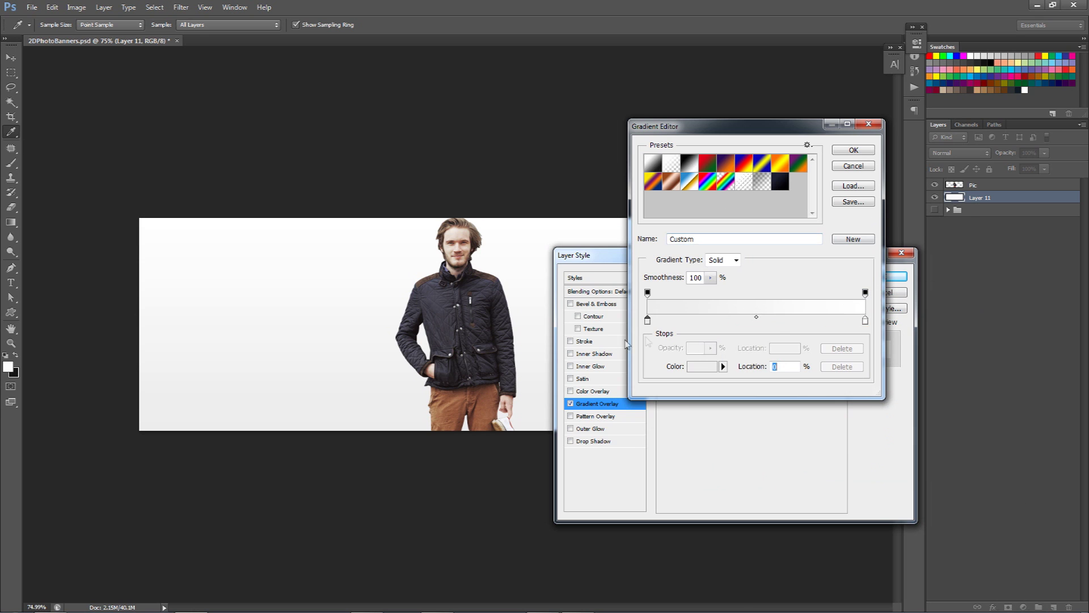
# Set the gradient's end colour stop to grey #dddddd and accept the gradient
pyautogui.doubleClick(865, 321)
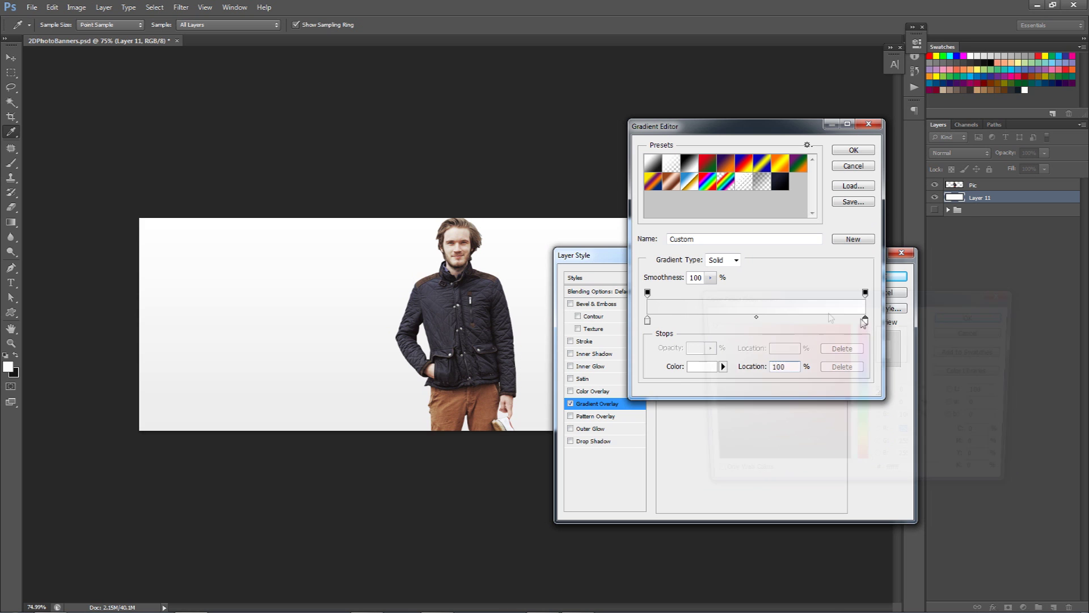
pyautogui.moveTo(722, 332); pyautogui.dragTo(687, 342)
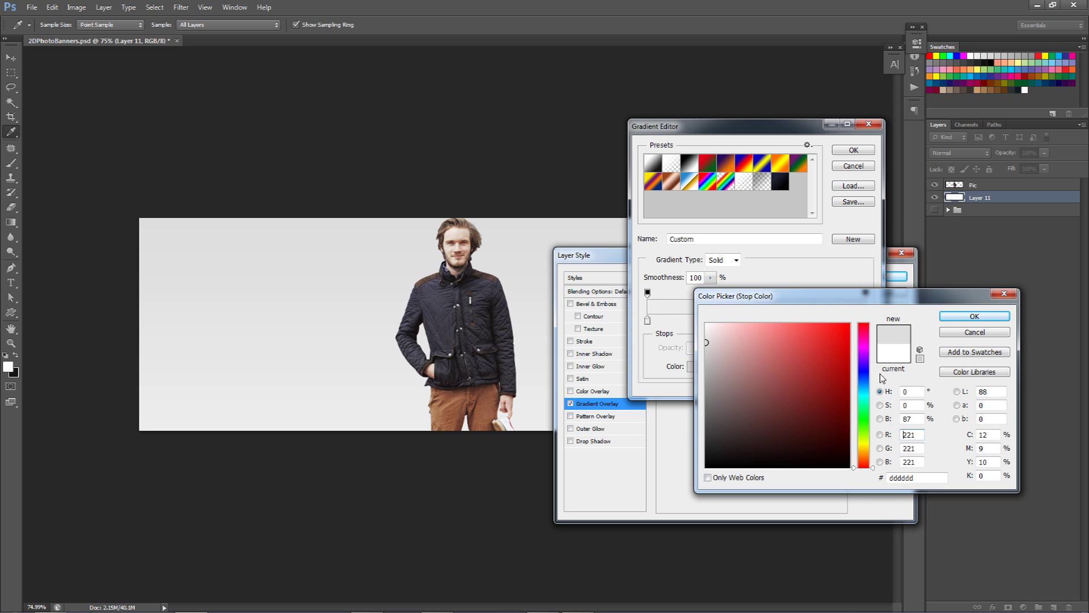
pyautogui.click(920, 478)
pyautogui.click(973, 316)
pyautogui.click(858, 152)
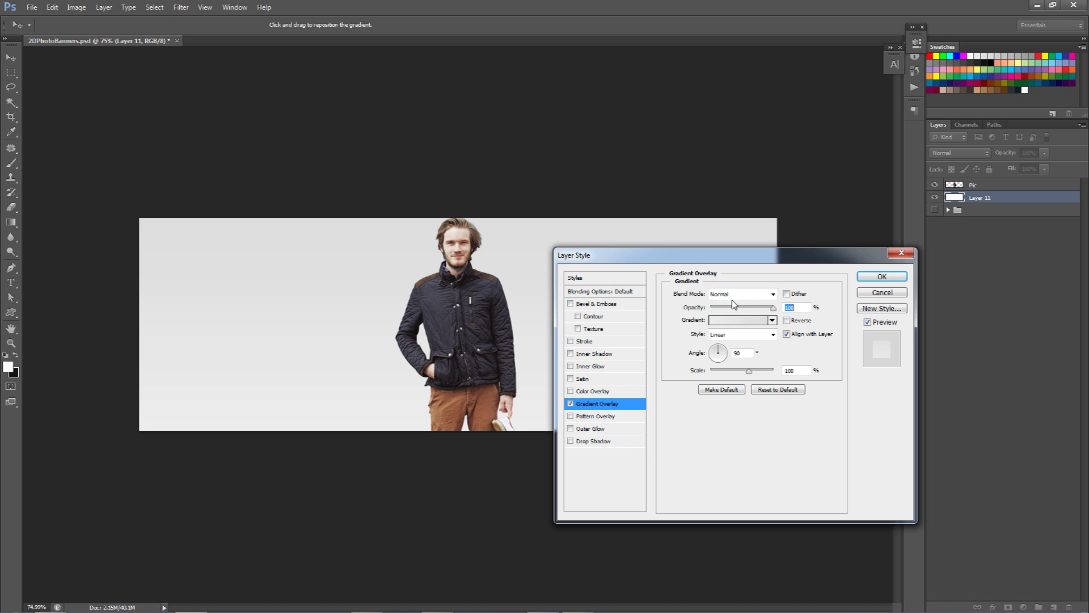
# Change the gradient overlay style to Radial and set its scale to 150%
pyautogui.click(740, 334)
pyautogui.click(732, 349)
pyautogui.moveTo(661, 265); pyautogui.dragTo(808, 288)
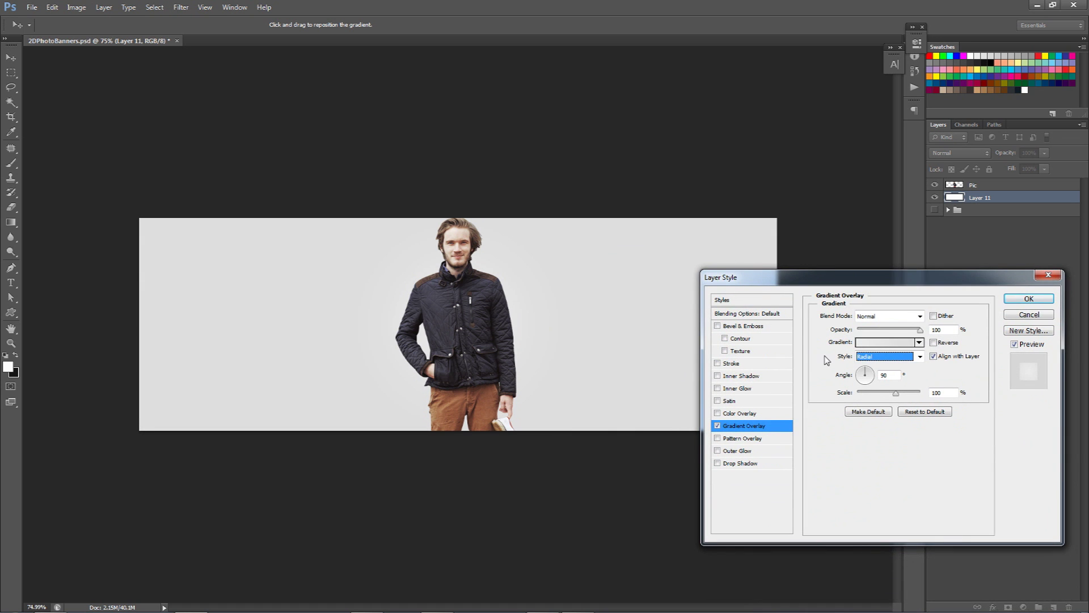
pyautogui.moveTo(896, 393); pyautogui.dragTo(975, 403)
pyautogui.click(885, 342)
pyautogui.click(865, 320)
pyautogui.click(573, 353)
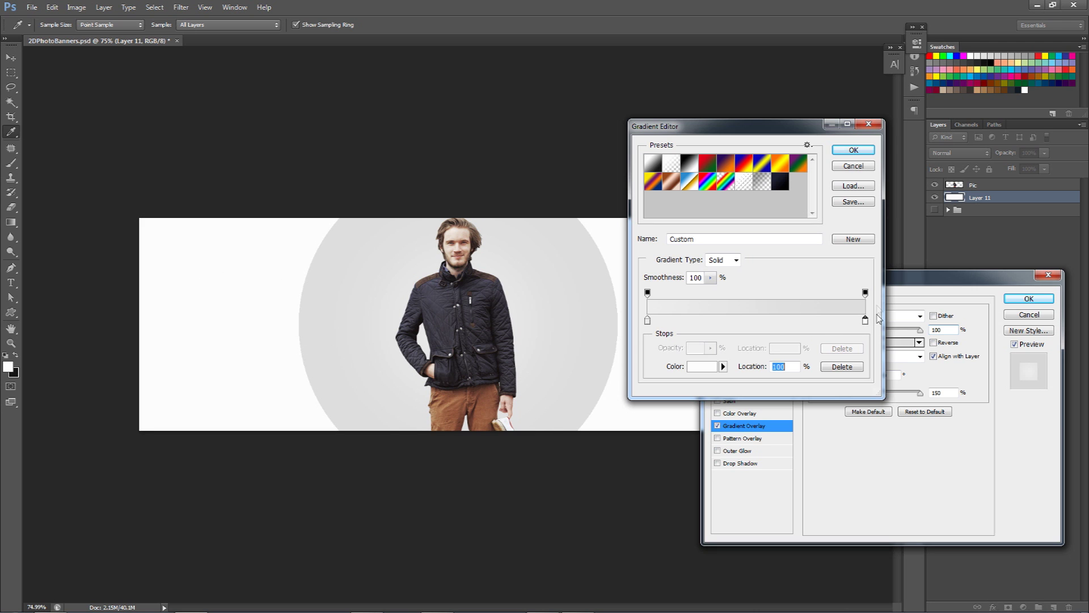
pyautogui.click(855, 165)
# Set the overlay gradient's end colour stop to grey #d8d8d8, slightly reduce the gradient scale and accept the layer style
pyautogui.click(903, 342)
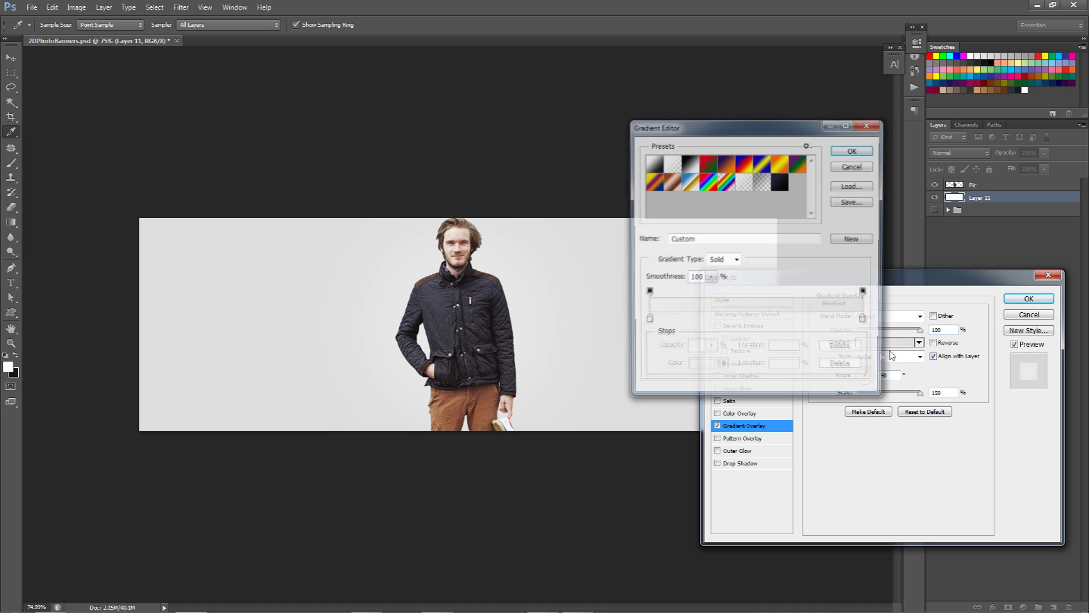
pyautogui.click(865, 320)
pyautogui.click(702, 365)
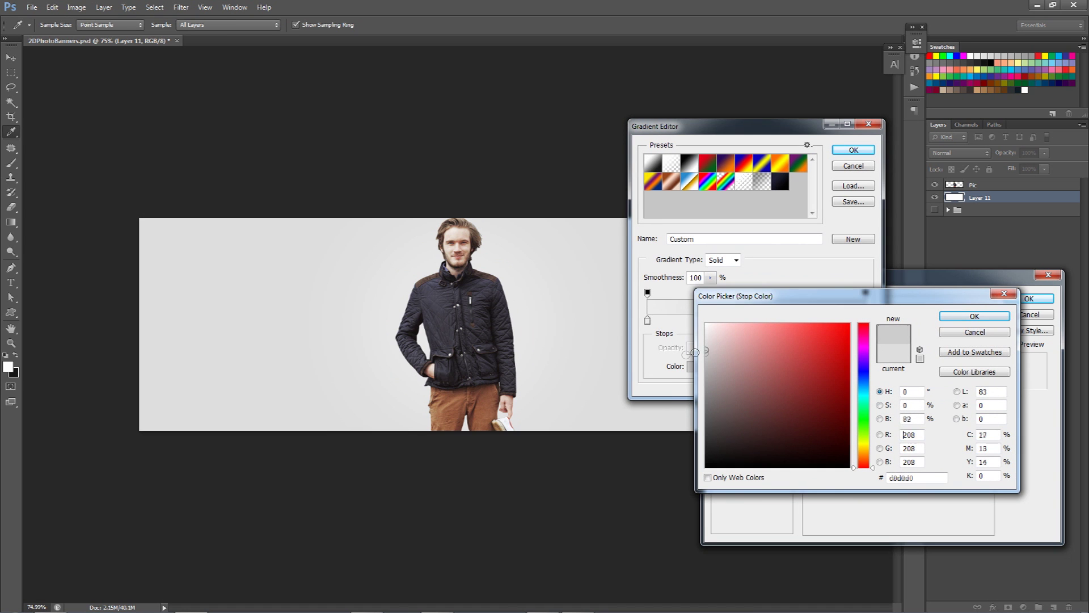
pyautogui.moveTo(719, 363)
pyautogui.mouseDown()
pyautogui.moveTo(680, 357)
pyautogui.moveTo(682, 345)
pyautogui.mouseUp()
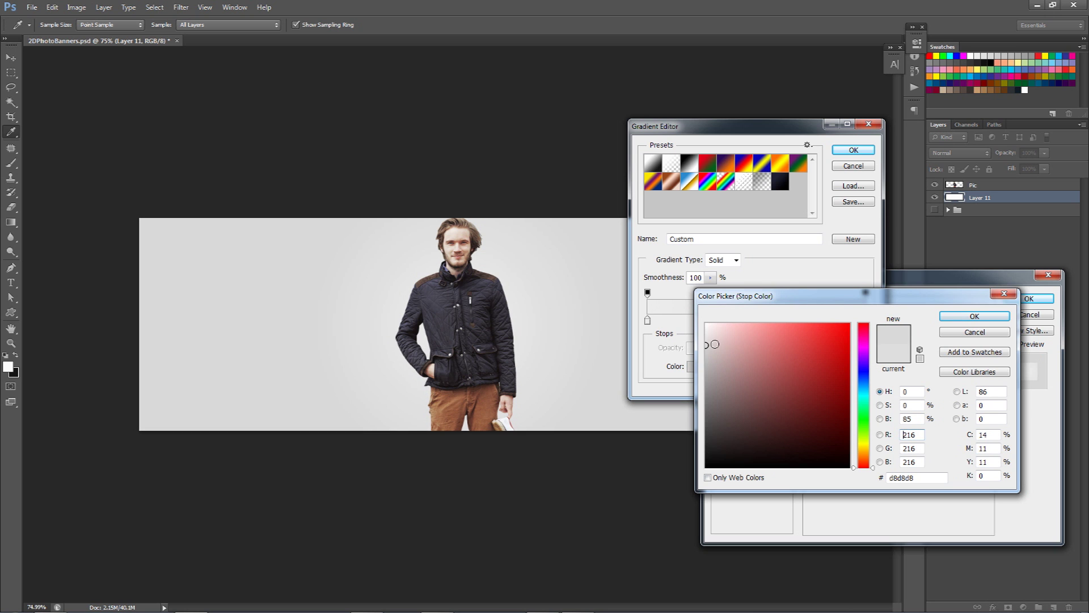
pyautogui.click(957, 316)
pyautogui.press('Return')
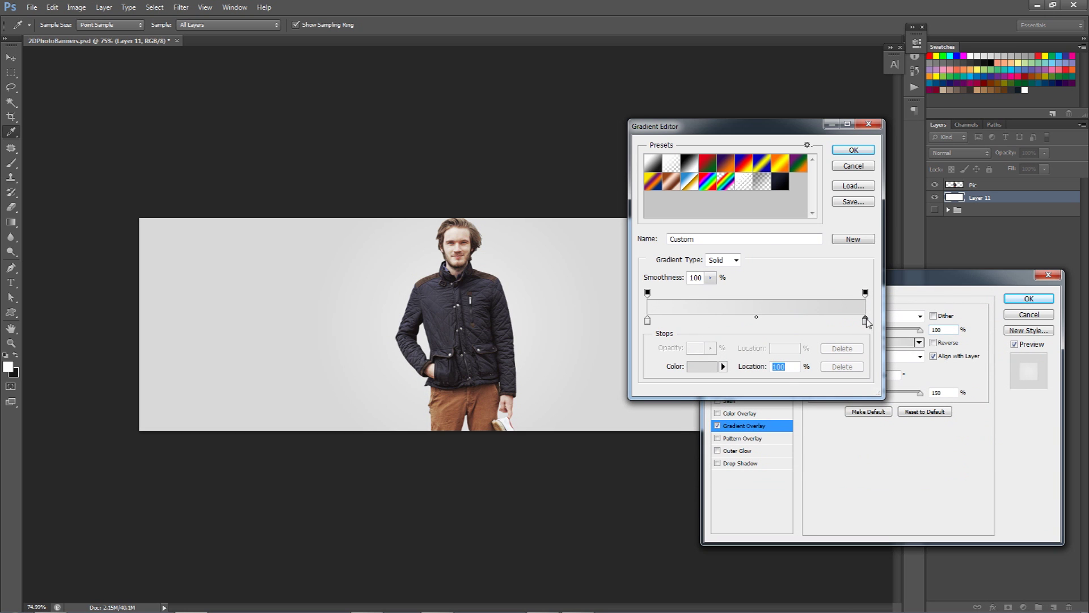
pyautogui.moveTo(920, 393); pyautogui.dragTo(911, 397)
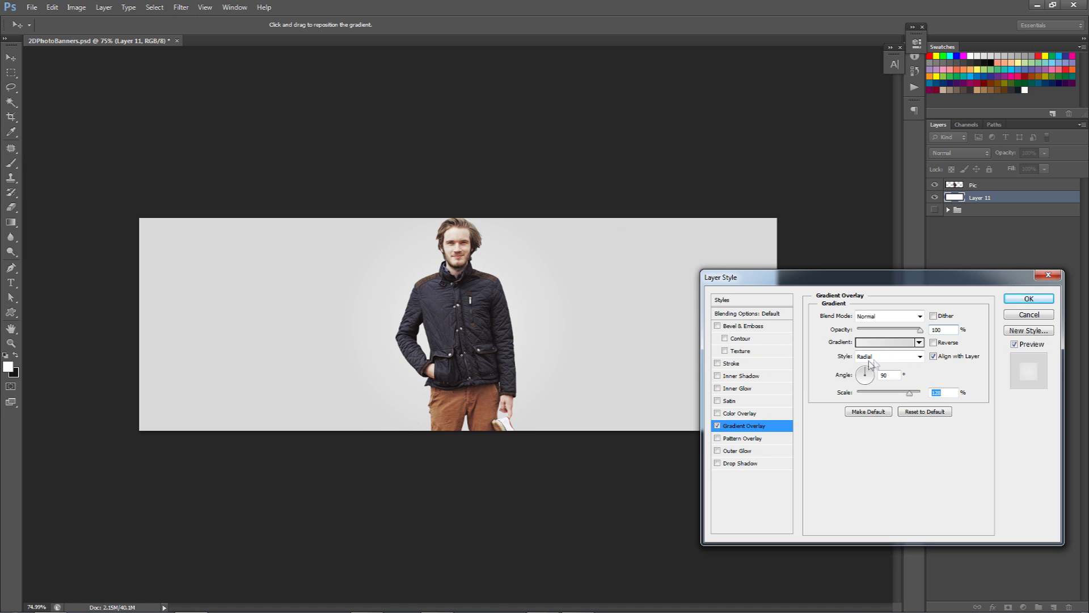
pyautogui.click(1029, 298)
# Toggle the visibility of Layer 11, Pic and the Gradient Overlay effect to compare the banner with and without them
pyautogui.press('e')
pyautogui.click(935, 197)
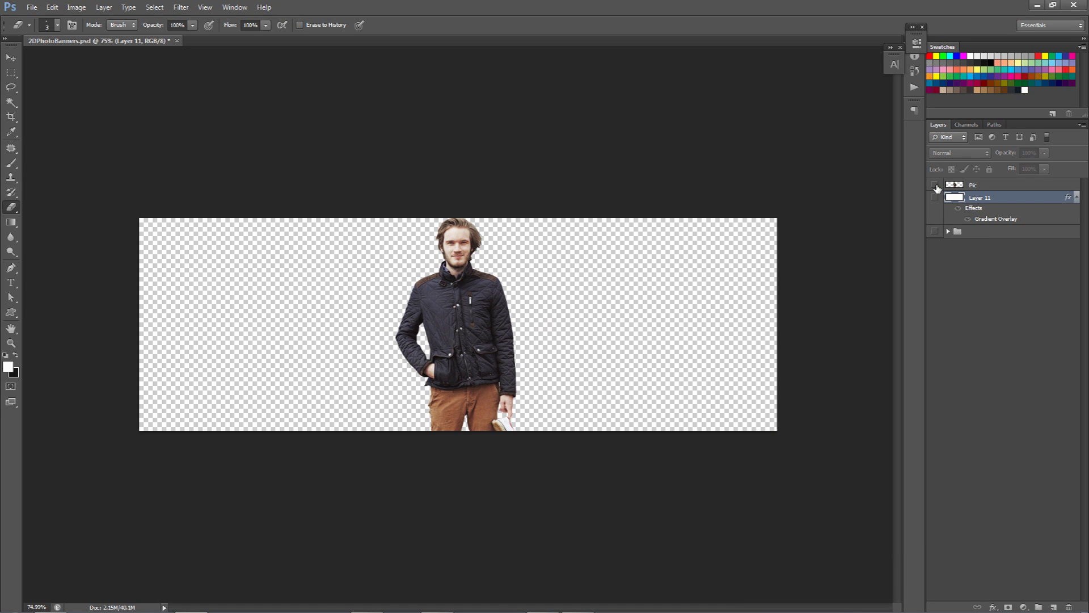
pyautogui.click(935, 184)
pyautogui.click(935, 197)
pyautogui.click(935, 185)
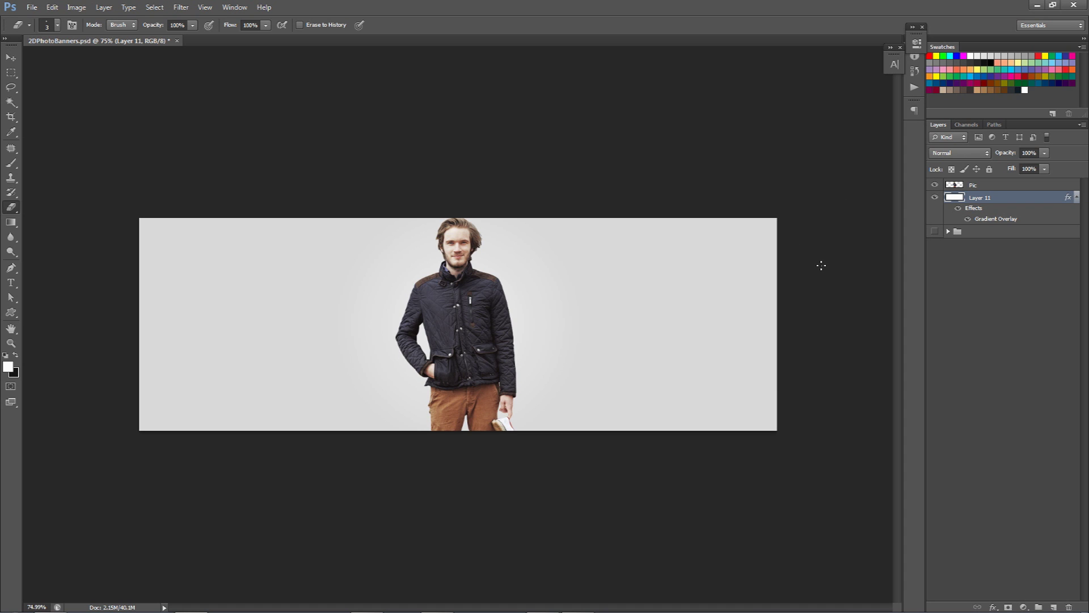
pyautogui.click(968, 219)
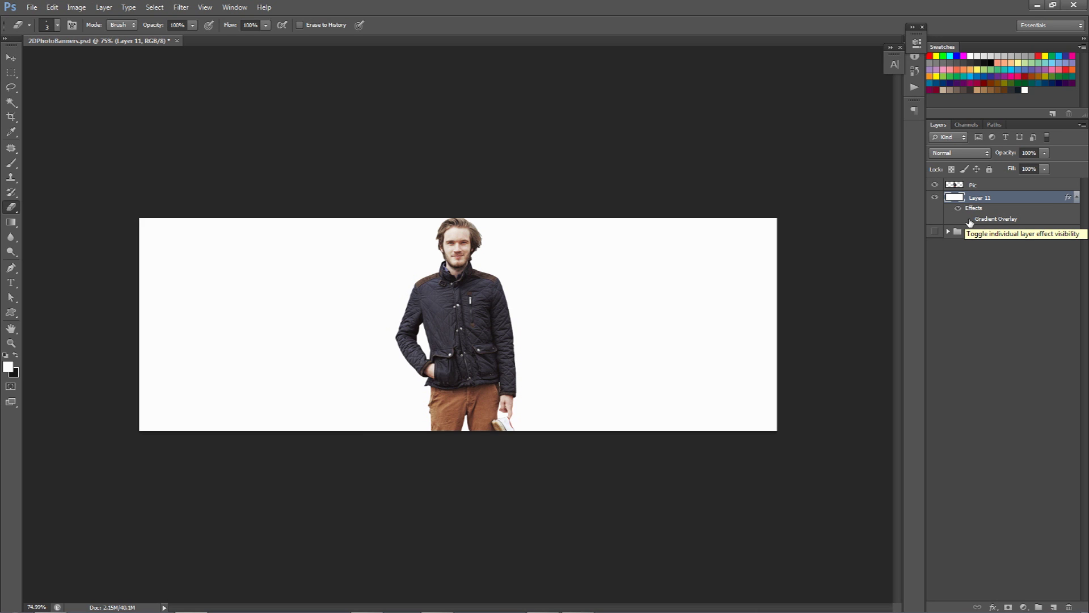
pyautogui.click(968, 219)
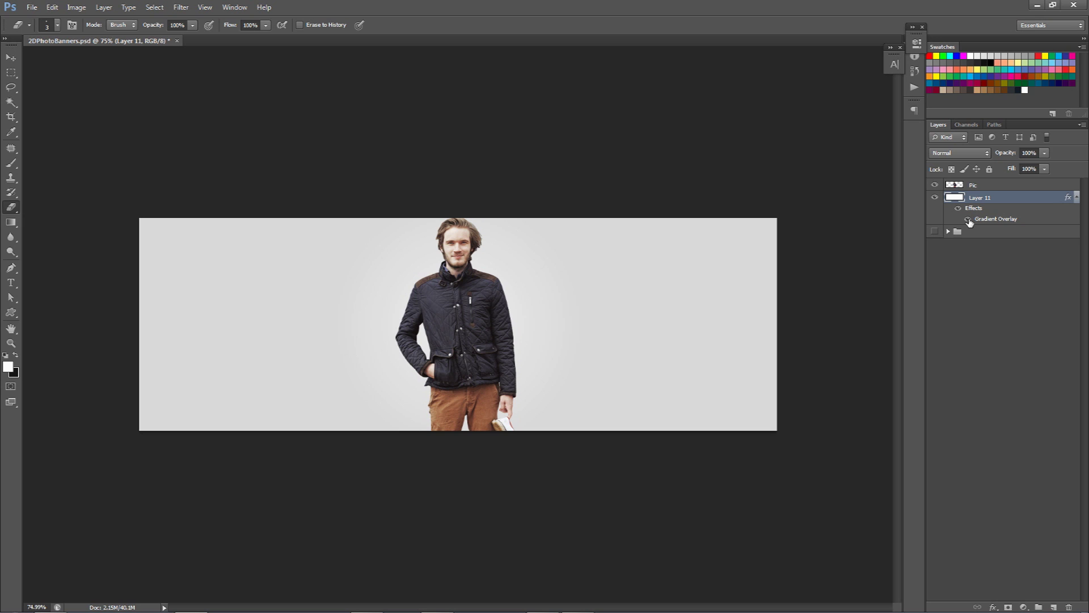
# Collapse Layer 11's effects list and add a new empty layer directly above it
pyautogui.click(1077, 196)
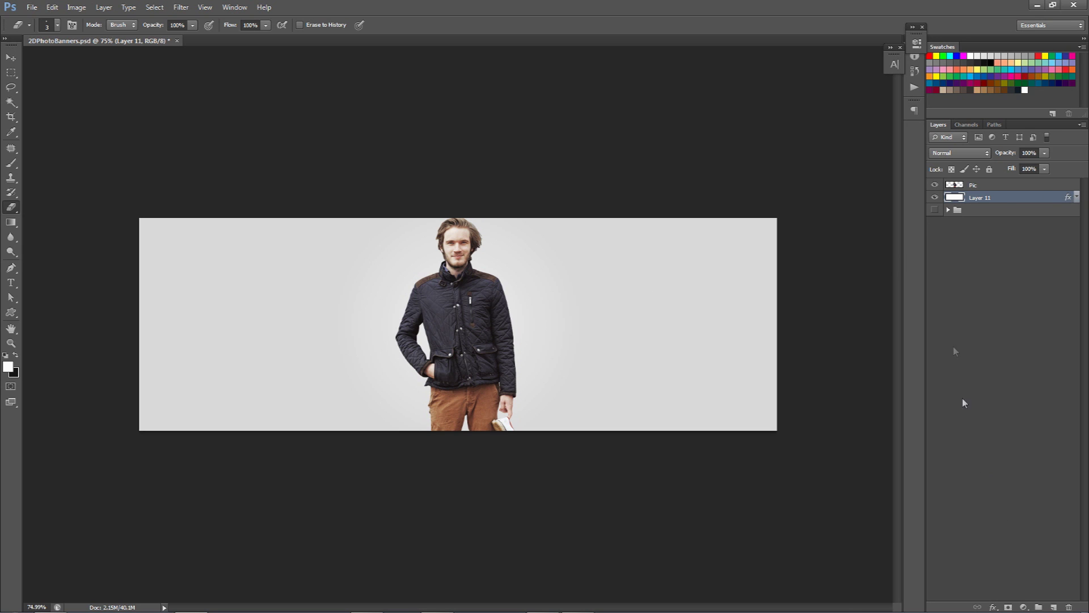
pyautogui.click(1053, 607)
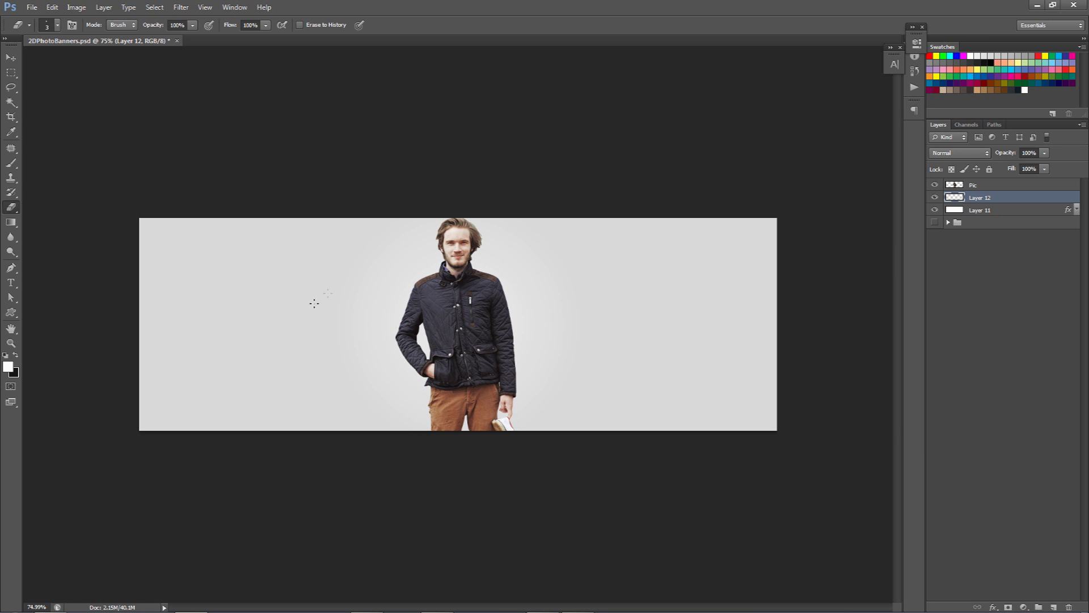
# Switch to the browser, examine the two-tone backgrounds of the Jenselter and PhillyD portfolio banners, and return to Photoshop
pyautogui.moveTo(1088, 112); pyautogui.dragTo(569, 141)
pyautogui.click(709, 362)
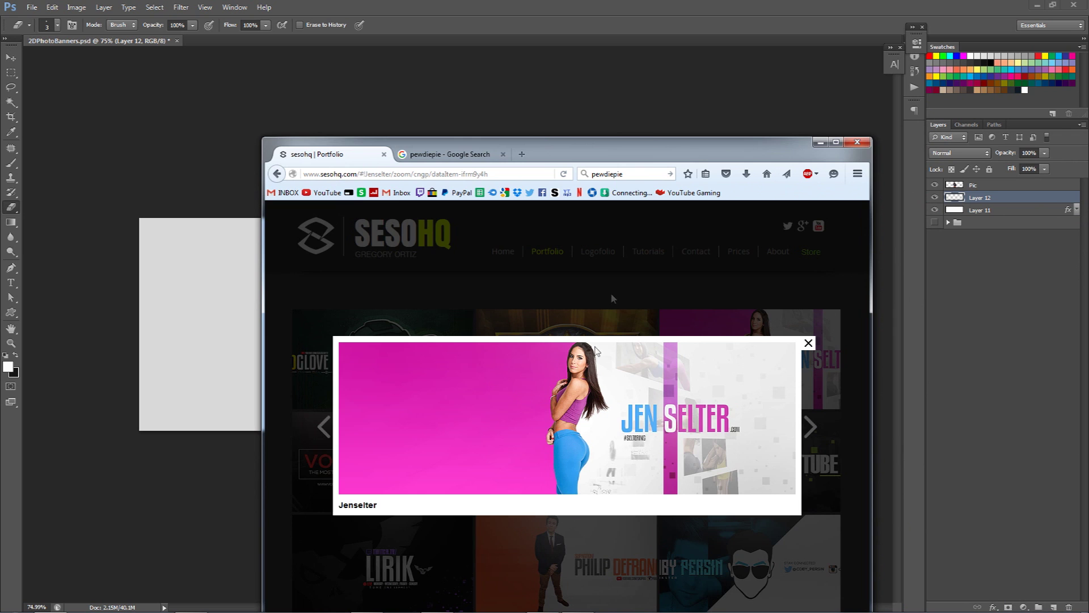
pyautogui.moveTo(644, 149); pyautogui.dragTo(654, 80)
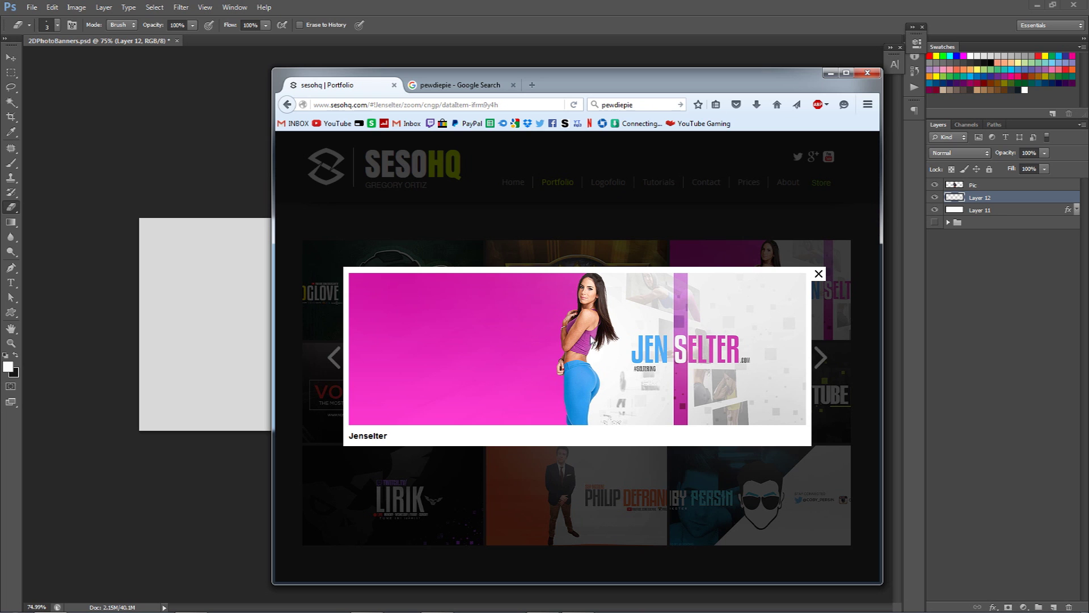
pyautogui.click(567, 510)
pyautogui.click(622, 465)
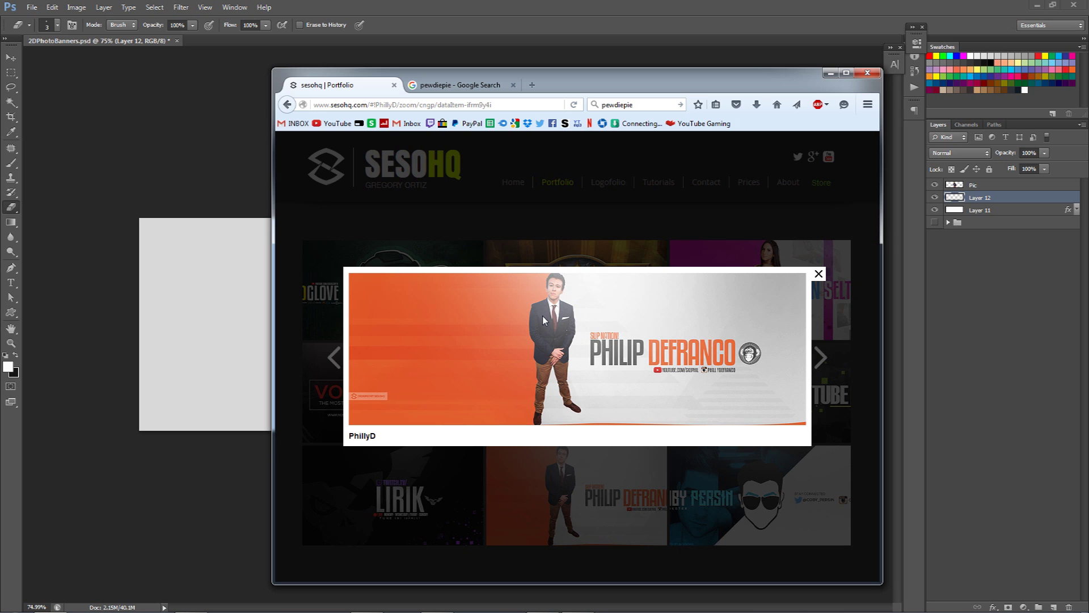
pyautogui.click(730, 284)
pyautogui.click(573, 491)
pyautogui.click(505, 250)
pyautogui.moveTo(831, 92); pyautogui.dragTo(949, 108)
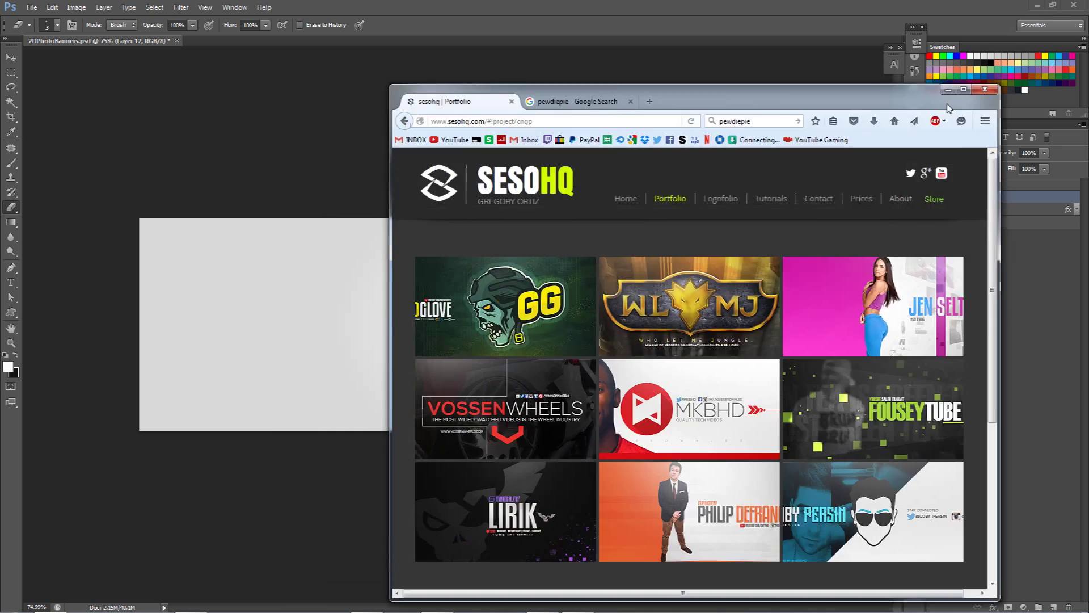
pyautogui.click(947, 89)
# Select the left half of the canvas with the Rectangular Marquee tool, ending at the man's vertical centre line
pyautogui.press('m')
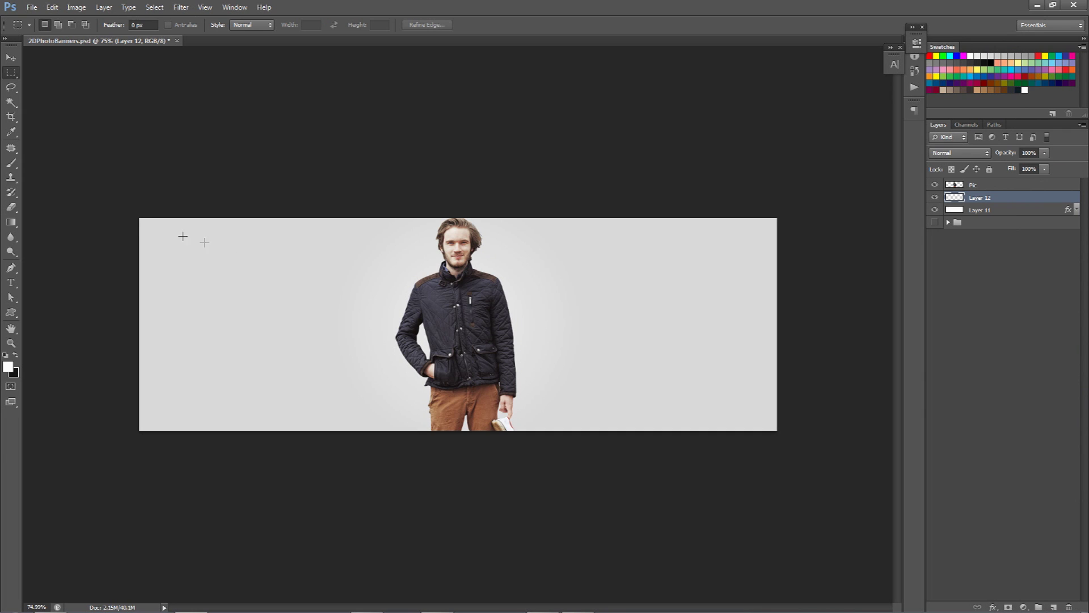
pyautogui.rightClick(11, 74)
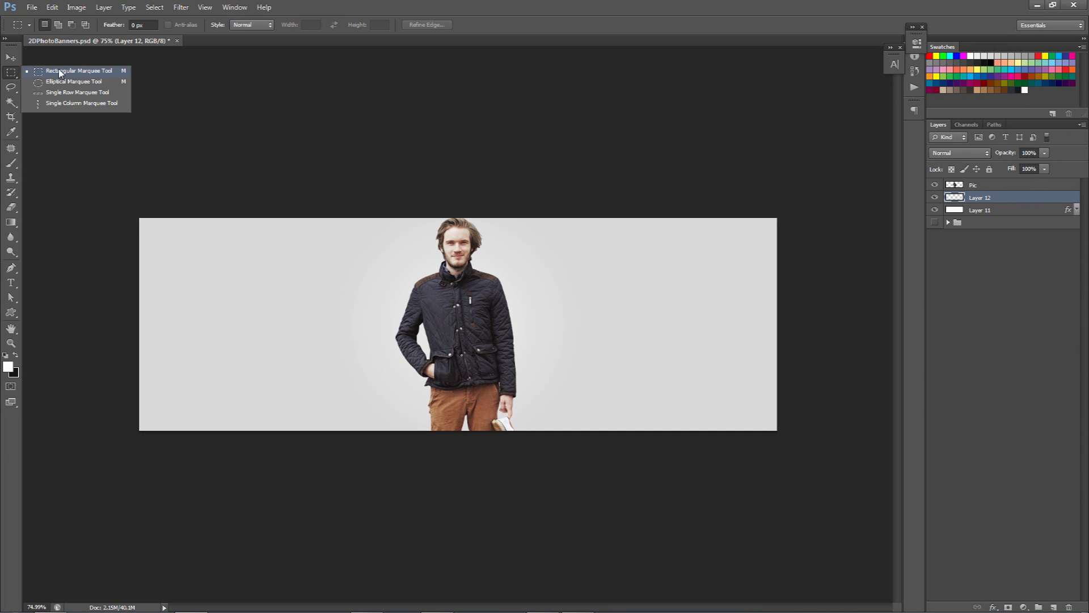
pyautogui.click(65, 70)
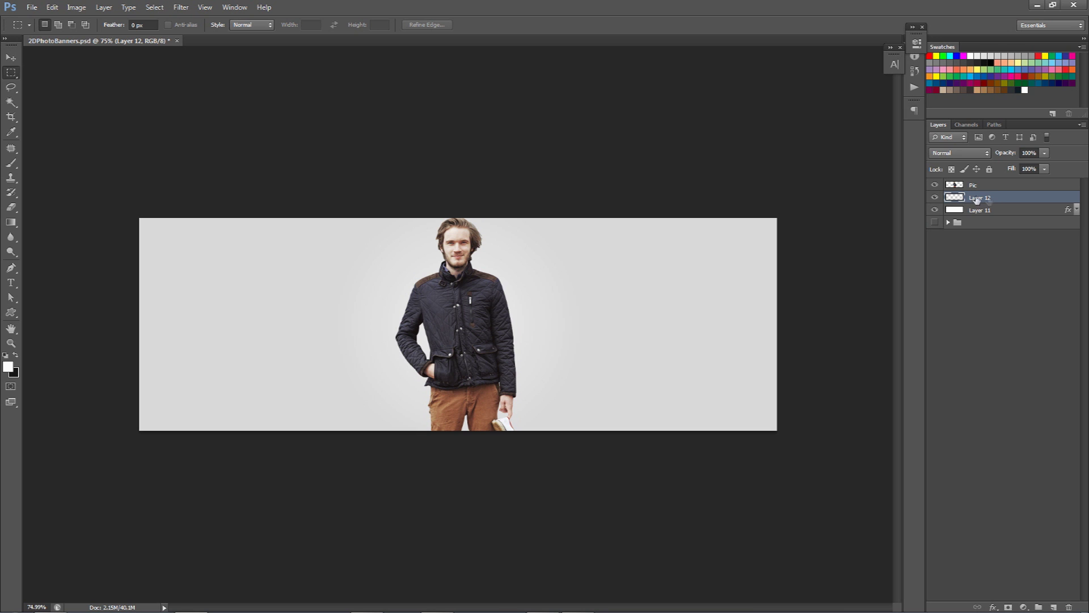
pyautogui.moveTo(136, 216); pyautogui.dragTo(458, 502)
pyautogui.scroll(3, 452, 444)
pyautogui.scroll(2, 452, 444)
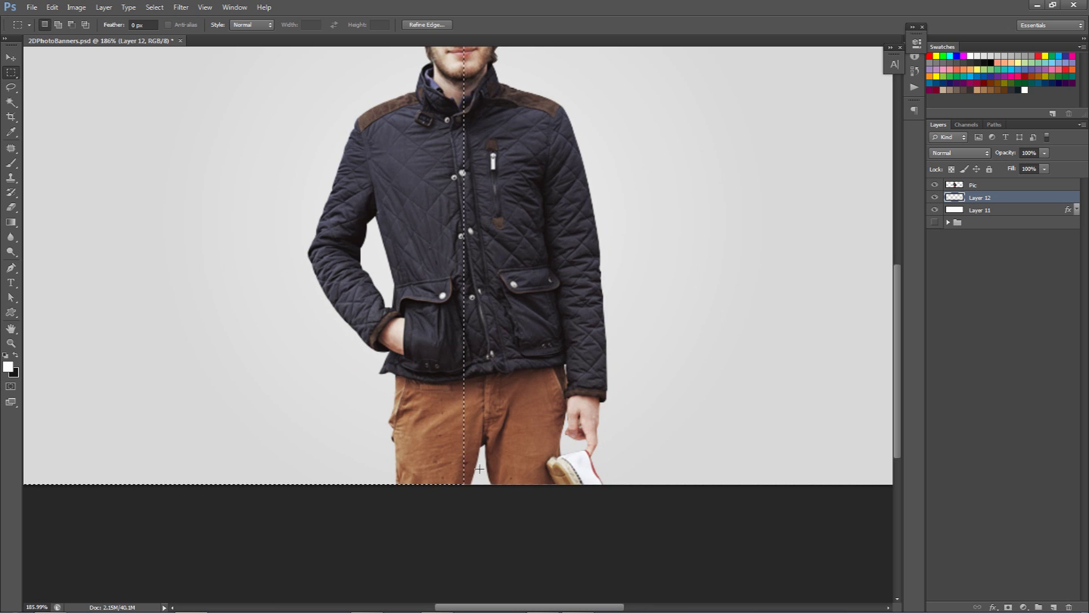
pyautogui.scroll(-1, 486, 452)
pyautogui.scroll(-4, 486, 452)
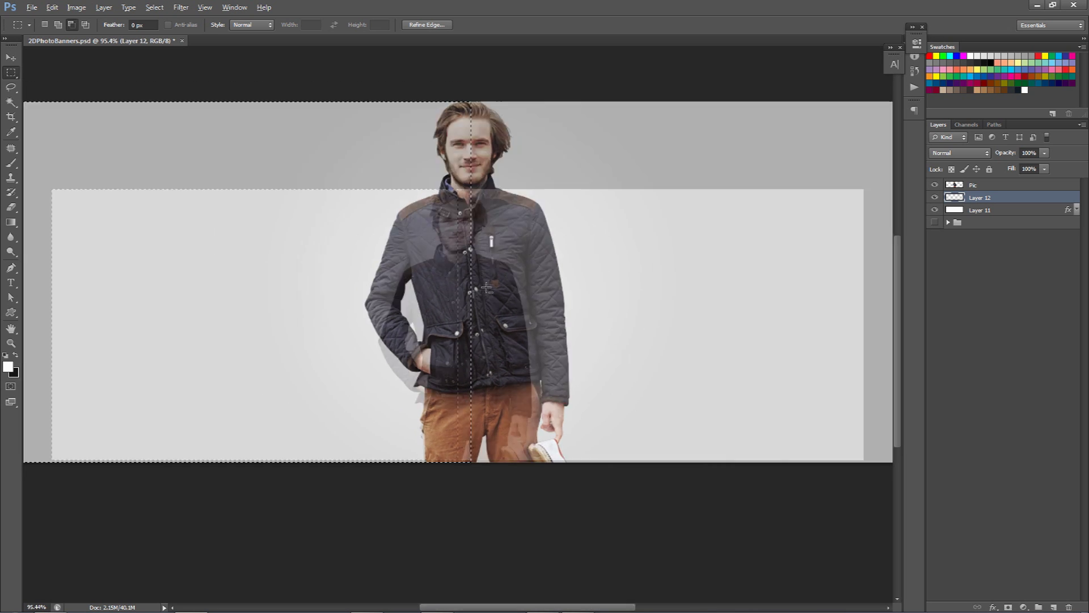
pyautogui.scroll(2, 500, 273)
pyautogui.scroll(1, 500, 273)
pyautogui.scroll(-2, 500, 273)
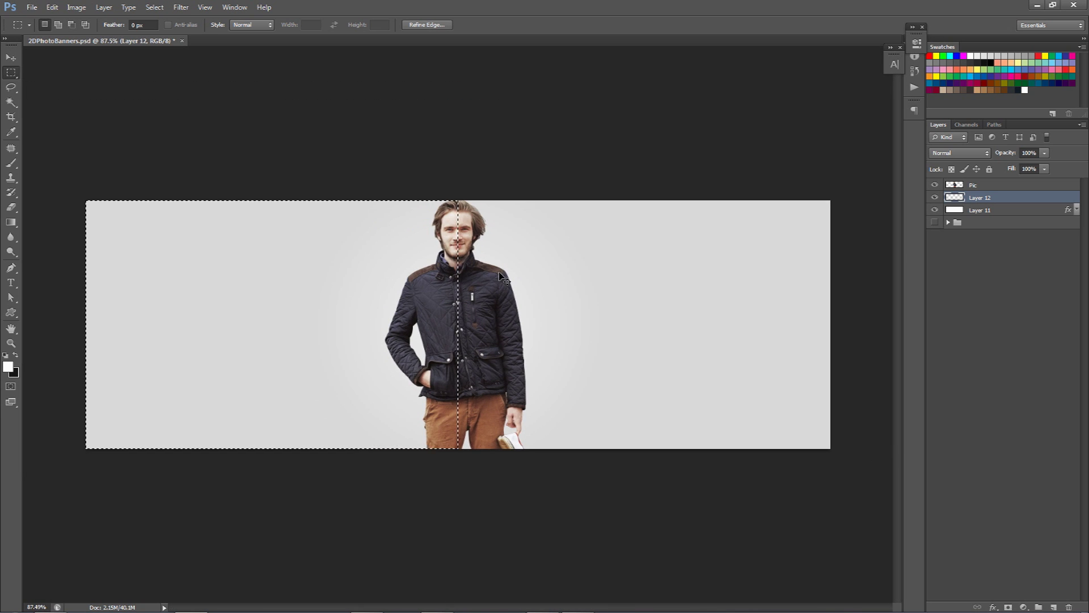
# Show the rulers and guides and align the right edge of the selection with the vertical centre guide
pyautogui.hotkey('ctrl', 'r')
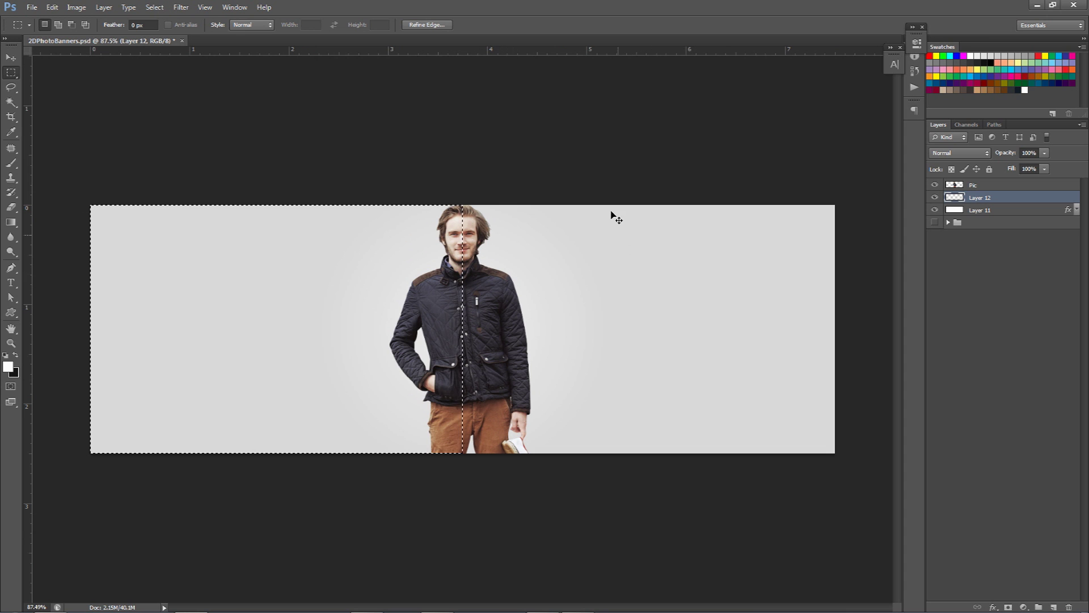
pyautogui.hotkey('ctrl', ';')
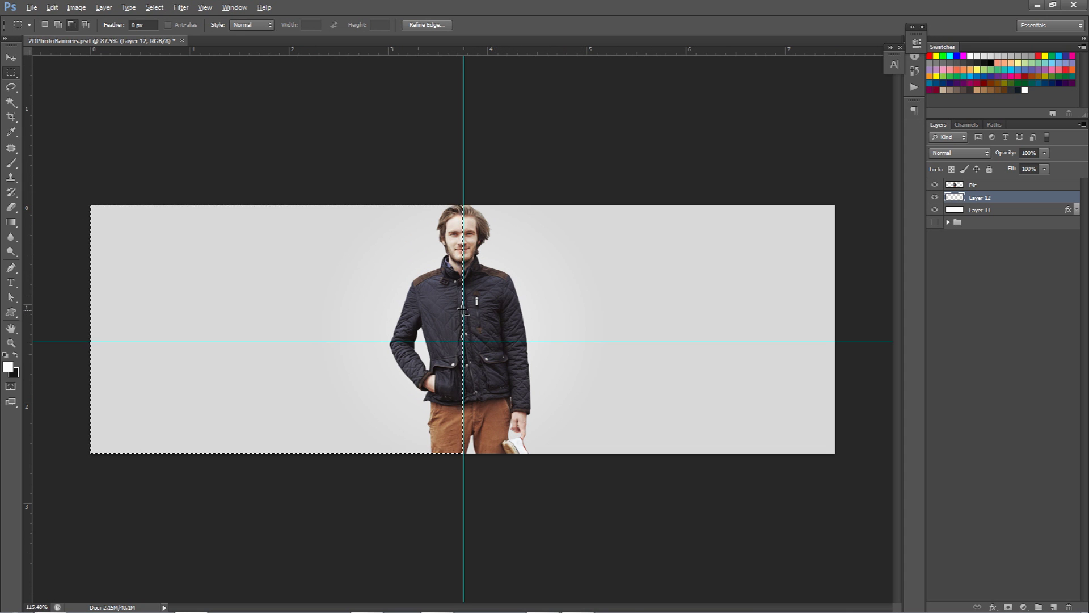
pyautogui.scroll(4, 463, 309)
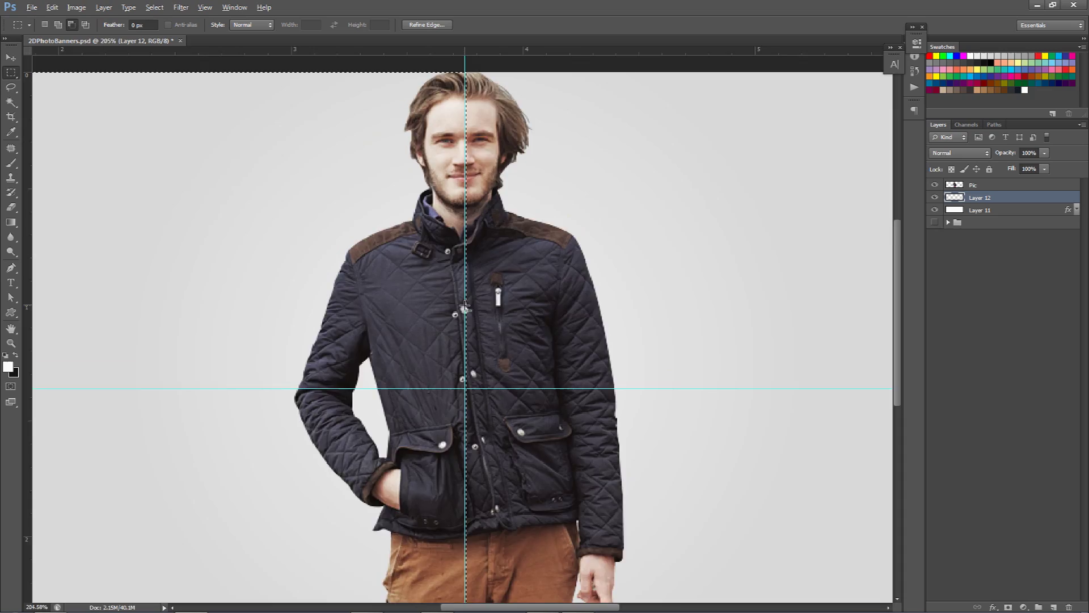
pyautogui.scroll(5, 464, 309)
pyautogui.moveTo(464, 309); pyautogui.dragTo(457, 302)
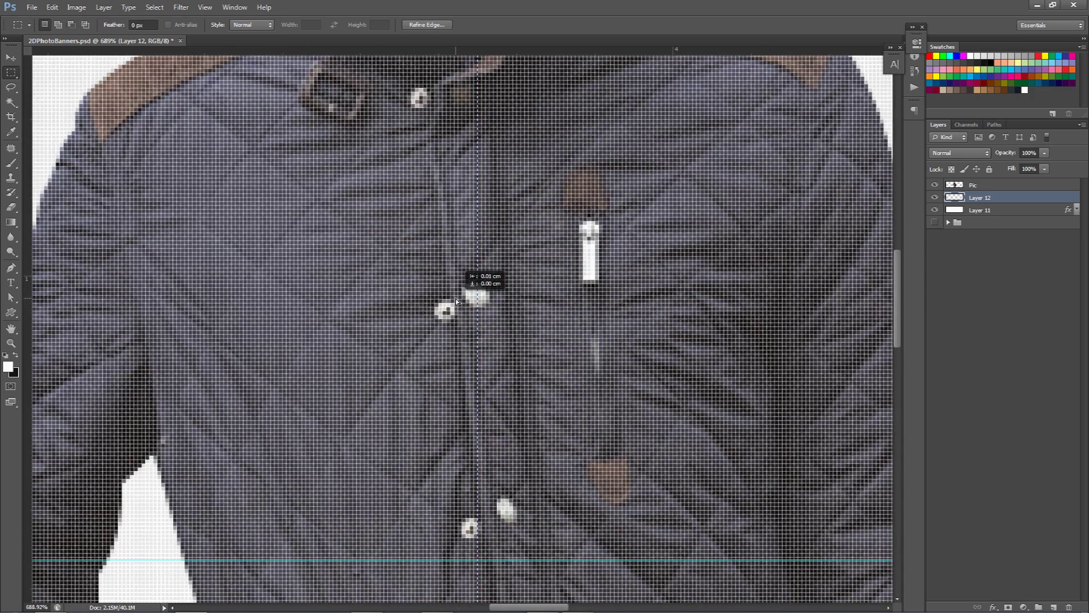
pyautogui.scroll(-8, 457, 301)
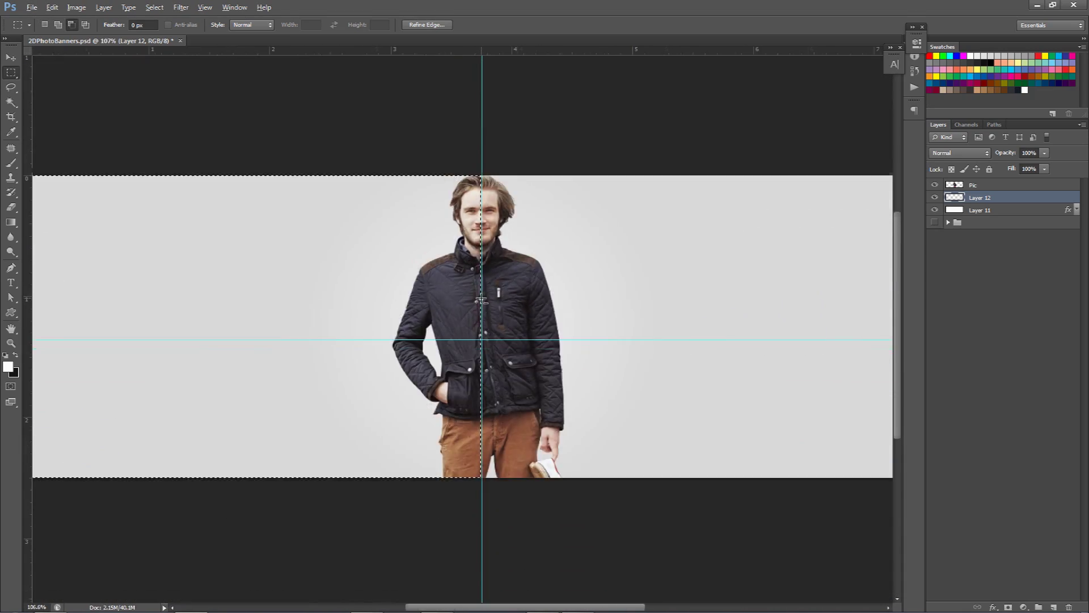
pyautogui.scroll(-1, 482, 299)
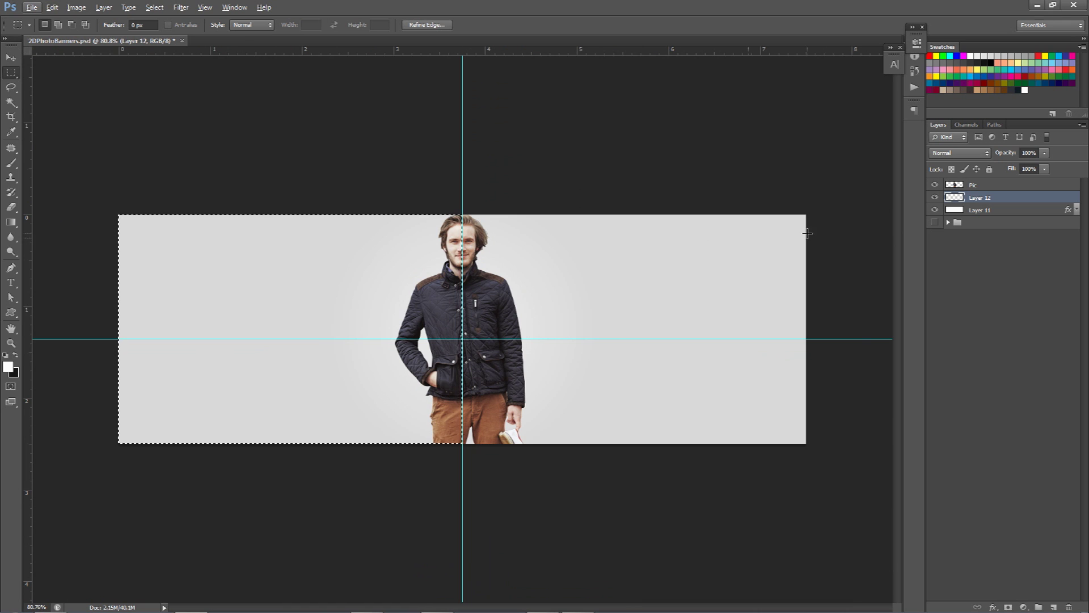
# Set the background colour to the dark navy #1d1c20 sampled from the man's jacket
pyautogui.click(16, 373)
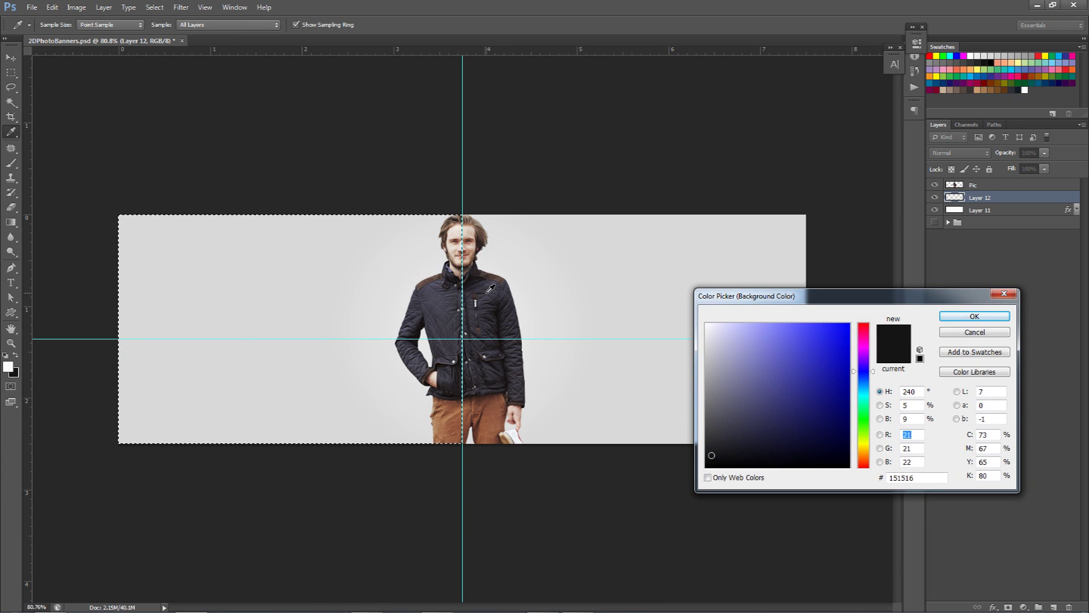
pyautogui.click(488, 406)
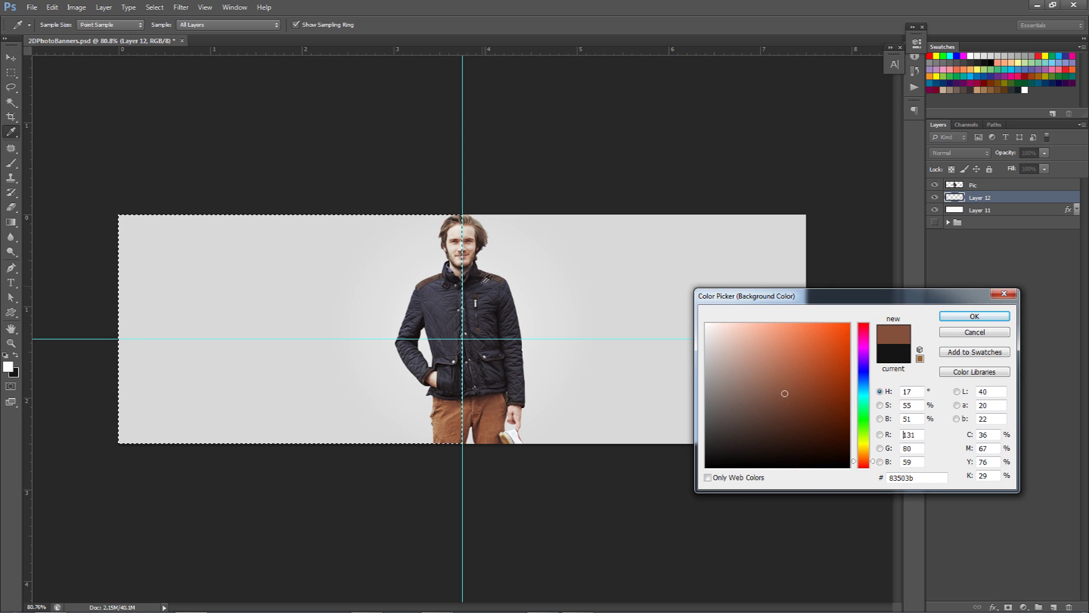
pyautogui.click(475, 286)
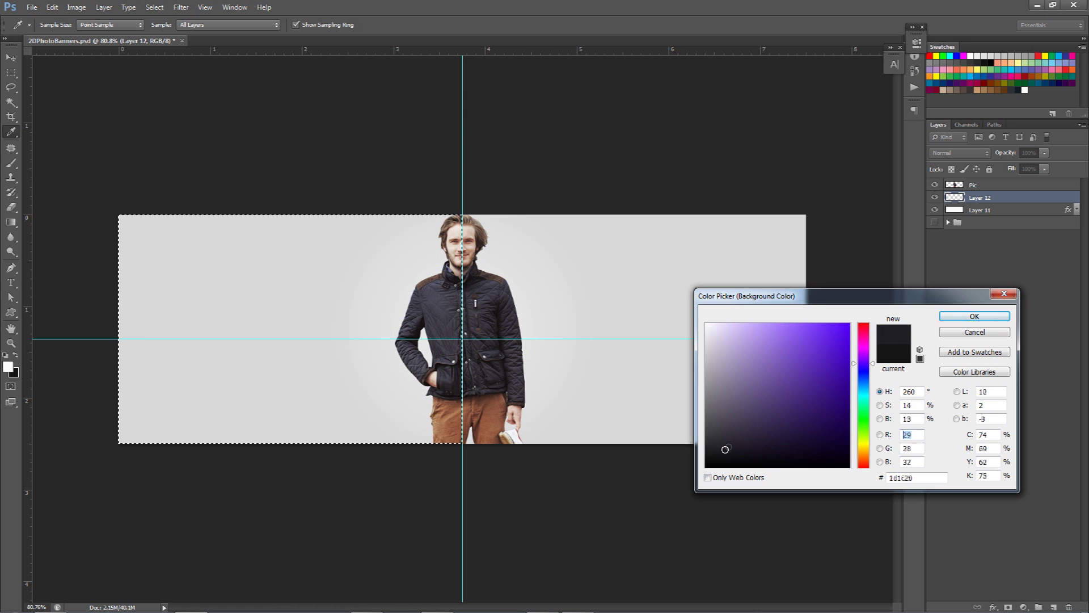
pyautogui.click(974, 316)
# Fill the selected left half of Layer 12 with the background colour, and clear the selection and guides from view
pyautogui.press('m')
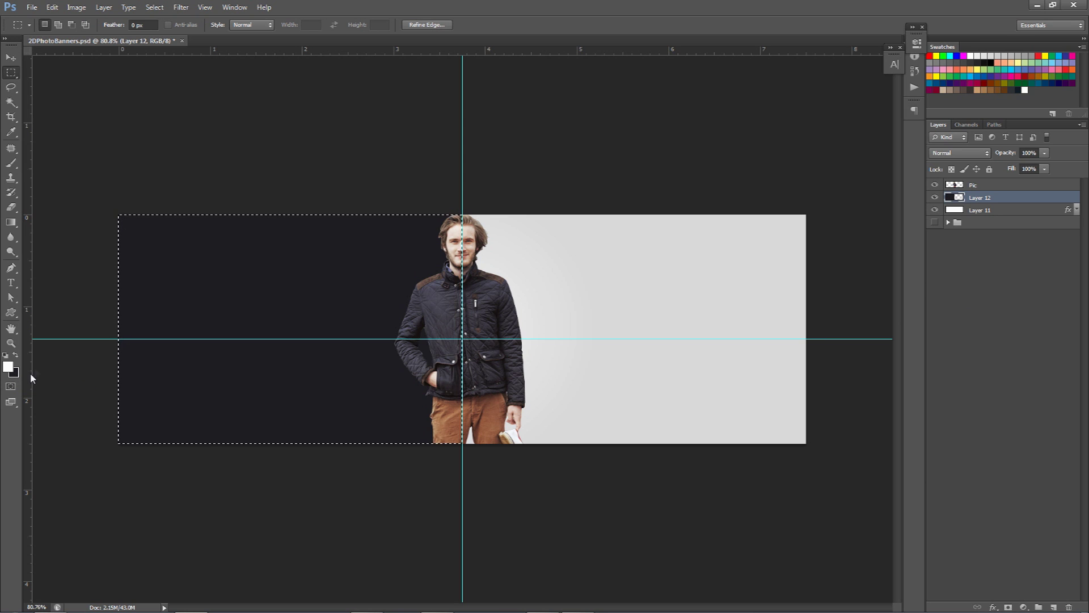
pyautogui.hotkey('ctrl', 'd')
pyautogui.press('v')
pyautogui.hotkey('ctrl', ';')
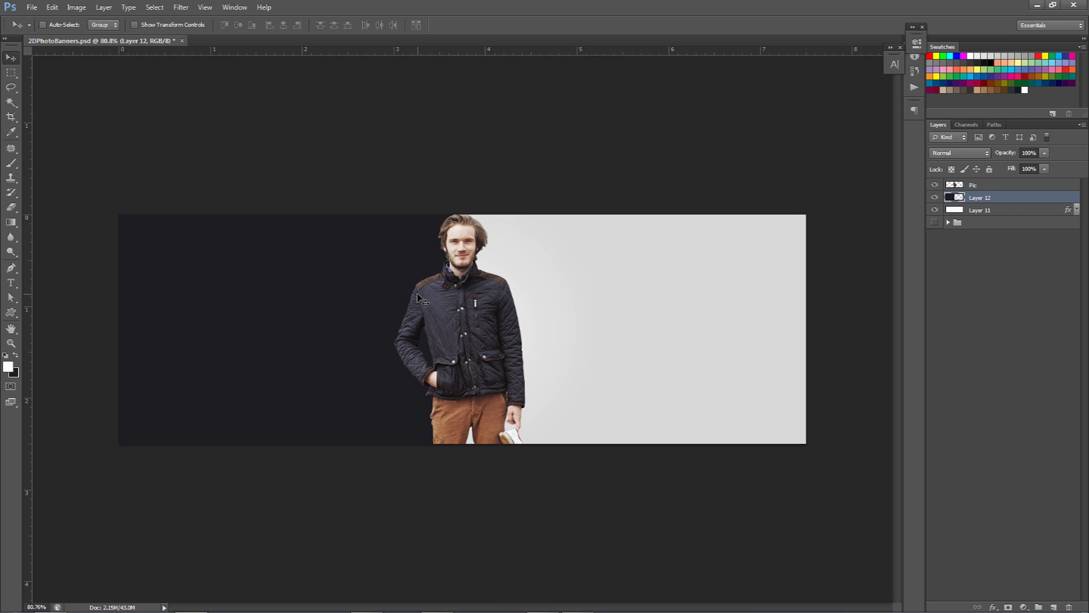
# Add a Brightness/Contrast adjustment layer above the Pic layer with brightness -20 and contrast 29, and compare the image with and without it
pyautogui.click(988, 185)
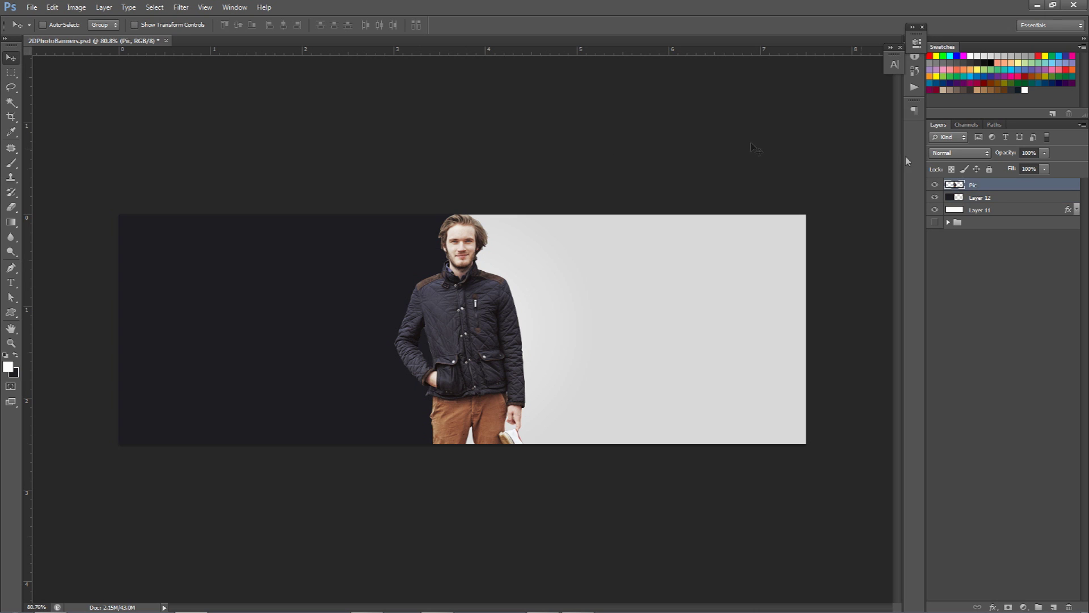
pyautogui.click(1023, 606)
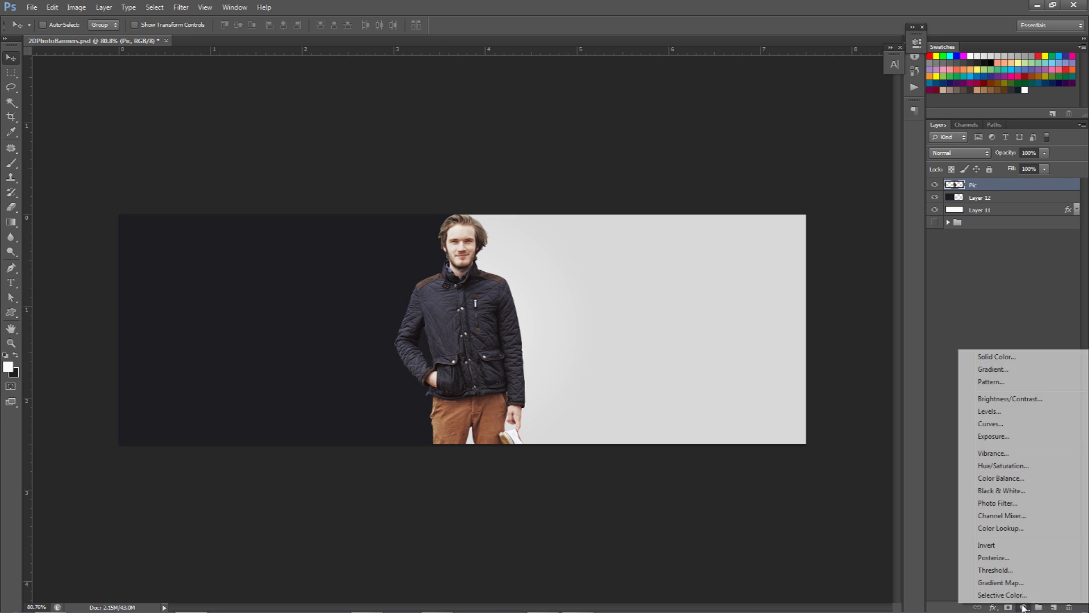
pyautogui.click(997, 399)
pyautogui.click(781, 99)
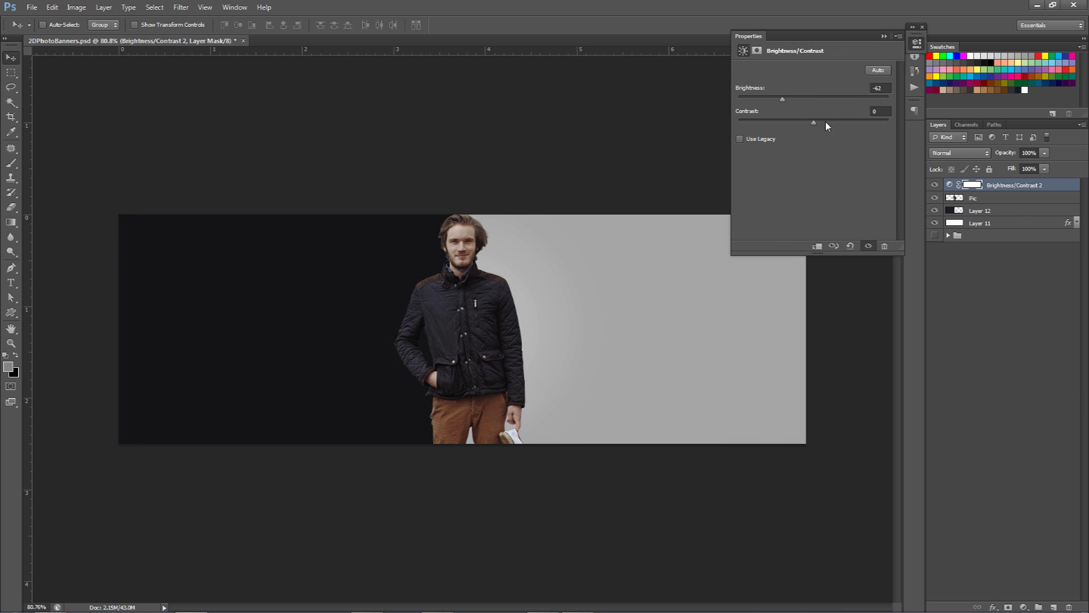
pyautogui.moveTo(785, 100); pyautogui.dragTo(803, 98)
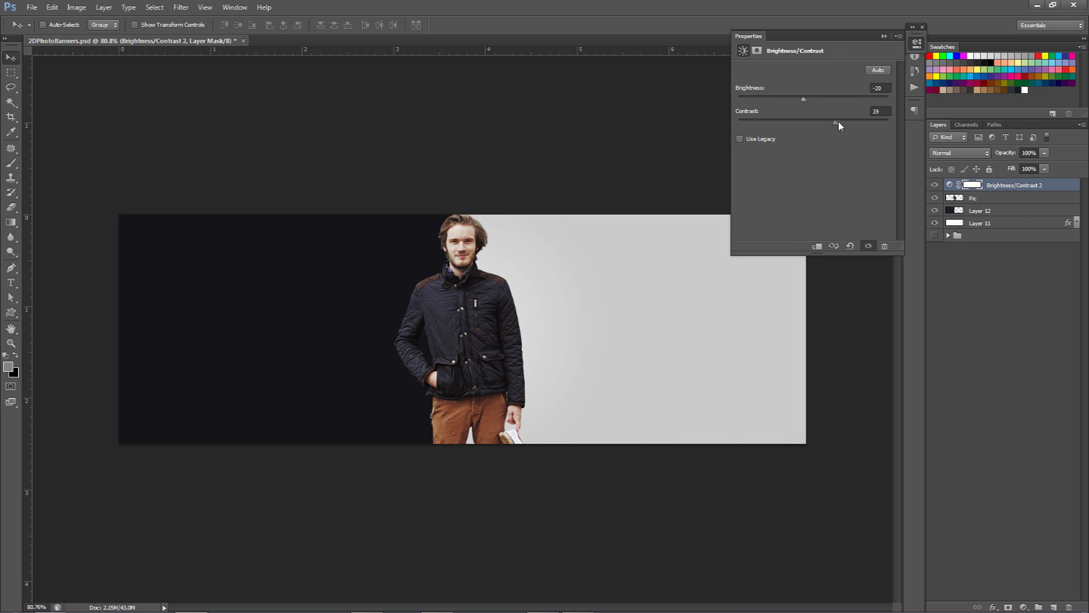
pyautogui.click(934, 186)
pyautogui.click(933, 186)
# Add a Gradient Overlay to Layer 12 and set its starting colour stop to the dark background colour #1d1c20
pyautogui.click(992, 211)
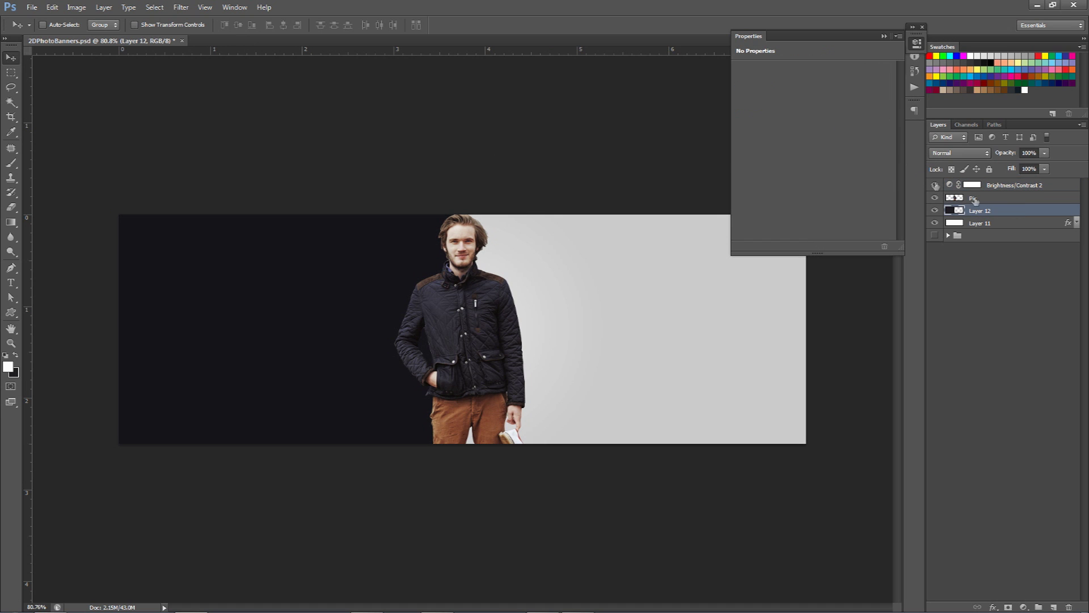
pyautogui.doubleClick(1003, 211)
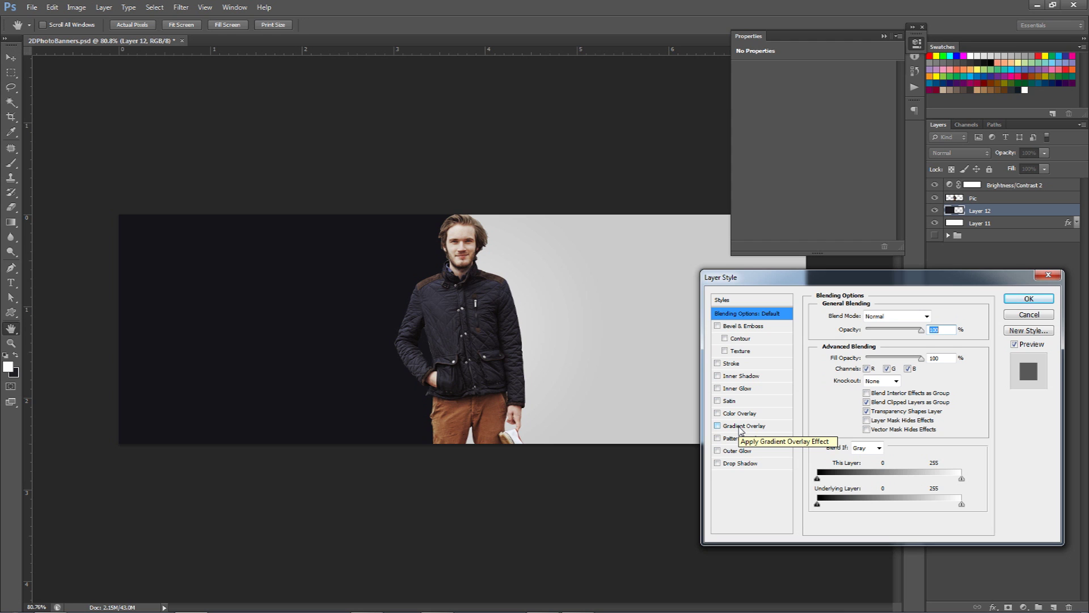
pyautogui.click(740, 426)
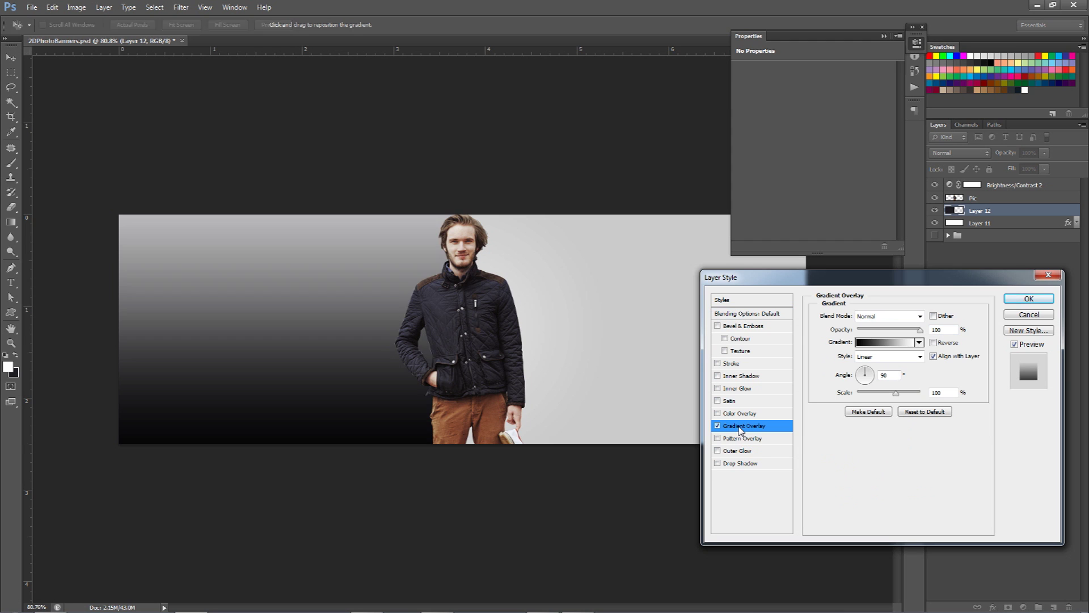
pyautogui.click(885, 342)
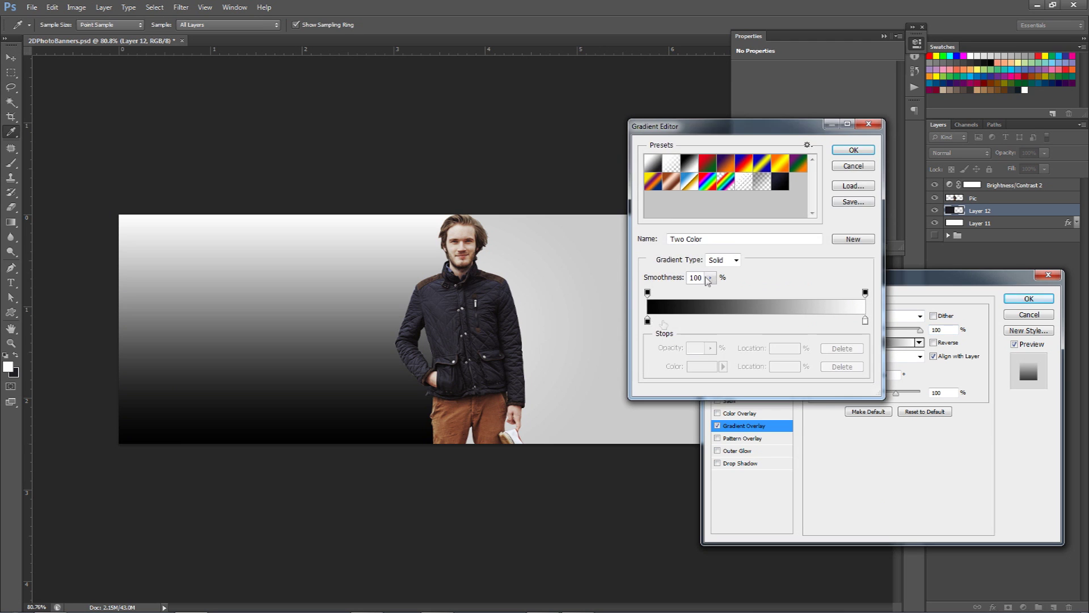
pyautogui.click(646, 322)
pyautogui.doubleClick(647, 321)
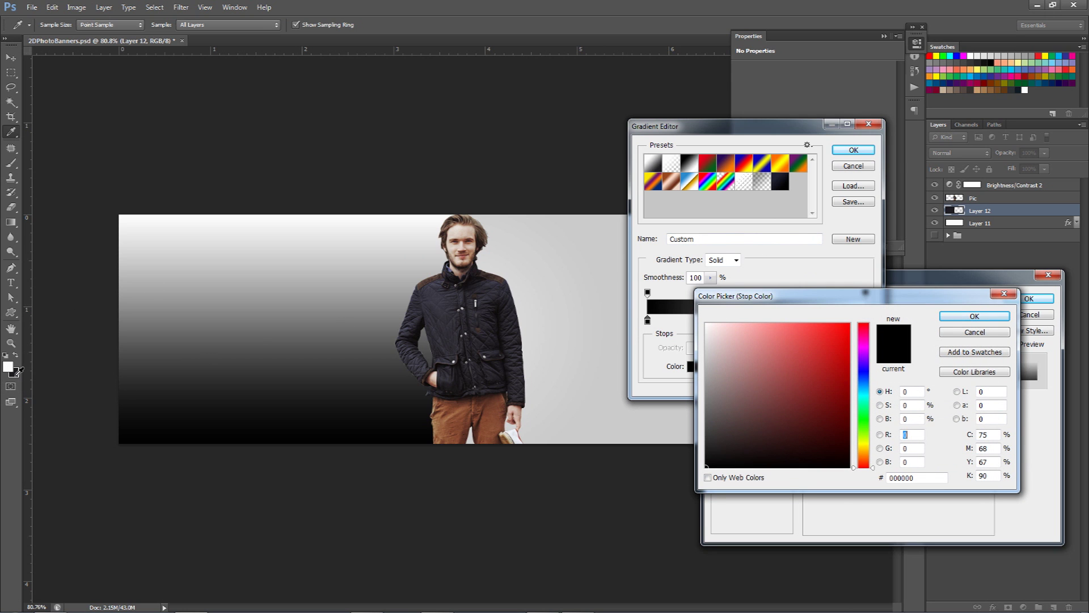
pyautogui.click(15, 374)
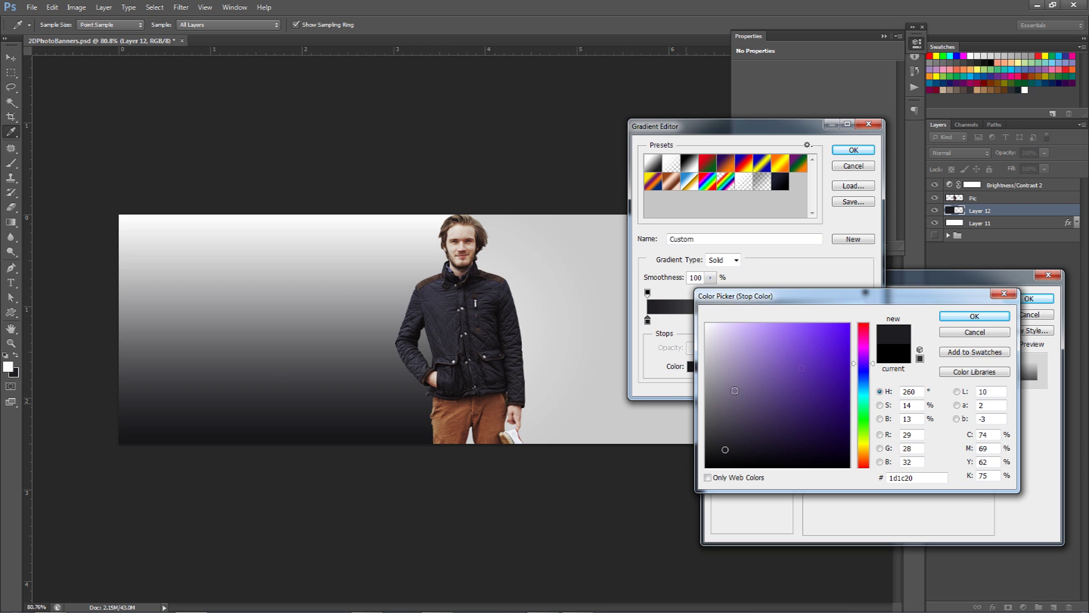
pyautogui.click(975, 316)
# Set the end colour stop of Layer 12's gradient to the darker shade #18171a and accept the gradient
pyautogui.doubleClick(865, 320)
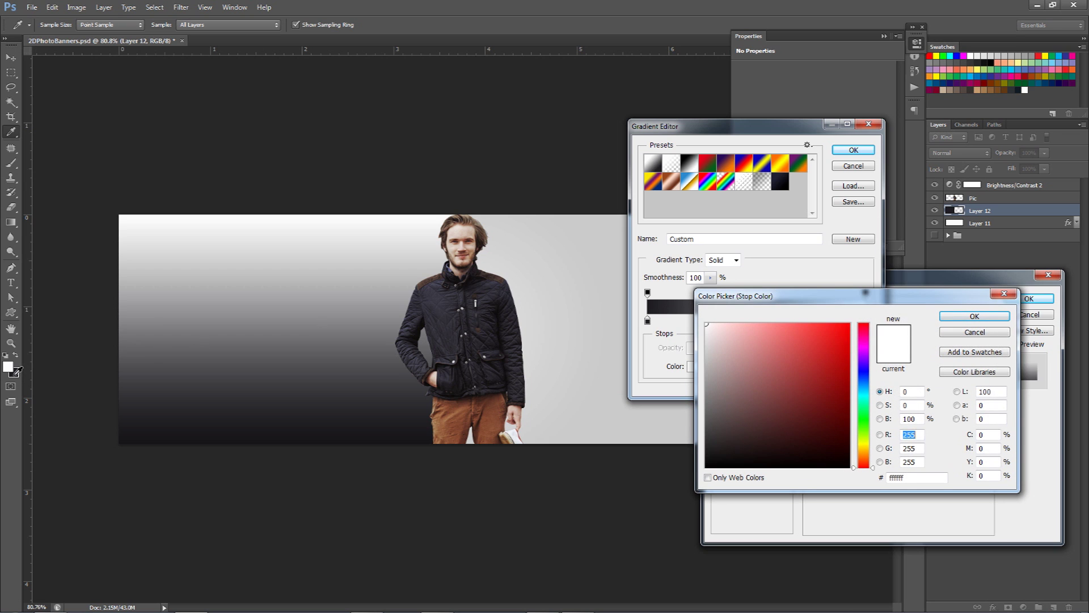
pyautogui.click(522, 393)
pyautogui.click(722, 453)
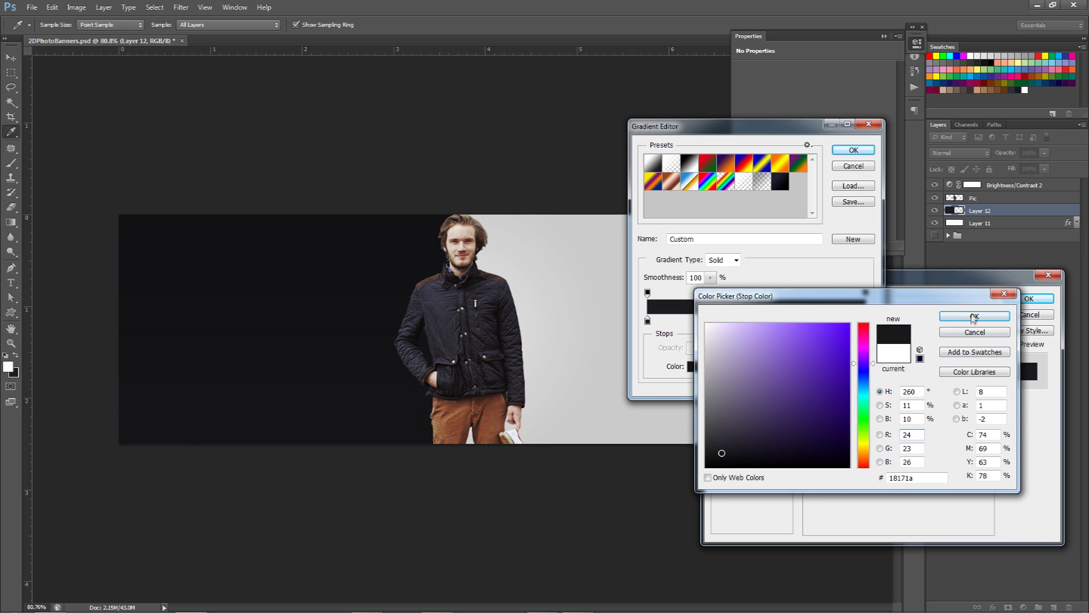
pyautogui.click(974, 316)
pyautogui.click(853, 150)
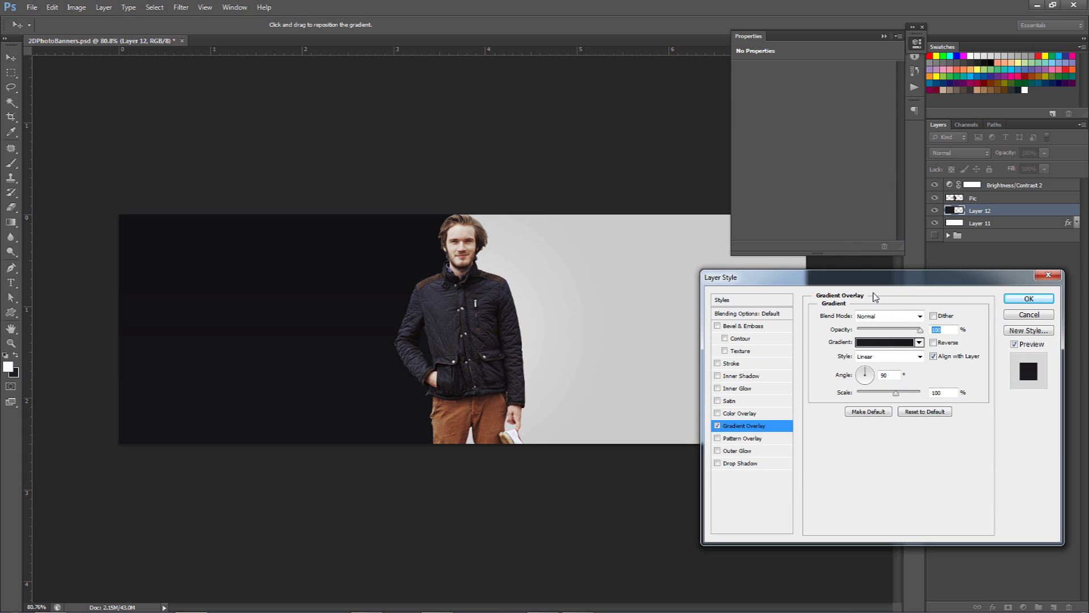
# Change Layer 12's gradient overlay to the Radial style with a scale of 150%
pyautogui.click(871, 358)
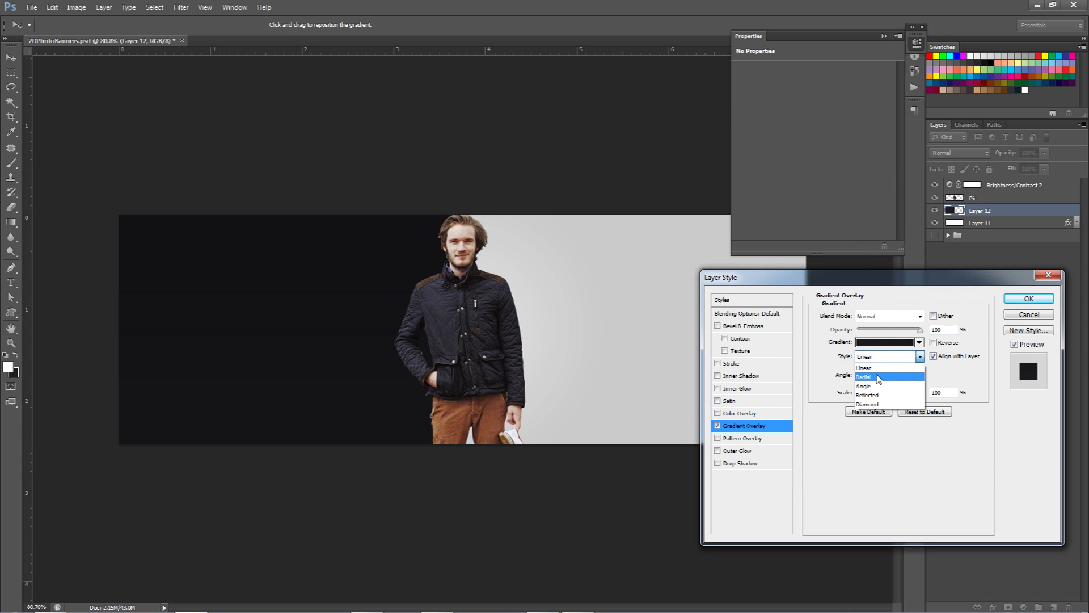
pyautogui.click(878, 377)
pyautogui.moveTo(898, 397); pyautogui.dragTo(928, 397)
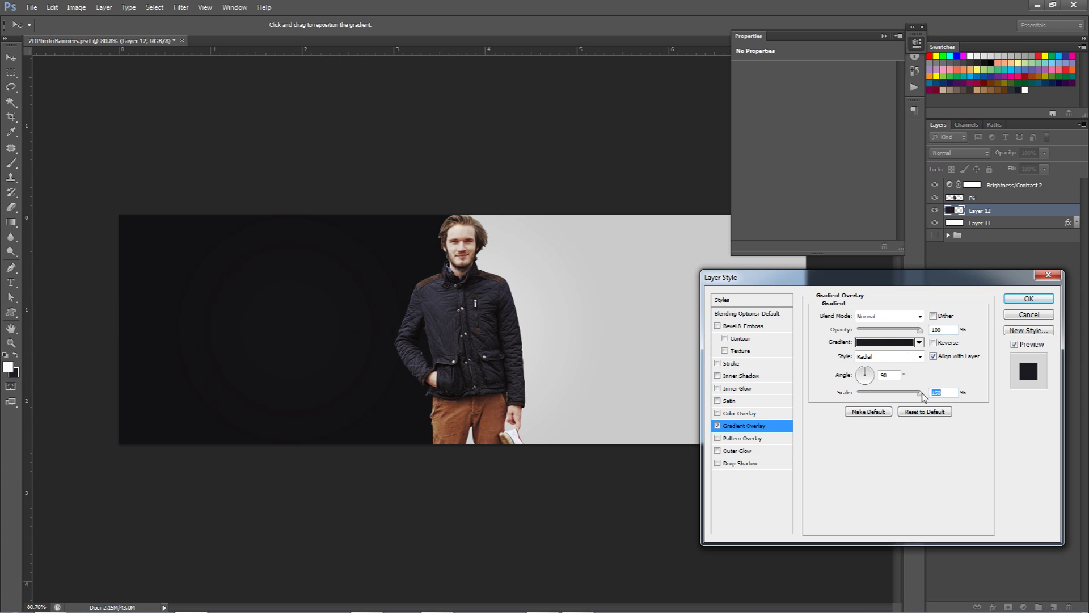
# Darken the end colour stop of the radial gradient to #151416 and apply the layer style to Layer 12
pyautogui.click(881, 342)
pyautogui.click(865, 322)
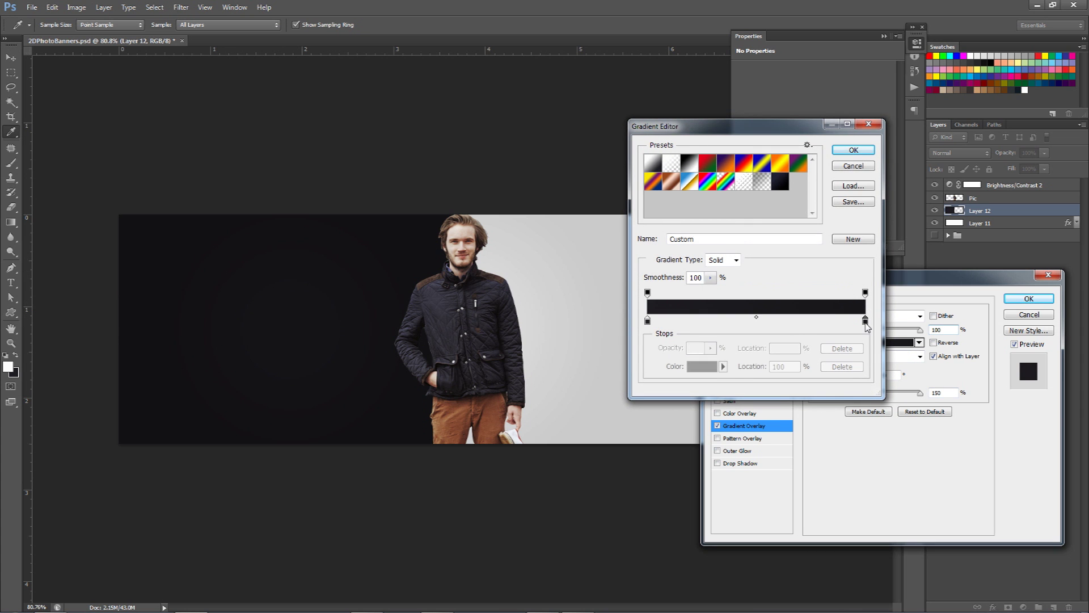
pyautogui.click(702, 366)
pyautogui.moveTo(721, 448); pyautogui.dragTo(717, 455)
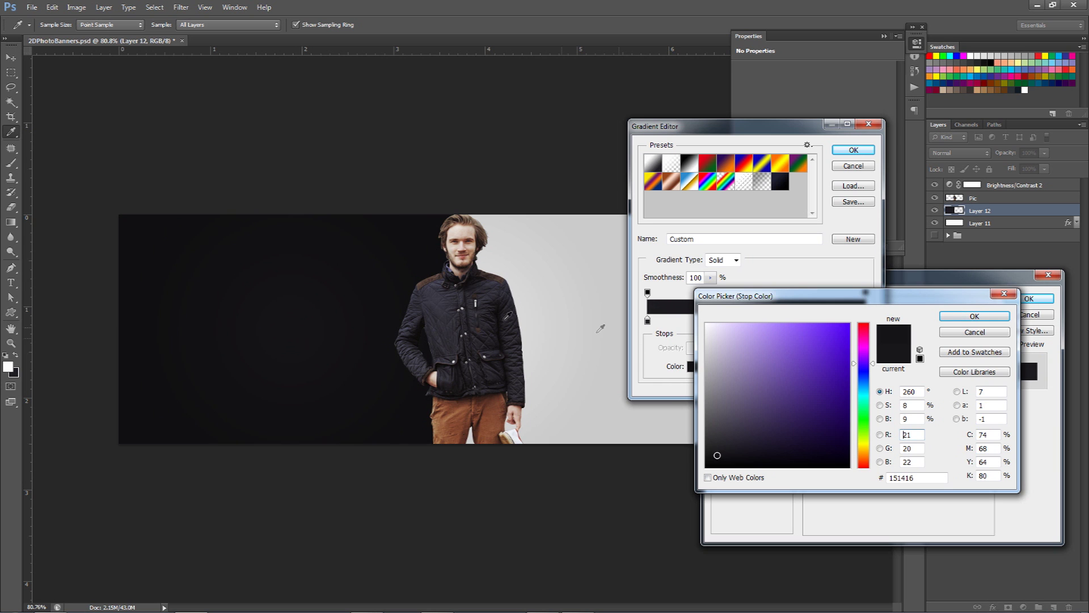
pyautogui.click(971, 316)
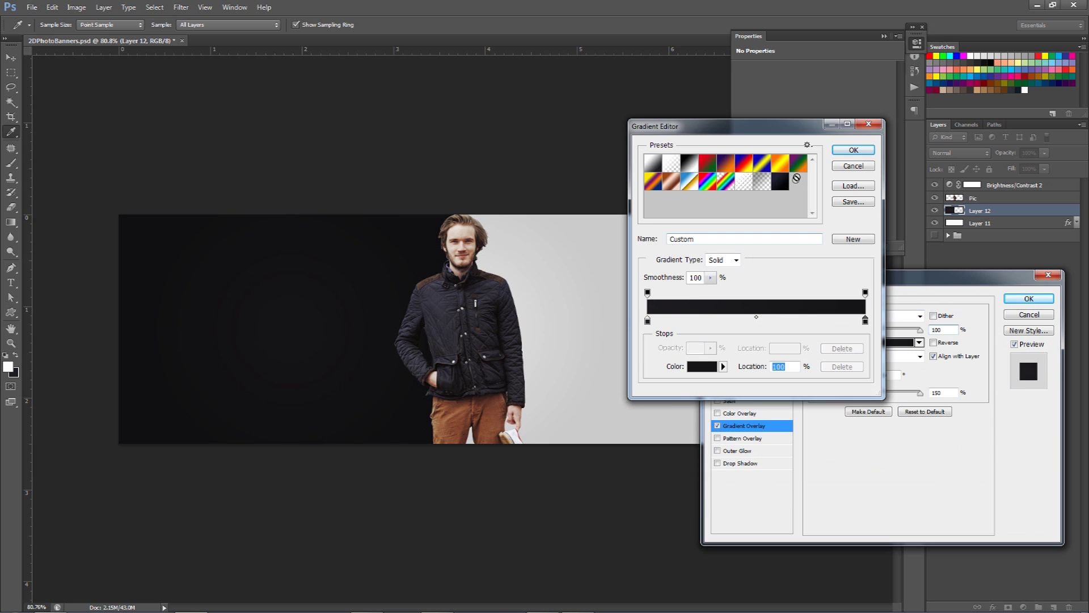
pyautogui.click(854, 149)
pyautogui.click(1027, 300)
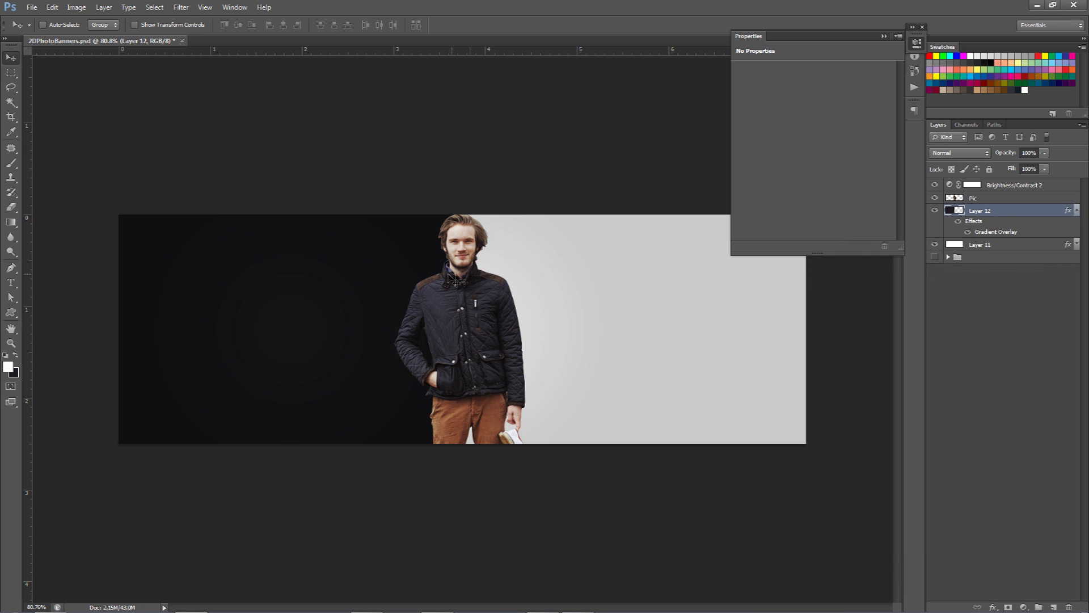
pyautogui.click(972, 185)
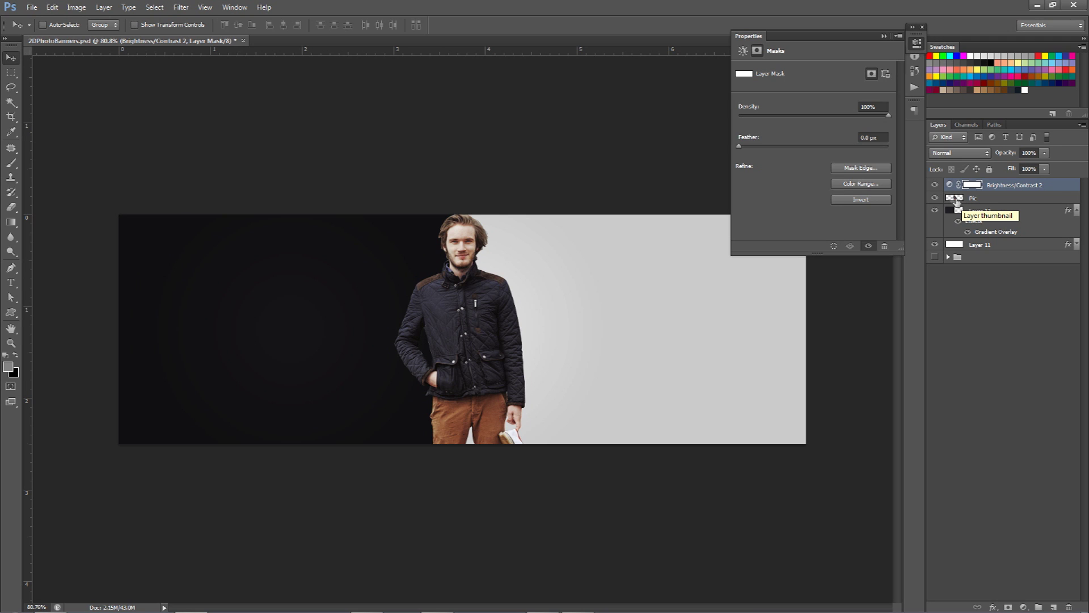
pyautogui.click(949, 185)
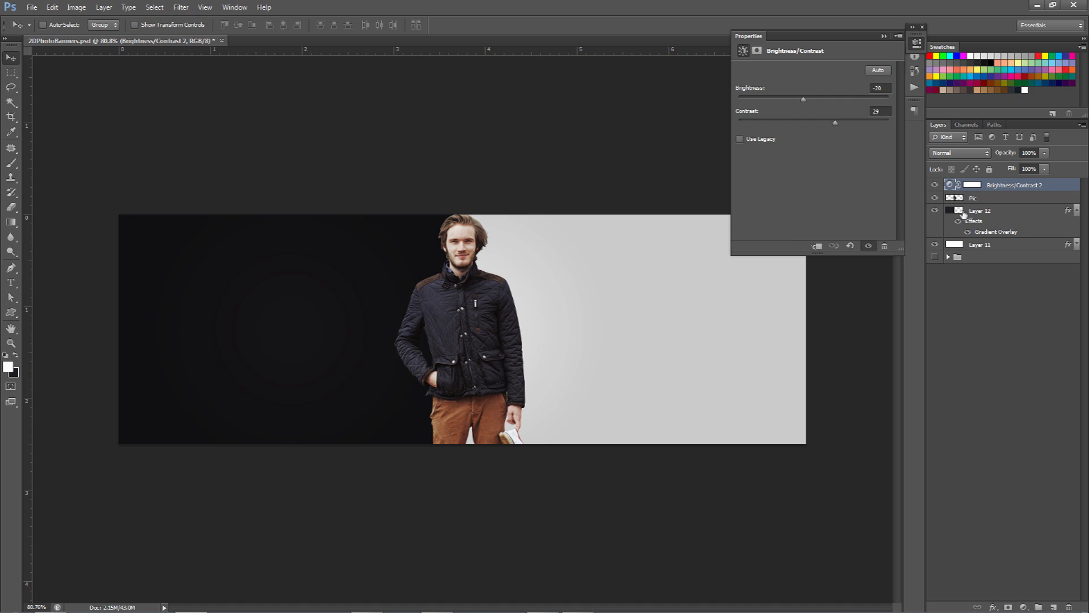
pyautogui.doubleClick(982, 235)
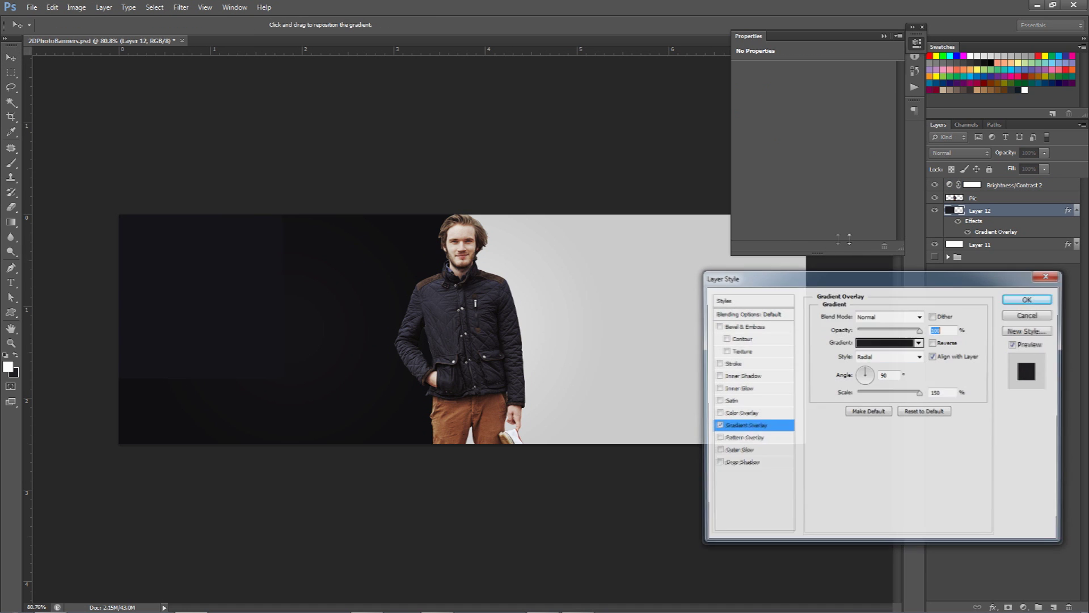
pyautogui.click(1028, 315)
pyautogui.click(967, 232)
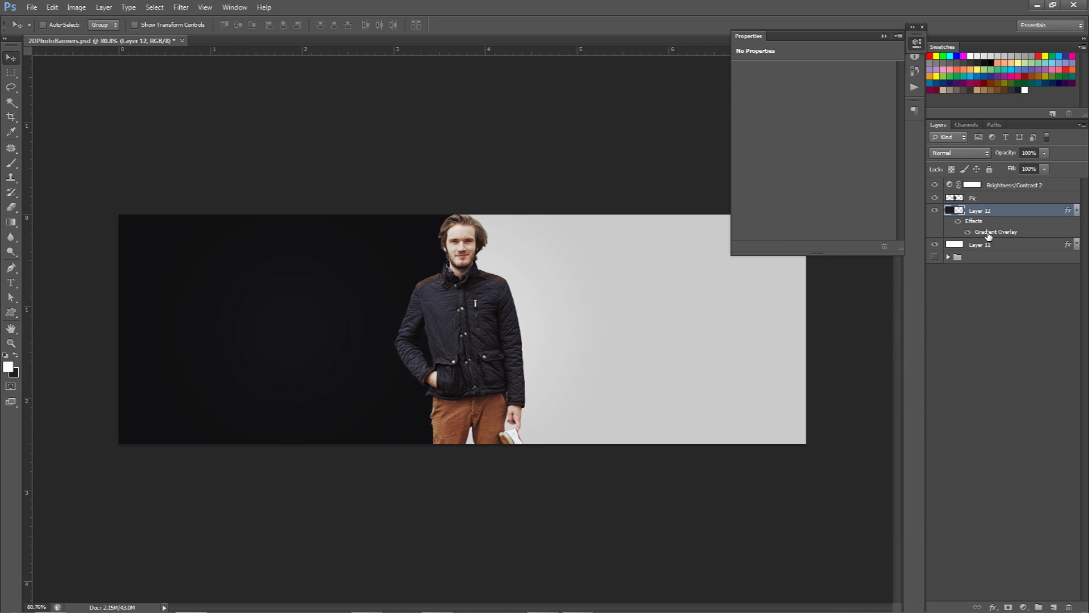
# Try slightly different dark shades for the starting colour stop of Layer 12's gradient overlay, and discard the changes
pyautogui.doubleClick(986, 235)
pyautogui.click(883, 342)
pyautogui.click(648, 321)
pyautogui.click(703, 366)
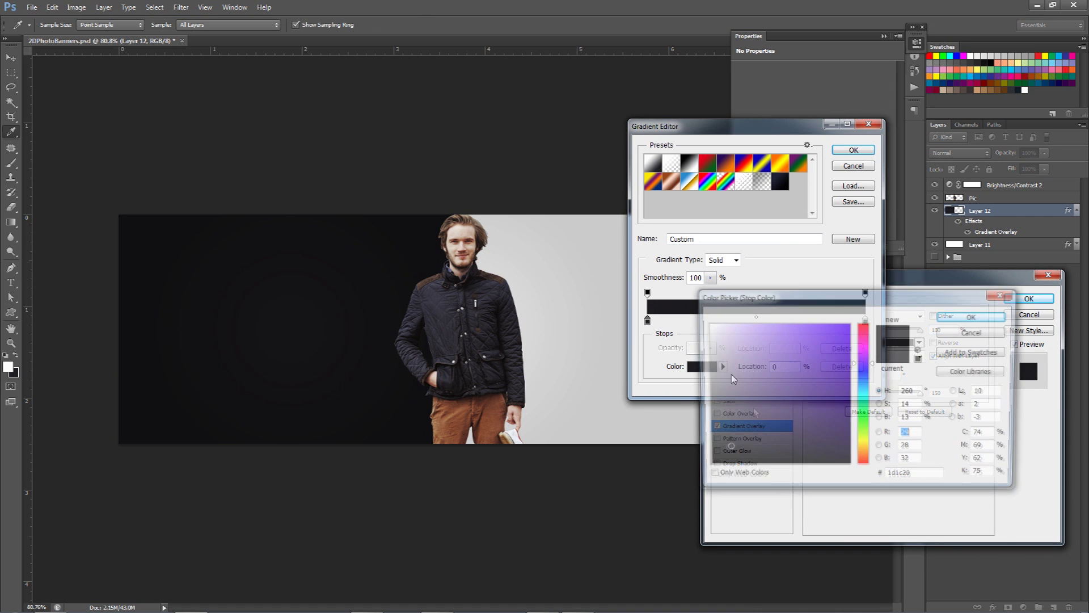
pyautogui.click(723, 451)
pyautogui.click(723, 446)
pyautogui.moveTo(720, 445); pyautogui.dragTo(722, 449)
pyautogui.click(978, 332)
pyautogui.click(856, 169)
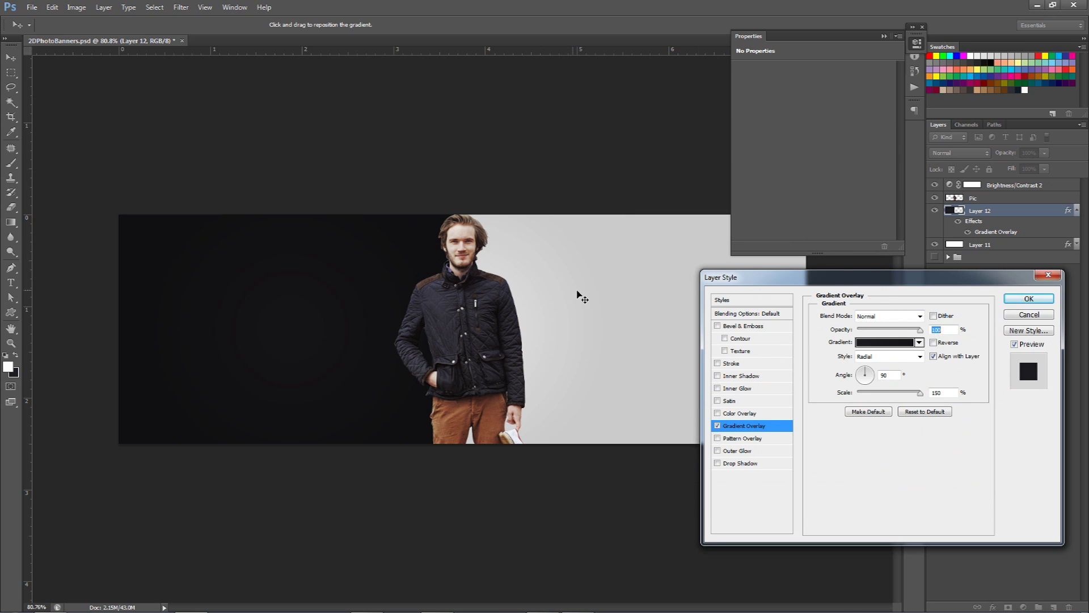
pyautogui.click(1028, 315)
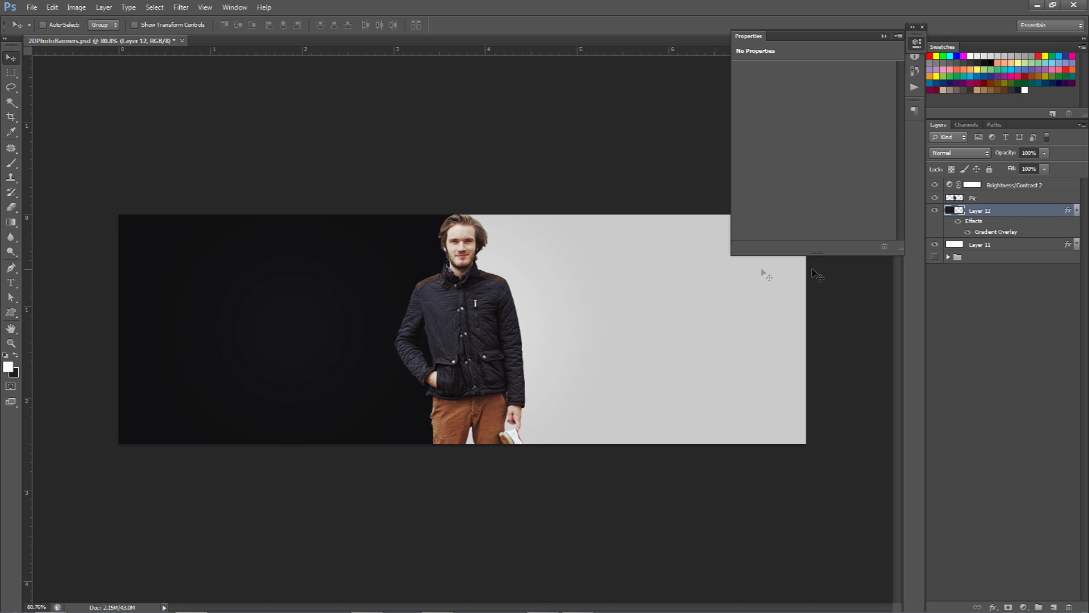
pyautogui.click(970, 233)
# Add the white text PEWDIEPIE in the Kenyan Coffee font on the dark half of the banner
pyautogui.press('t')
pyautogui.click(252, 320)
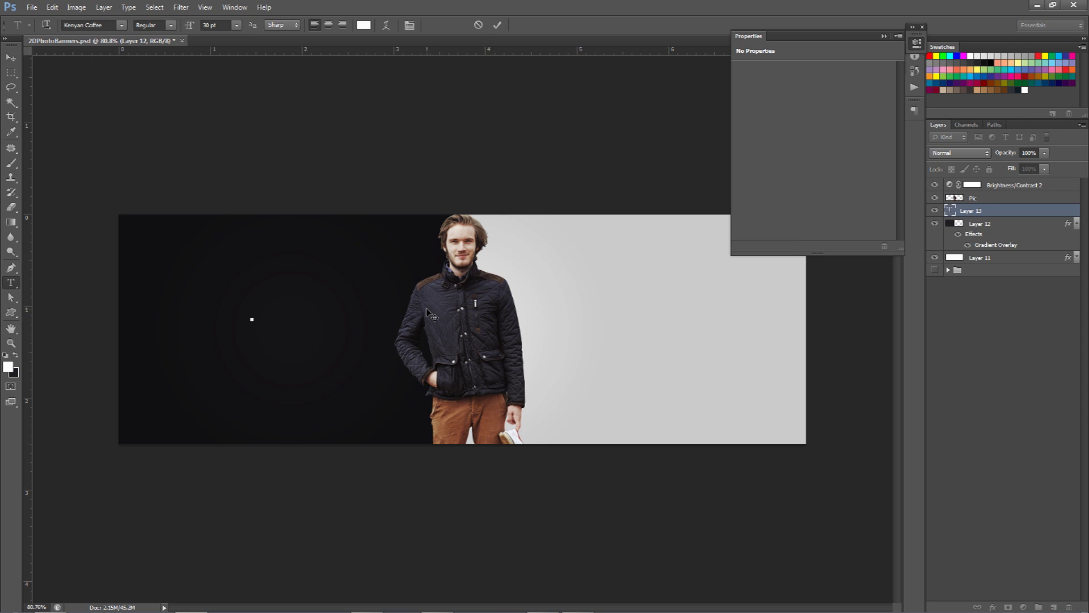
pyautogui.write('p')
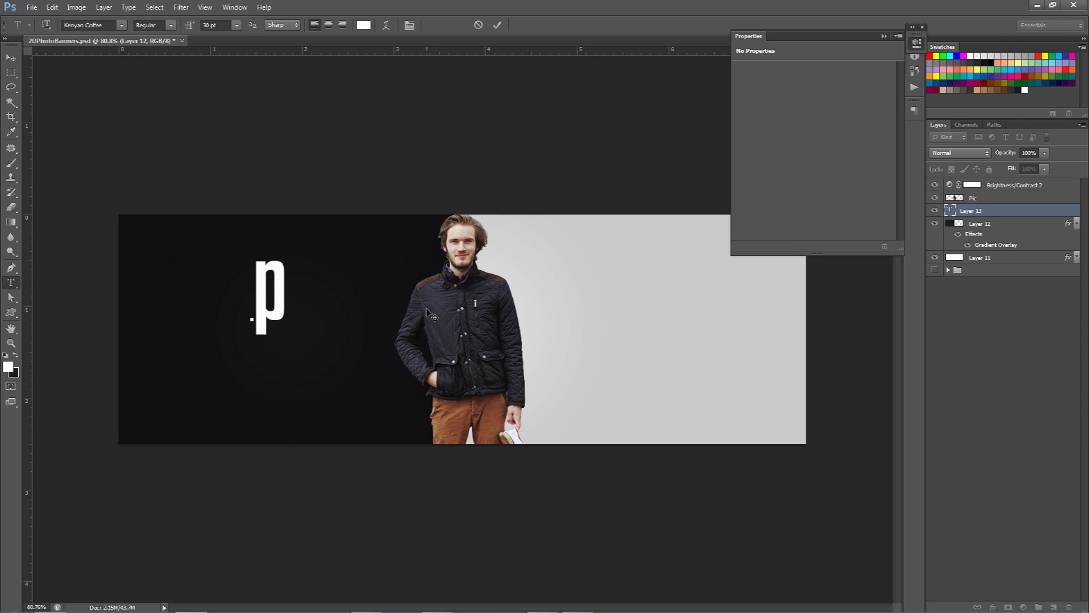
pyautogui.press('BackSpace')
pyautogui.write('PEWDIEP')
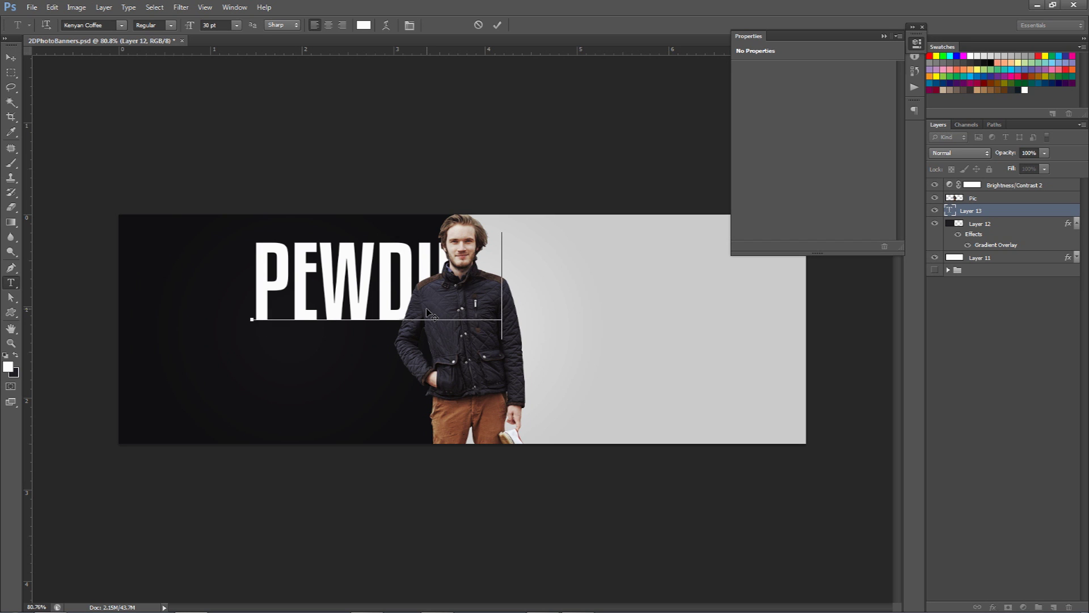
pyautogui.write('IE')
# Reduce the size of the PEWDIEPIE text to 15 pt so it fits beside the man, and commit the text
pyautogui.hotkey('ctrl', 'a')
pyautogui.click(214, 25)
pyautogui.write('26')
pyautogui.press('Return')
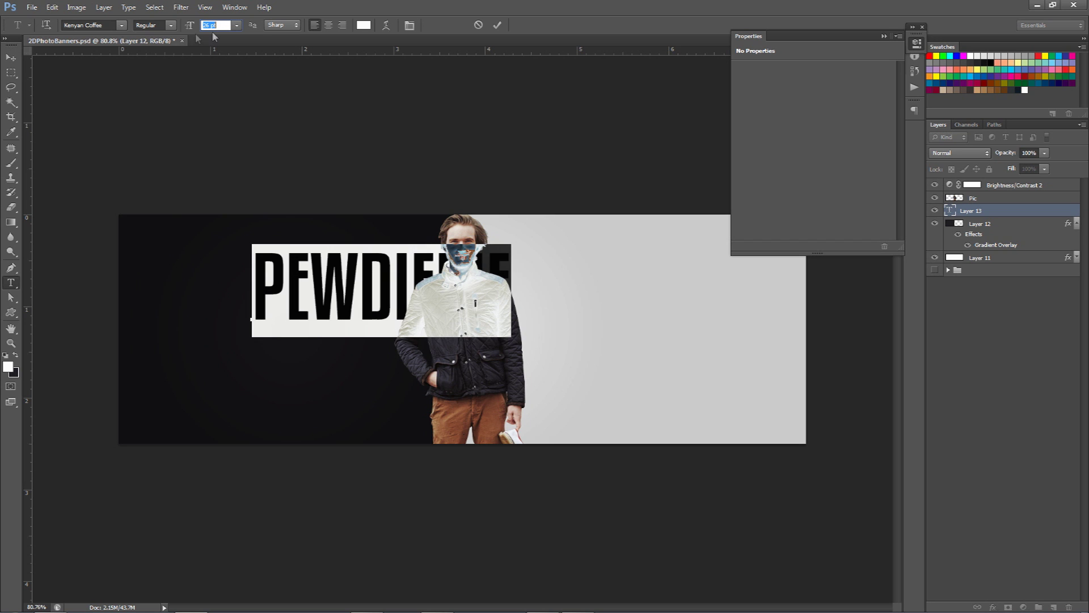
pyautogui.click(107, 25)
pyautogui.click(230, 24)
pyautogui.write('22')
pyautogui.press('Return')
pyautogui.write('19')
pyautogui.press('Return')
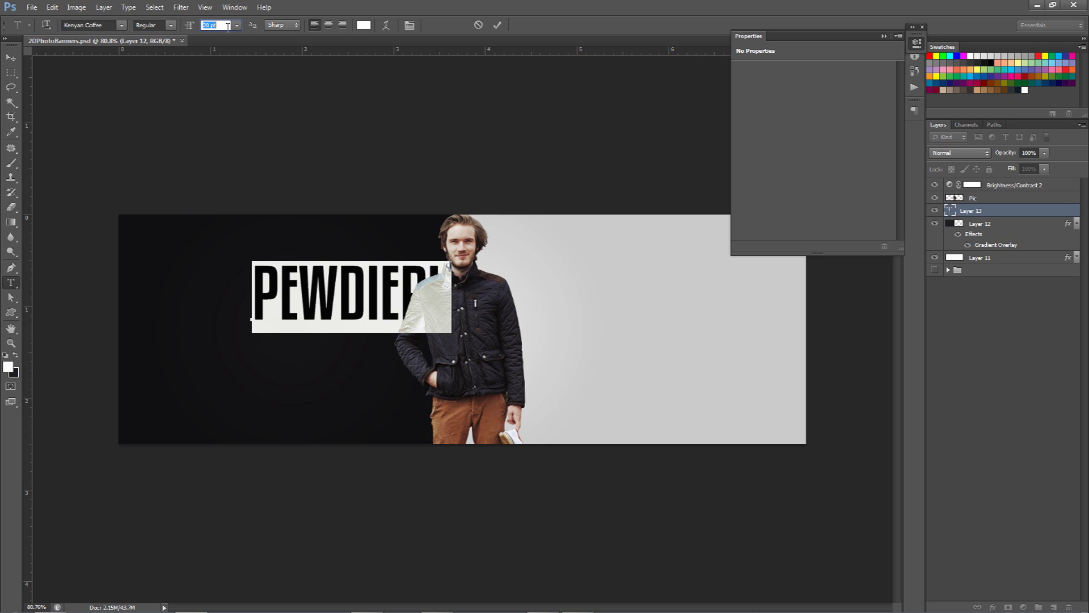
pyautogui.press('Down')
pyautogui.press('Down')
pyautogui.press('Down')
pyautogui.press('Down')
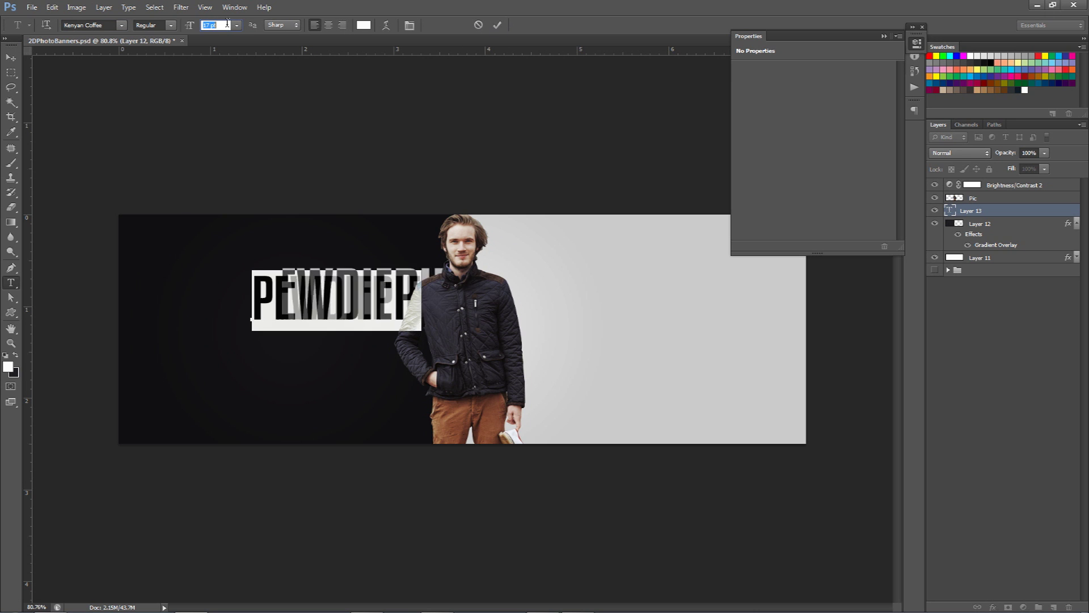
pyautogui.click(497, 25)
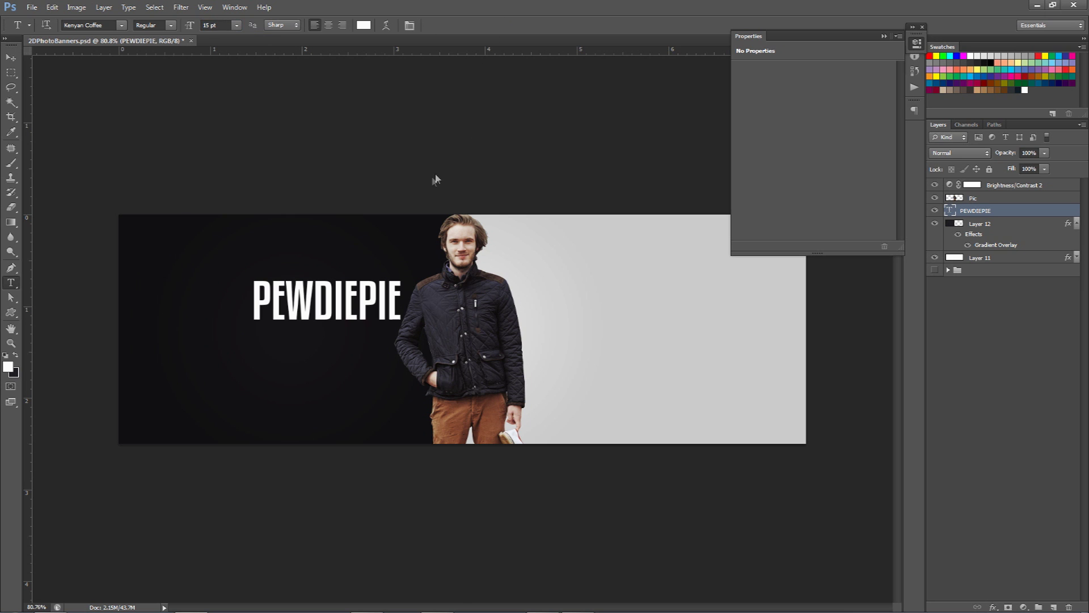
# Move the PEWDIEPIE text to the middle of the dark left half and add a new empty layer above it
pyautogui.press('v')
pyautogui.moveTo(357, 280); pyautogui.dragTo(321, 306)
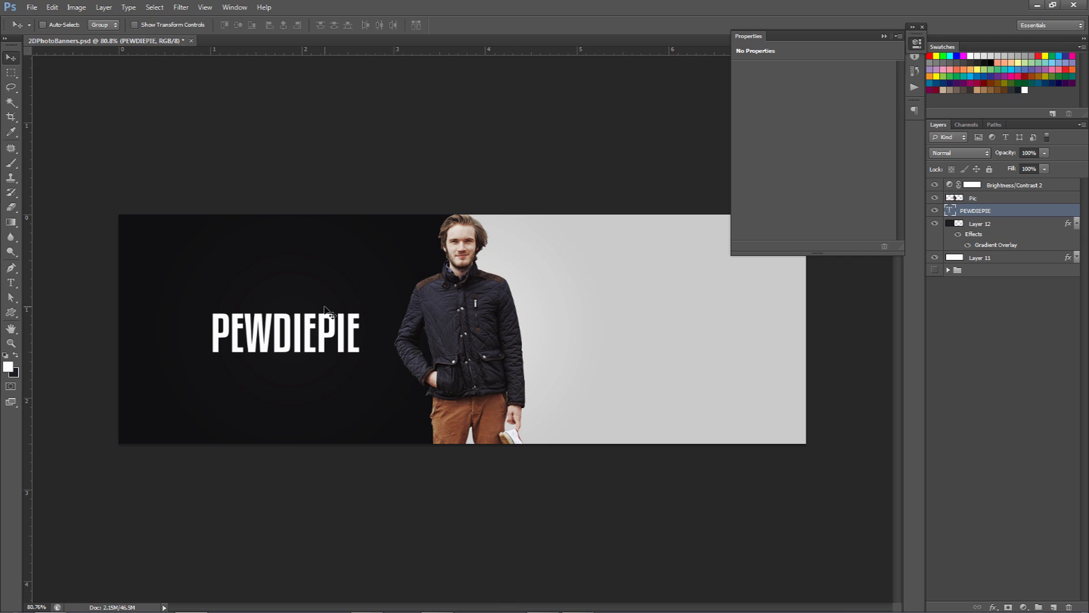
pyautogui.click(1054, 606)
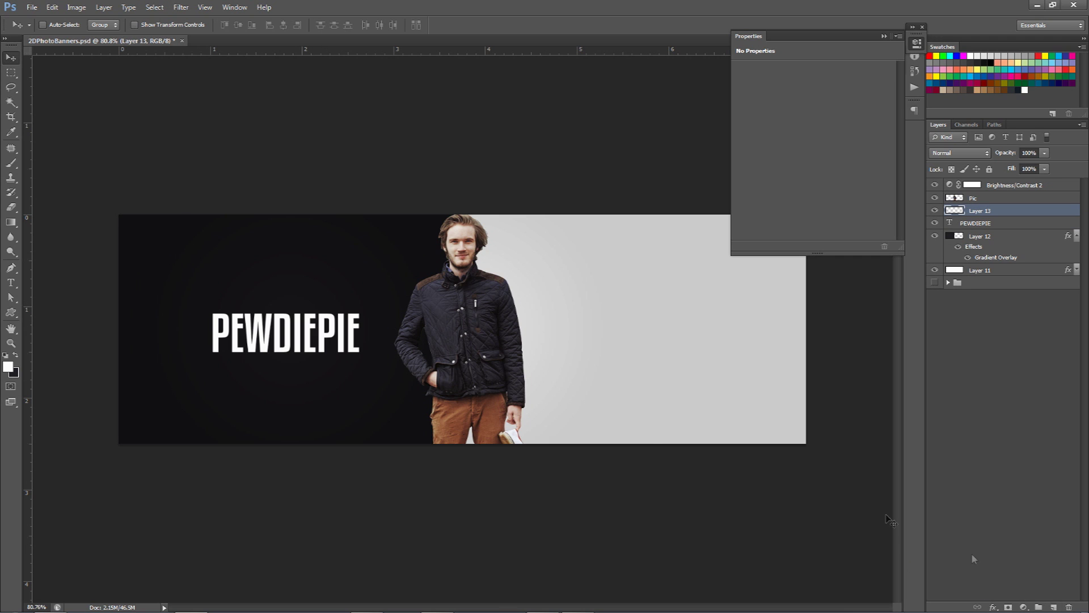
# Draw a white vertical bar about 0.12 cm wide and 0.59 cm high just before the PEWDIEPIE text on Layer 13
pyautogui.press('m')
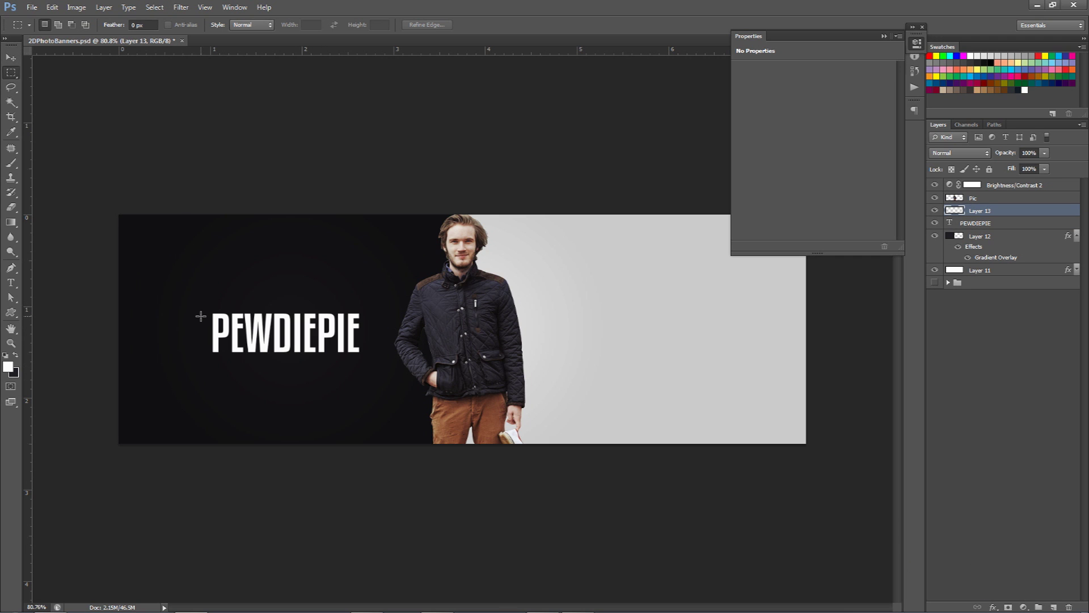
pyautogui.moveTo(197, 313); pyautogui.dragTo(208, 368)
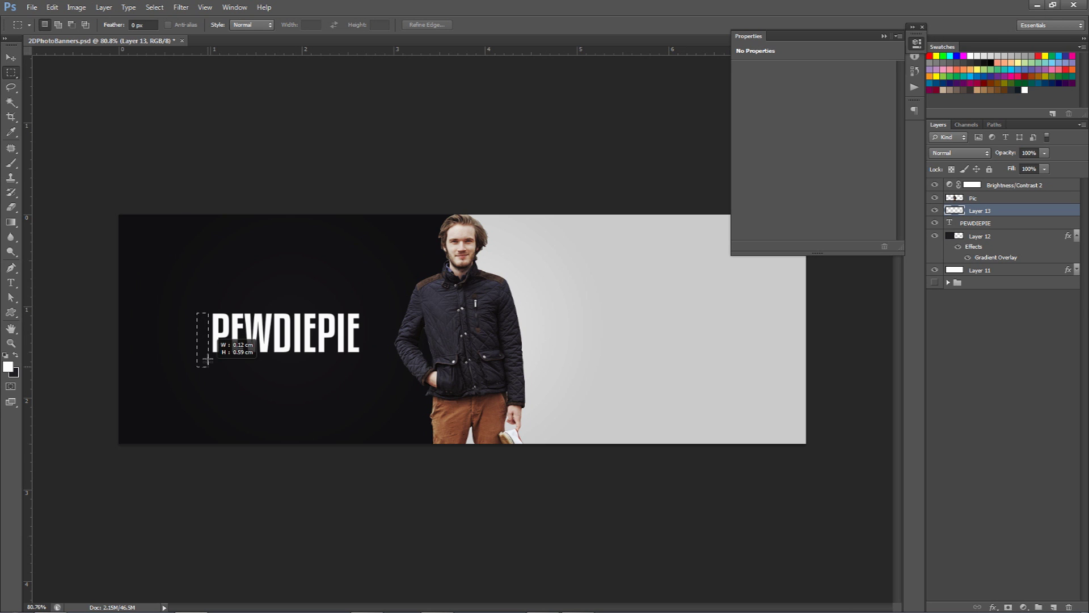
pyautogui.rightClick(207, 345)
pyautogui.click(235, 294)
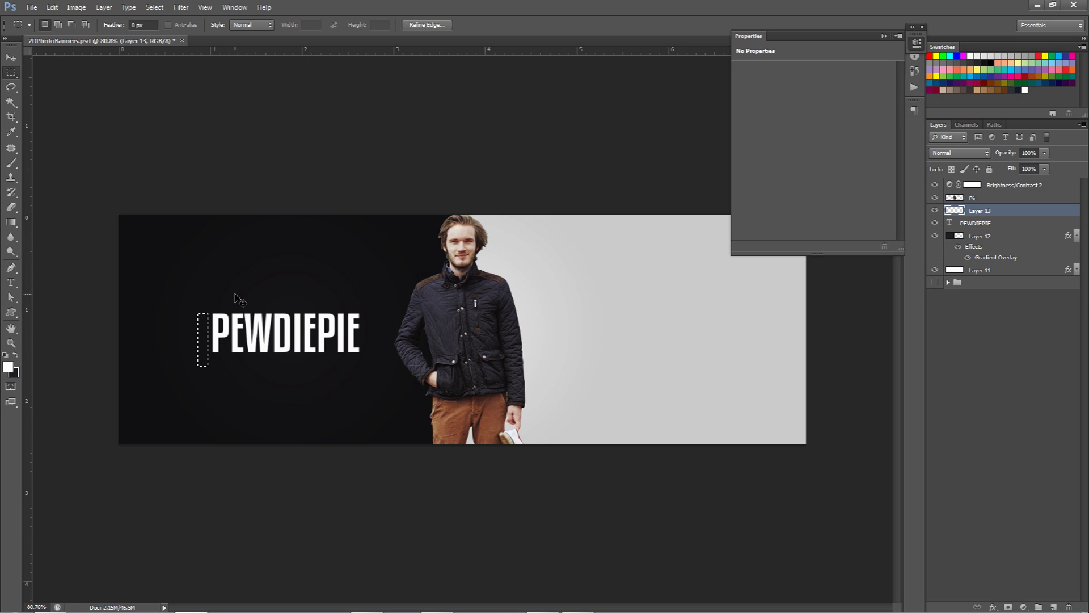
pyautogui.hotkey('alt', 'BackSpace')
pyautogui.hotkey('ctrl', 'd')
pyautogui.press('v')
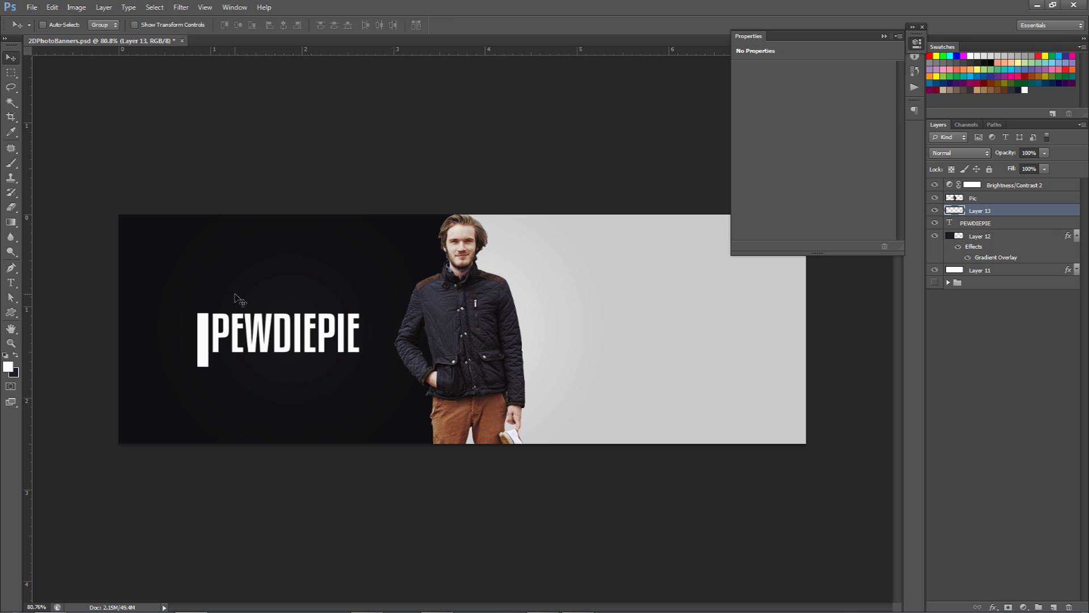
# Cut a thin sliver off the white bar's left edge onto its own layer and nudge it left to leave a narrow gap
pyautogui.press('m')
pyautogui.moveTo(182, 304); pyautogui.dragTo(196, 365)
pyautogui.rightClick(197, 340)
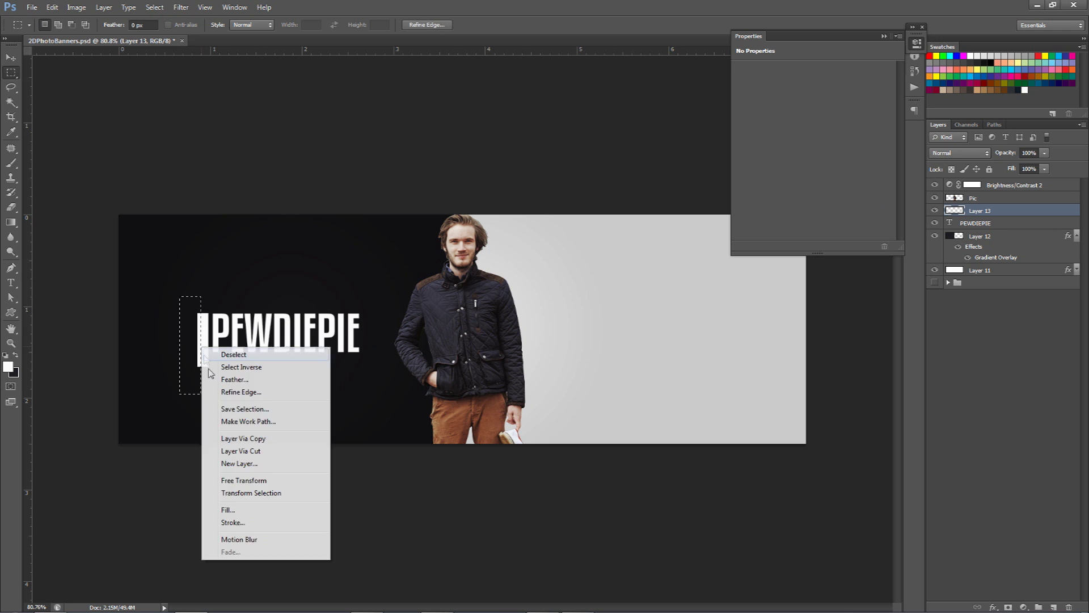
pyautogui.click(249, 450)
pyautogui.press('v')
pyautogui.press('Left')
pyautogui.press('Left')
pyautogui.press('Left')
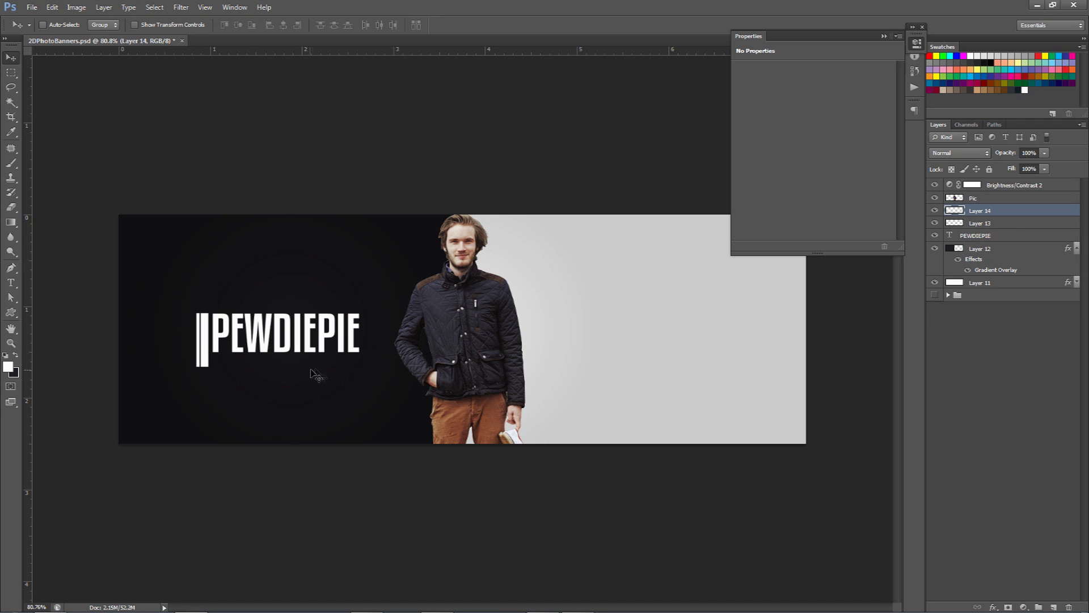
pyautogui.press('Right')
# Add the white tagline text YOUTUBE GAMING COMMENTATOR starting below the PEWDIEPIE title
pyautogui.press('t')
pyautogui.click(268, 374)
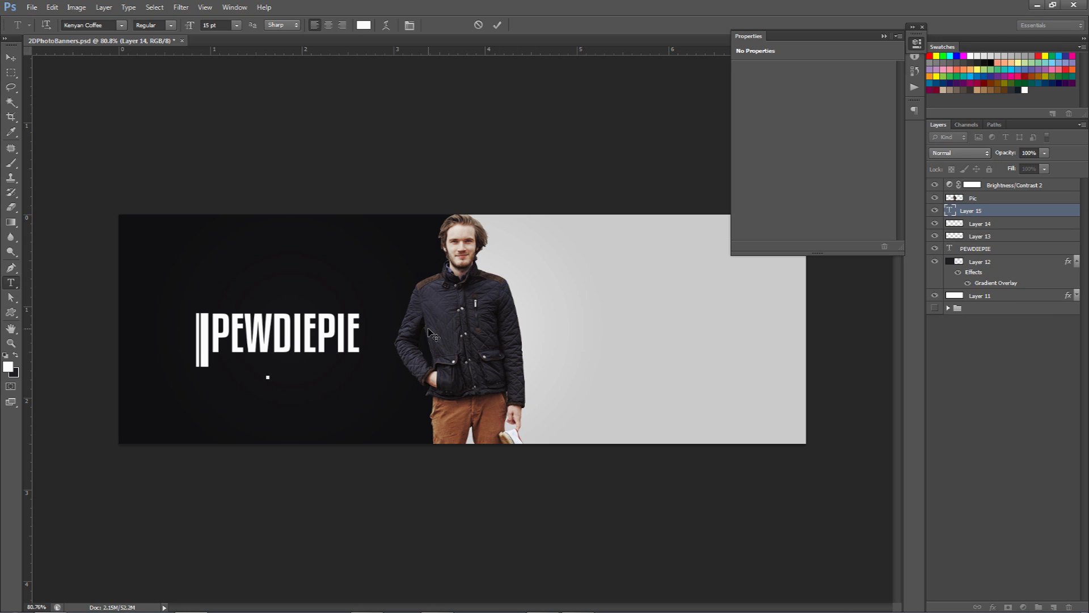
pyautogui.write('YOUTUEB C')
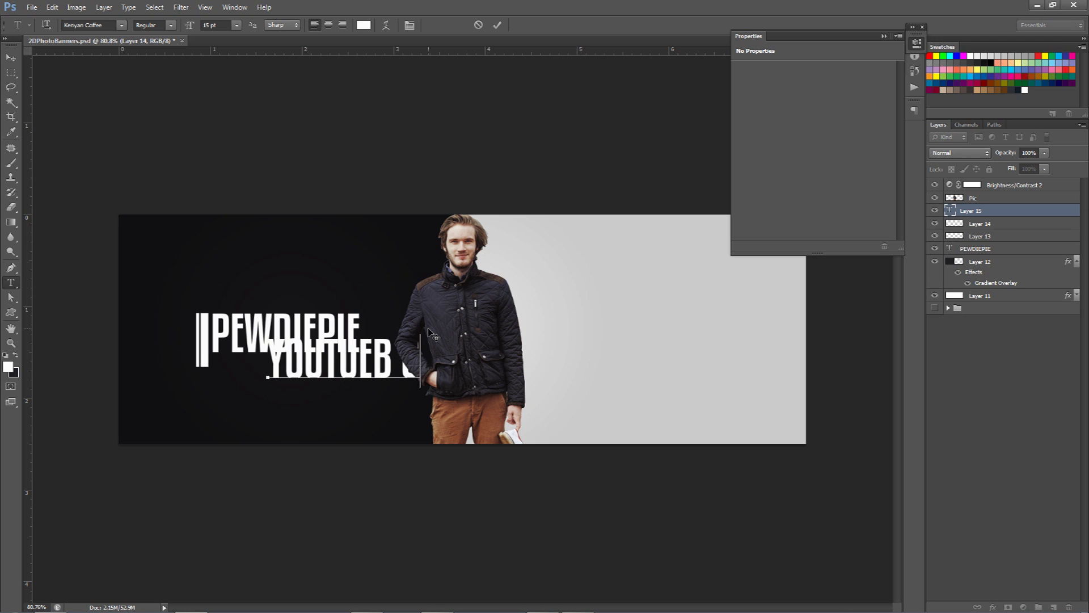
pyautogui.write('UTUBE COMEDY COMMENTATOR')
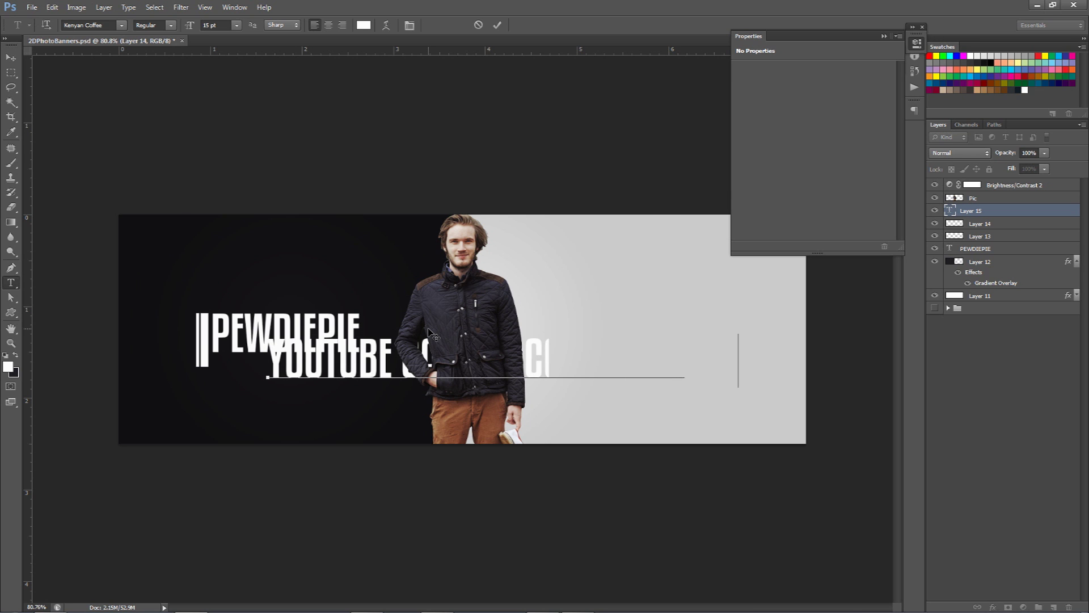
pyautogui.hotkey('ctrl', 'q')
pyautogui.click(558, 234)
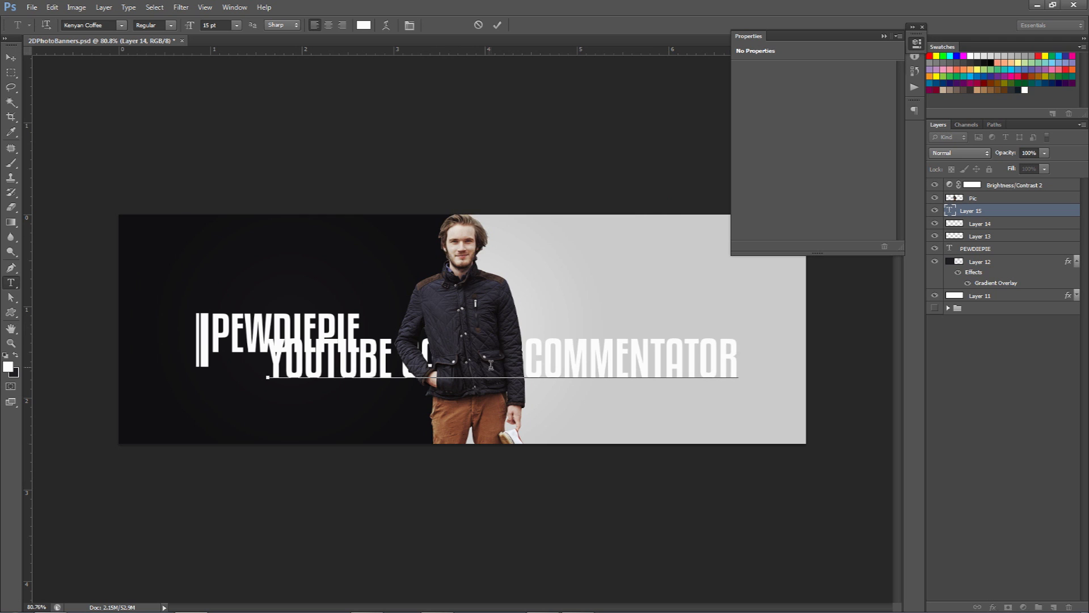
# Reduce the whole tagline's size to 3 pt and change its font to Nexa Bold
pyautogui.hotkey('ctrl', 'a')
pyautogui.click(217, 25)
pyautogui.scroll(-8, 217, 25)
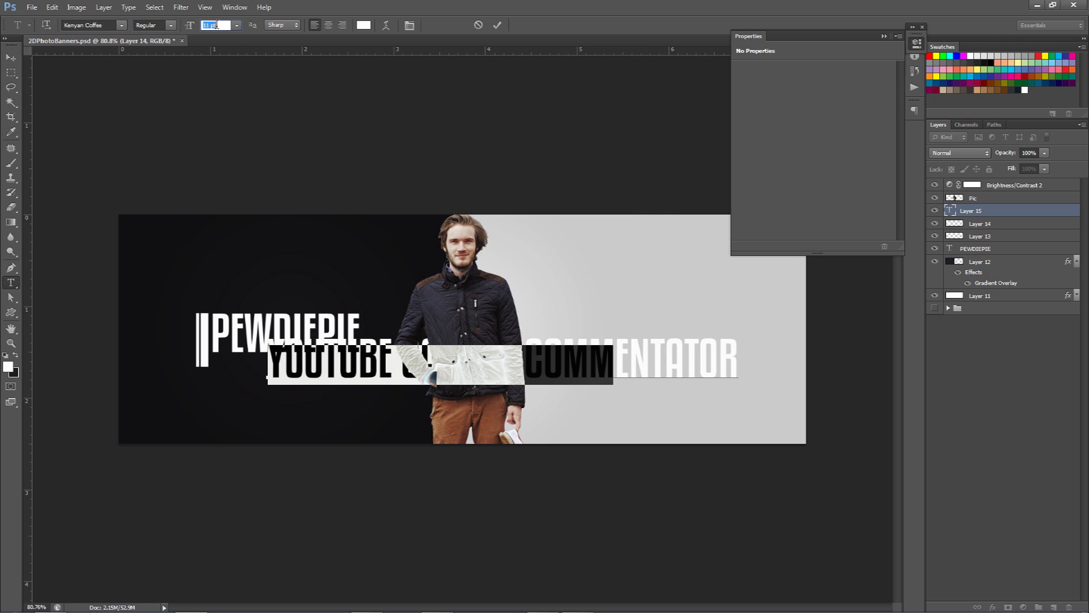
pyautogui.scroll(-4, 216, 25)
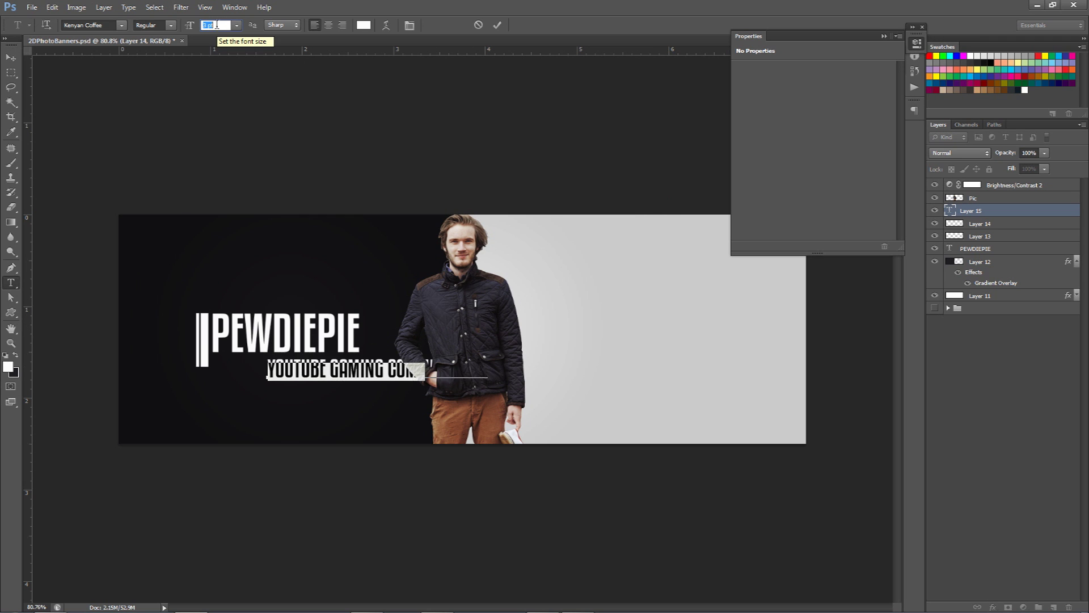
pyautogui.click(109, 24)
pyautogui.write('N')
pyautogui.press('Return')
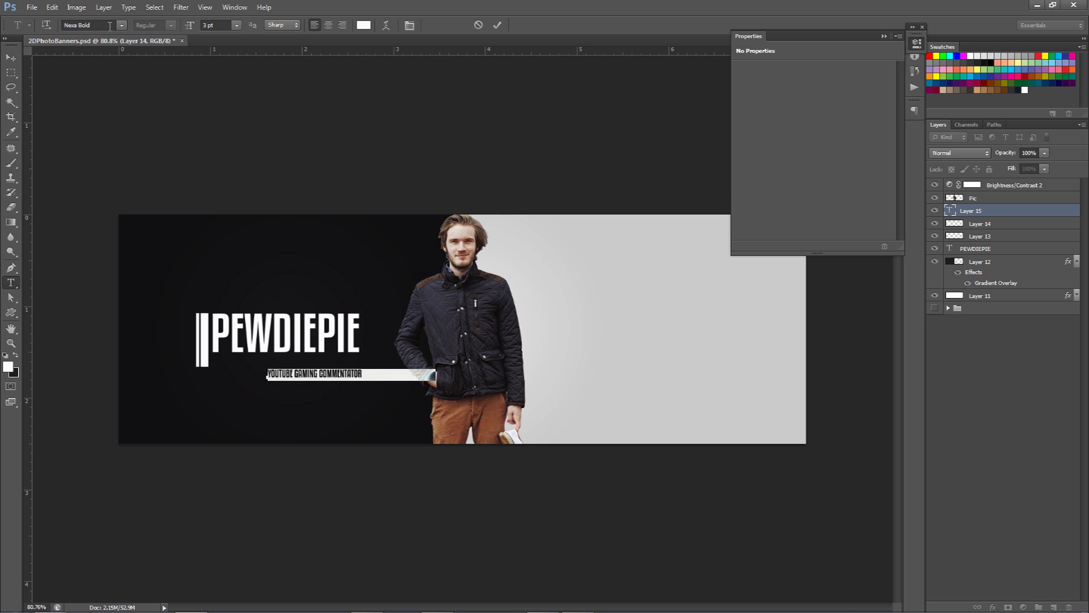
# Shrink the tagline one step further, commit it and place it directly under PEWDIEPIE, beside the vertical bars
pyautogui.click(216, 24)
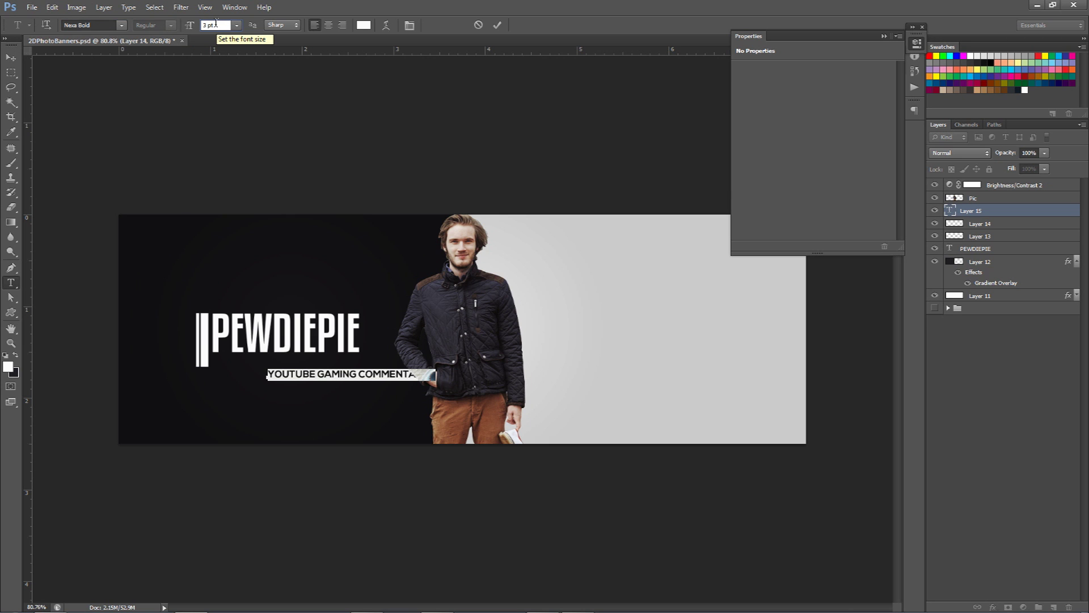
pyautogui.press('Down')
pyautogui.click(497, 25)
pyautogui.press('v')
pyautogui.moveTo(328, 348); pyautogui.dragTo(285, 333)
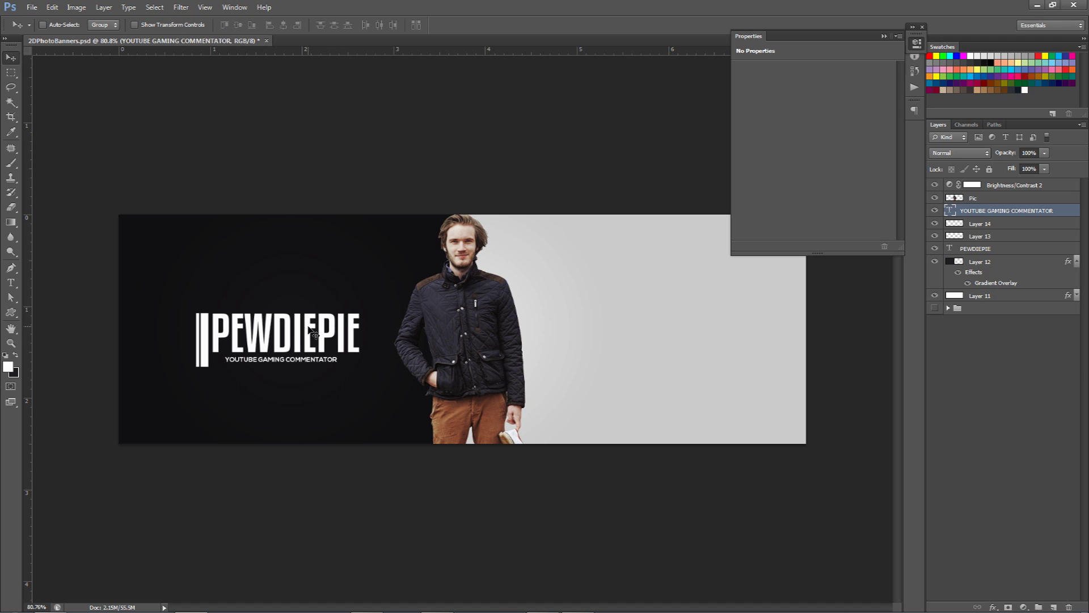
pyautogui.press('Right')
# Add a new layer above Layer 12 and fill a full-width horizontal band behind the title with white
pyautogui.click(989, 263)
pyautogui.click(1053, 606)
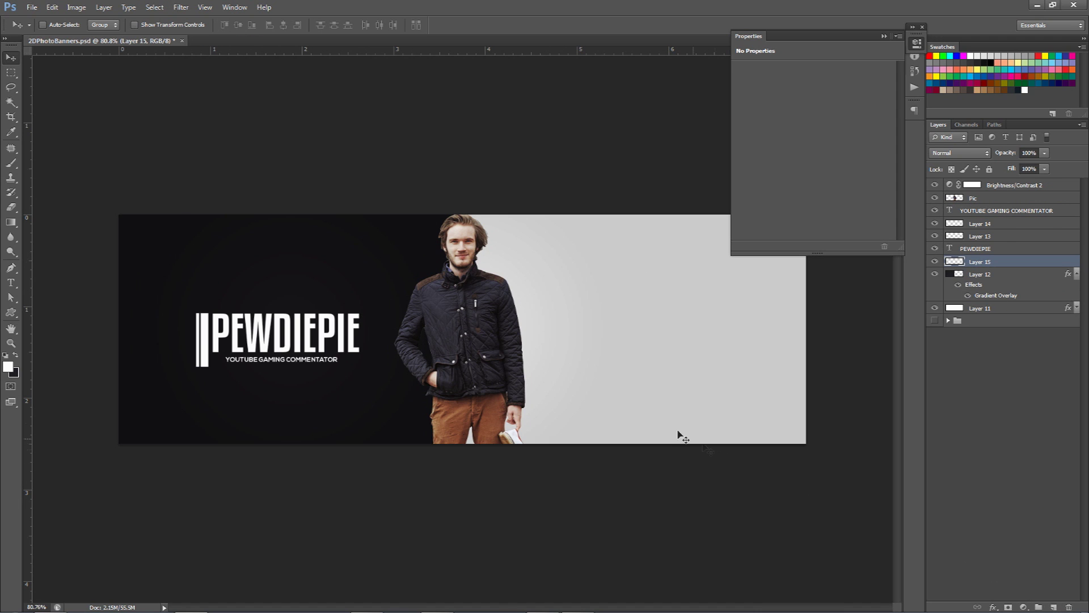
pyautogui.press('m')
pyautogui.click(882, 36)
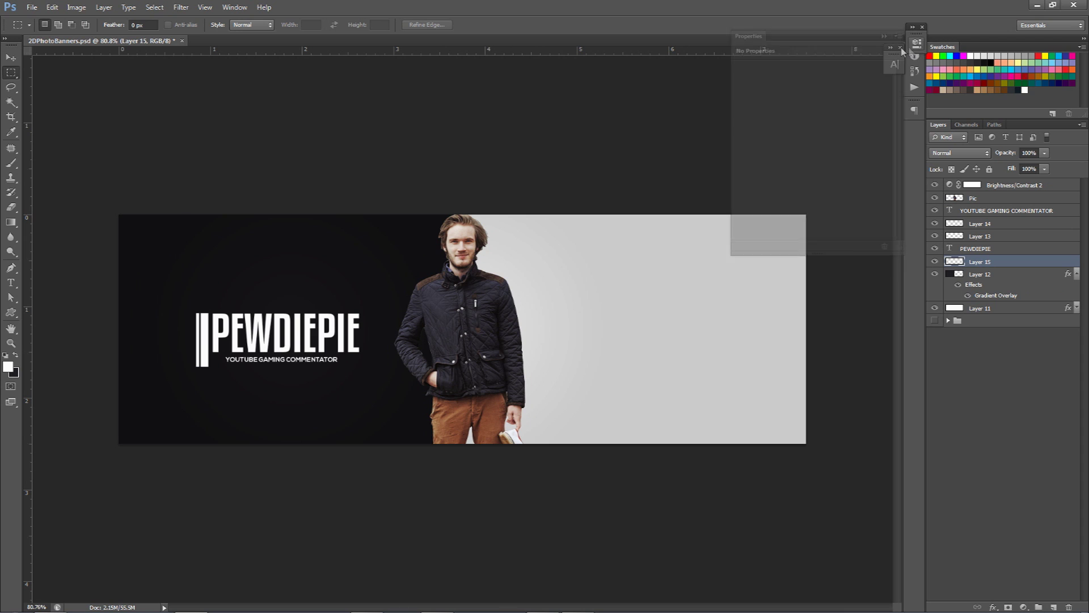
pyautogui.rightClick(16, 75)
pyautogui.click(50, 75)
pyautogui.moveTo(111, 299); pyautogui.dragTo(905, 371)
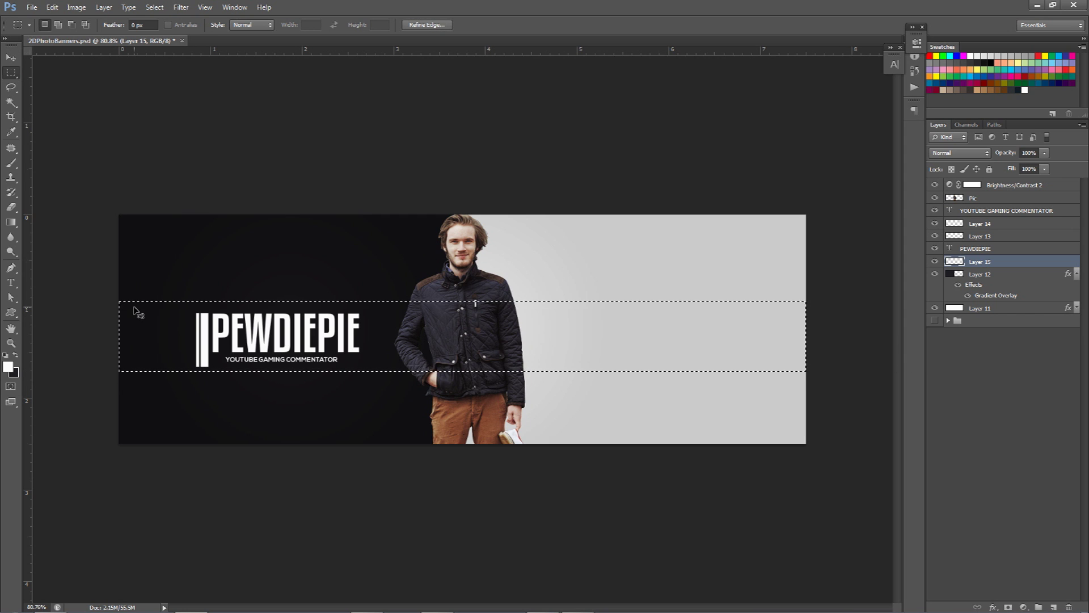
pyautogui.hotkey('ctrl', 'BackSpace')
pyautogui.hotkey('ctrl', 'z')
pyautogui.hotkey('alt', 'BackSpace')
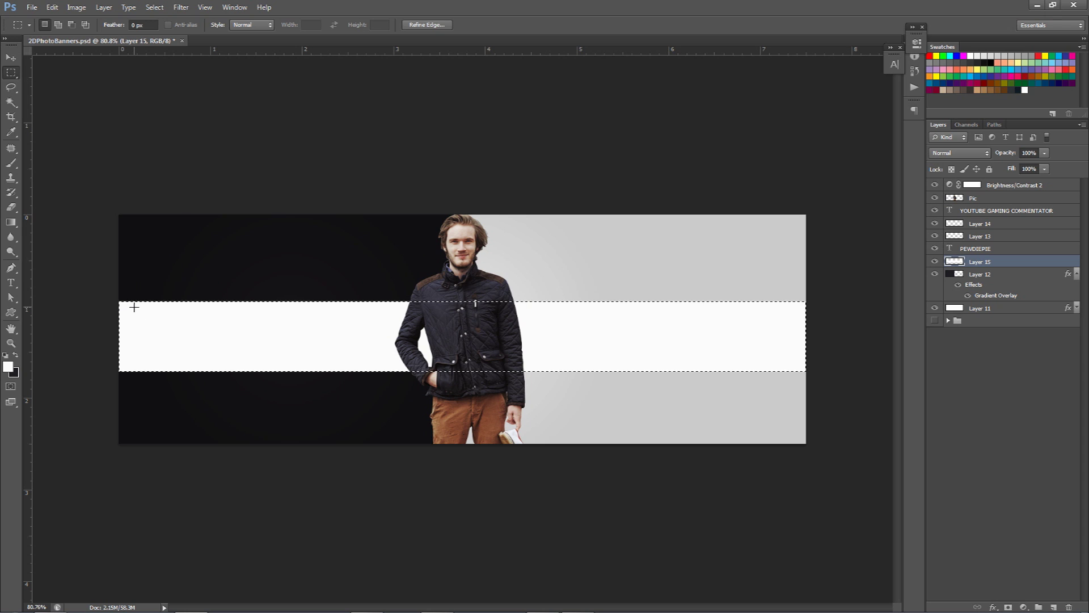
pyautogui.hotkey('ctrl', 'd')
pyautogui.press('v')
# Set the white band's blend mode to Overlay and rotate it into a diagonal stripe across the banner's dark half
pyautogui.click(959, 152)
pyautogui.click(965, 287)
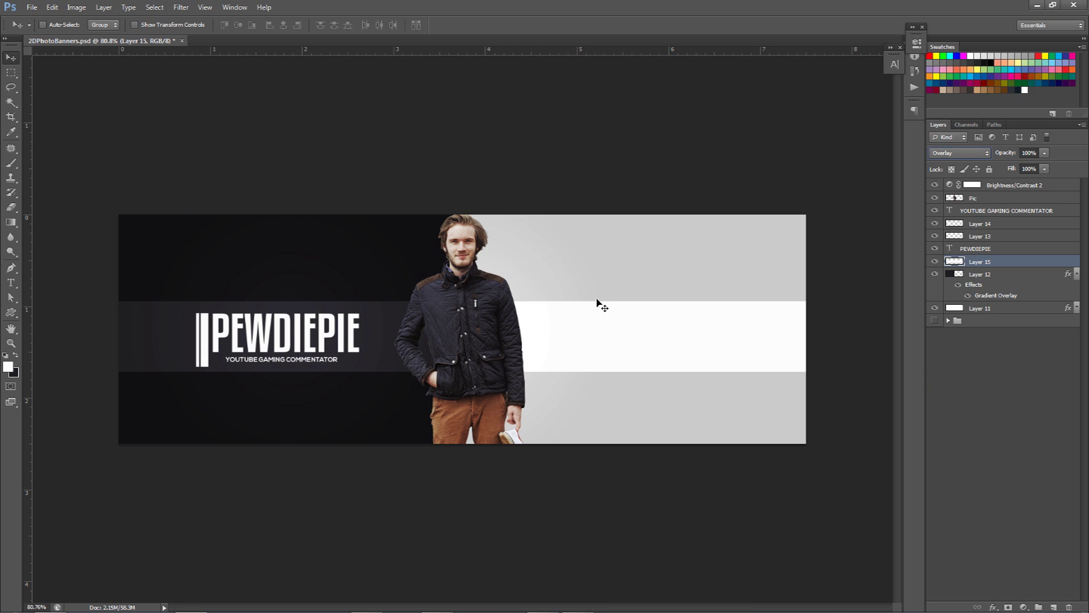
pyautogui.hotkey('ctrl', 't')
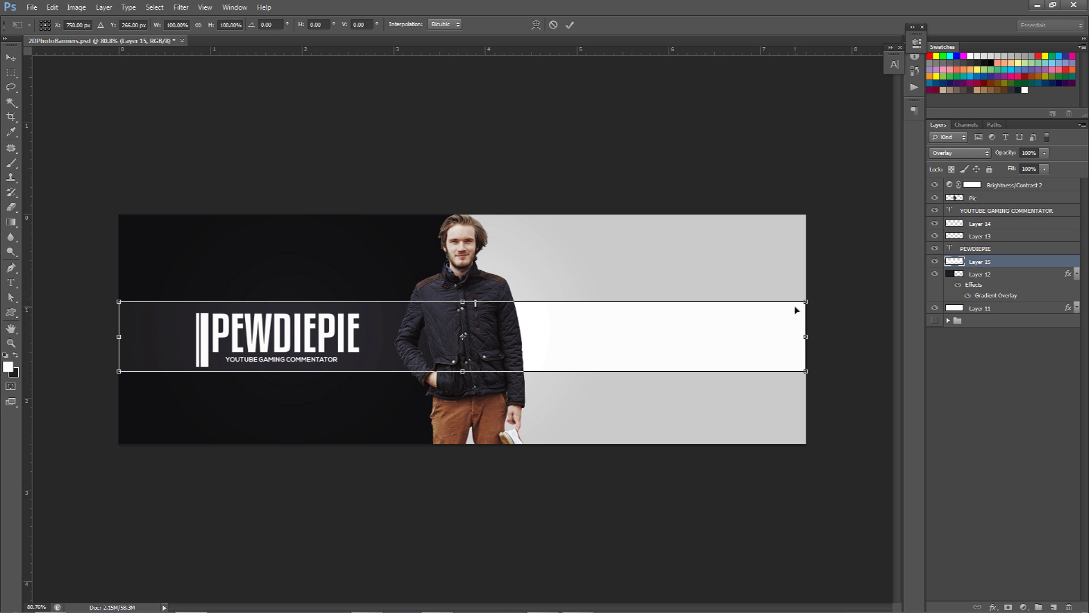
pyautogui.moveTo(793, 300); pyautogui.dragTo(387, 462)
pyautogui.hotkey('ctrl', 'z')
pyautogui.press('Return')
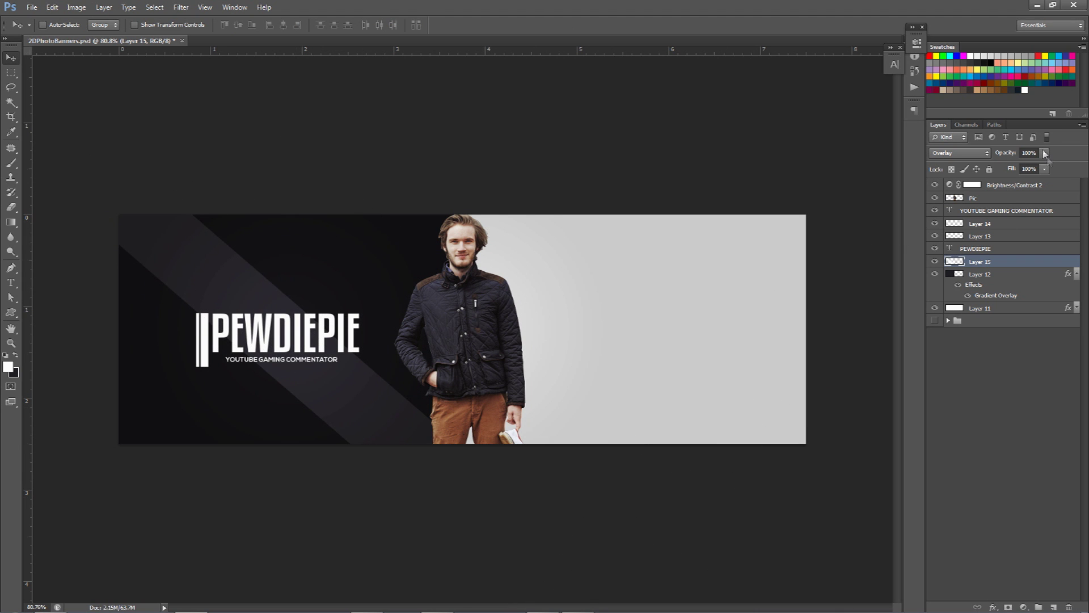
# Lower the diagonal stripe's opacity to 25% and shift the stripe slightly to the right
pyautogui.click(1045, 153)
pyautogui.moveTo(1025, 165); pyautogui.dragTo(1000, 165)
pyautogui.click(593, 294)
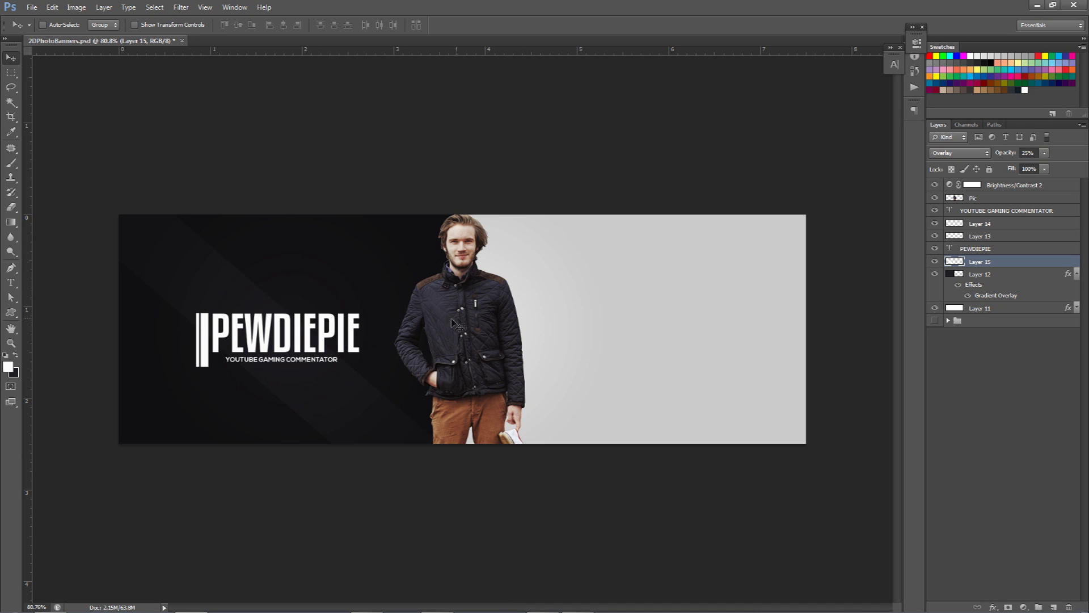
pyautogui.hotkey('ctrl', ';')
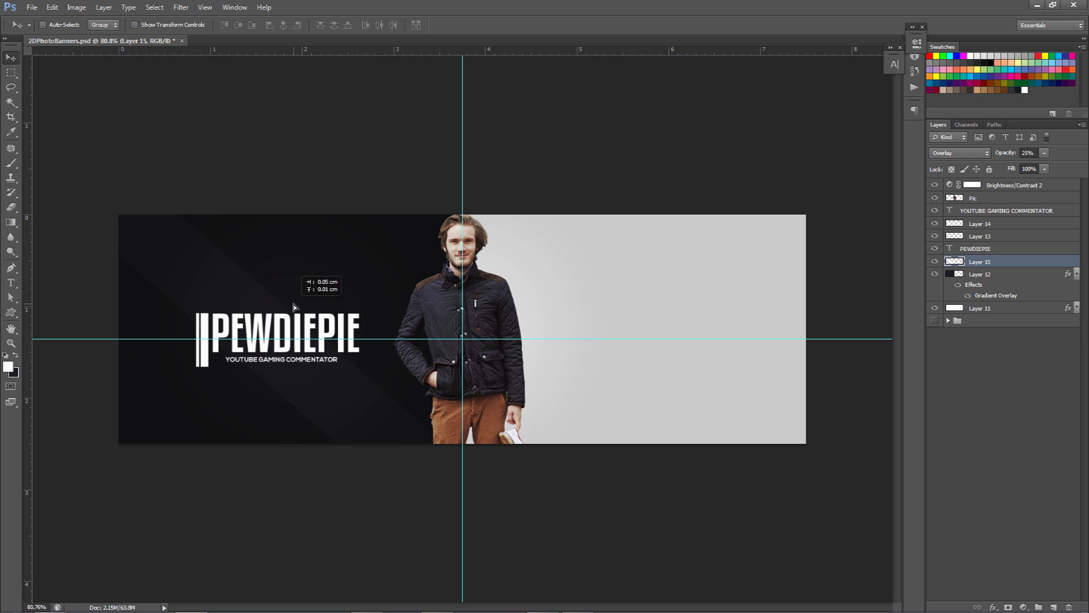
pyautogui.hotkey('ctrl', ';')
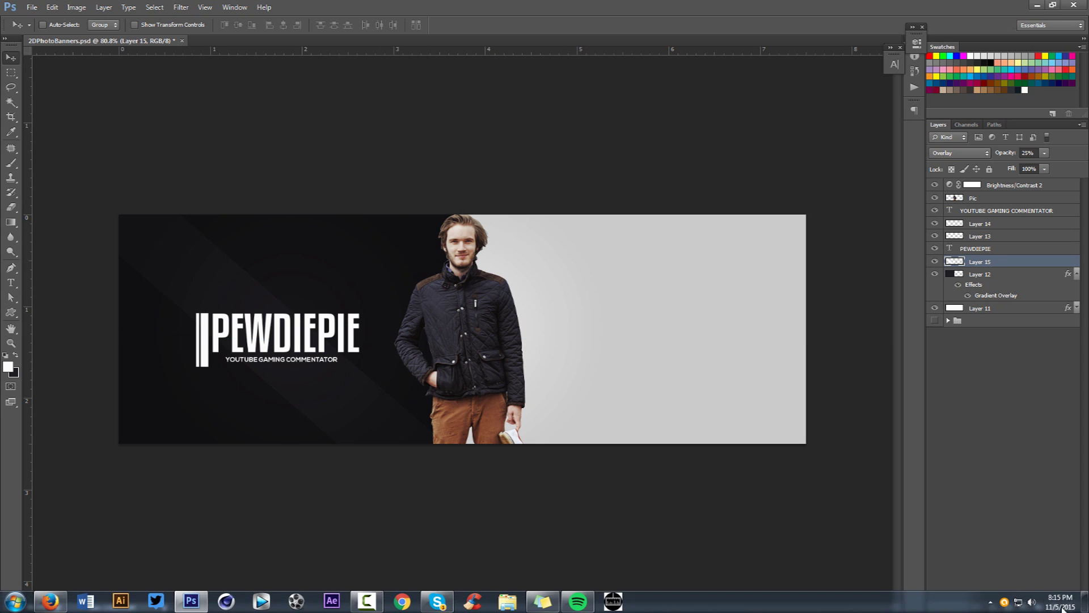
# Add a new layer above the stripe, fill it with the dark background colour and set its Fill to 0%
pyautogui.click(1056, 606)
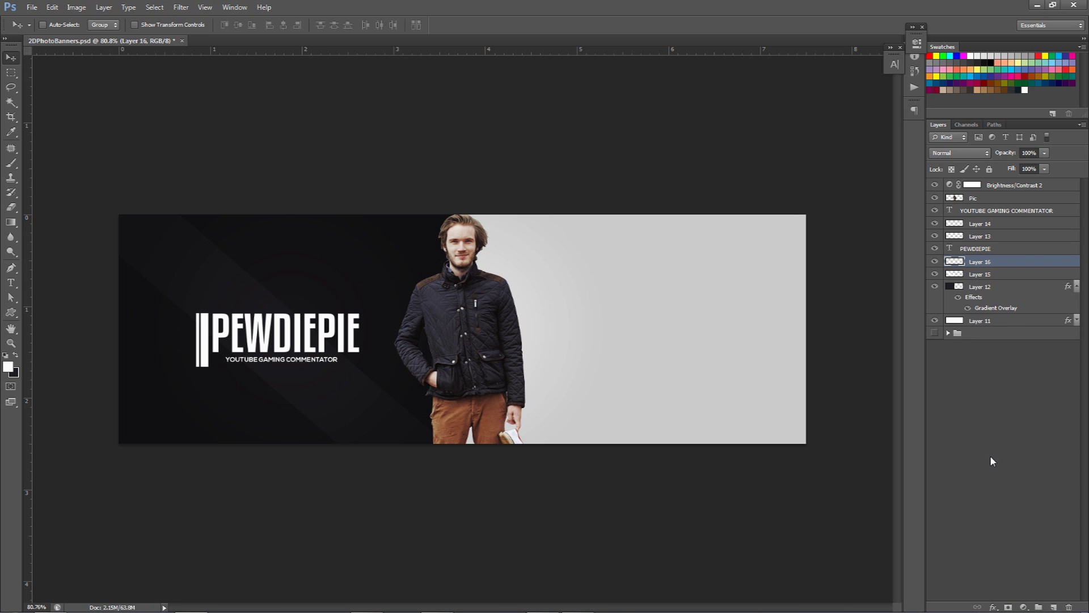
pyautogui.hotkey('ctrl', 'BackSpace')
pyautogui.click(1045, 169)
pyautogui.moveTo(1044, 182); pyautogui.dragTo(983, 183)
# Apply a Pattern Overlay to Layer 16 with 24% opacity and a reduced pattern scale
pyautogui.doubleClick(1026, 258)
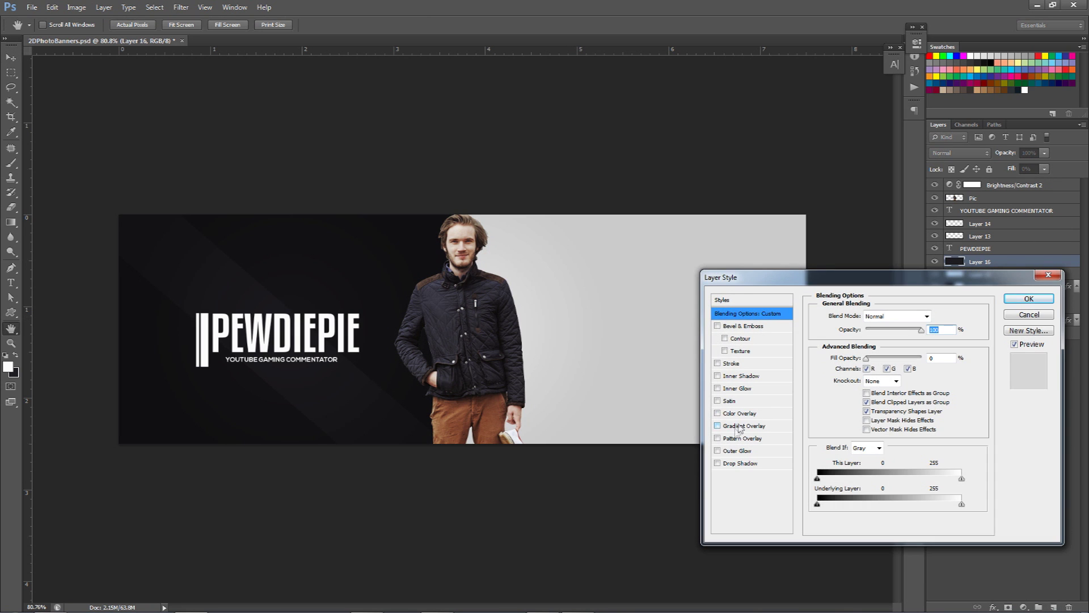
pyautogui.click(737, 437)
pyautogui.click(871, 366)
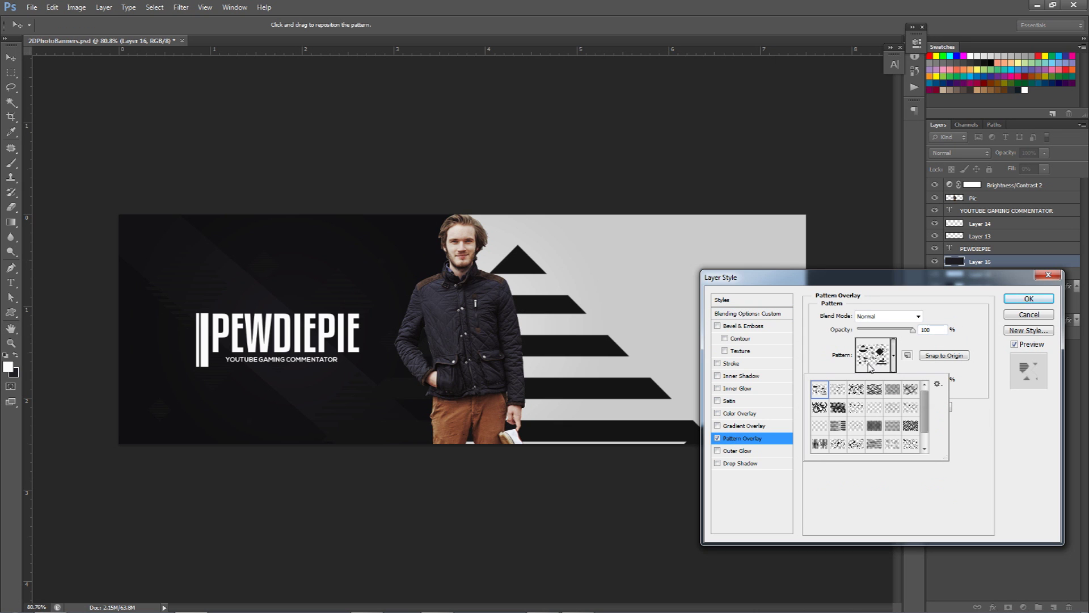
pyautogui.click(871, 330)
pyautogui.moveTo(872, 380); pyautogui.dragTo(868, 380)
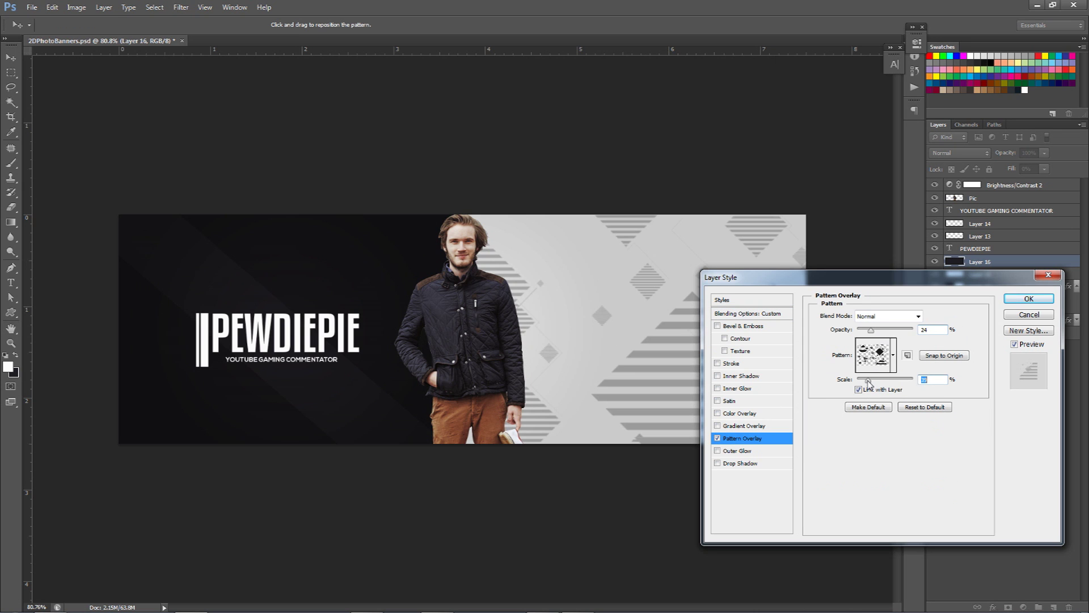
pyautogui.click(873, 380)
# Try out a range of different patterns for Layer 16's Pattern Overlay
pyautogui.click(876, 360)
pyautogui.click(838, 407)
pyautogui.click(851, 408)
pyautogui.click(874, 425)
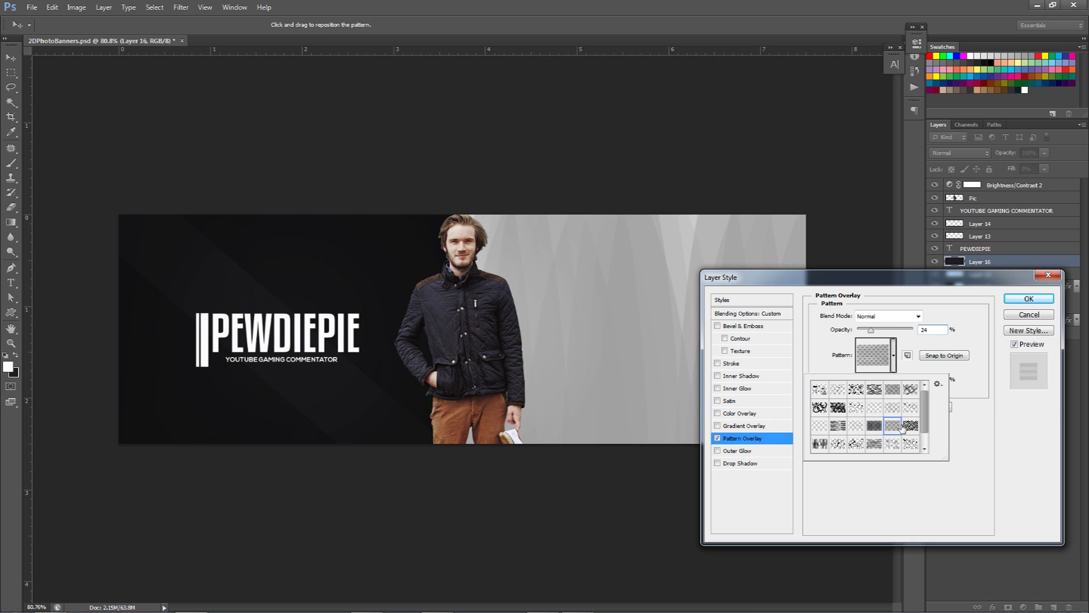
pyautogui.click(874, 444)
pyautogui.click(856, 444)
pyautogui.click(838, 444)
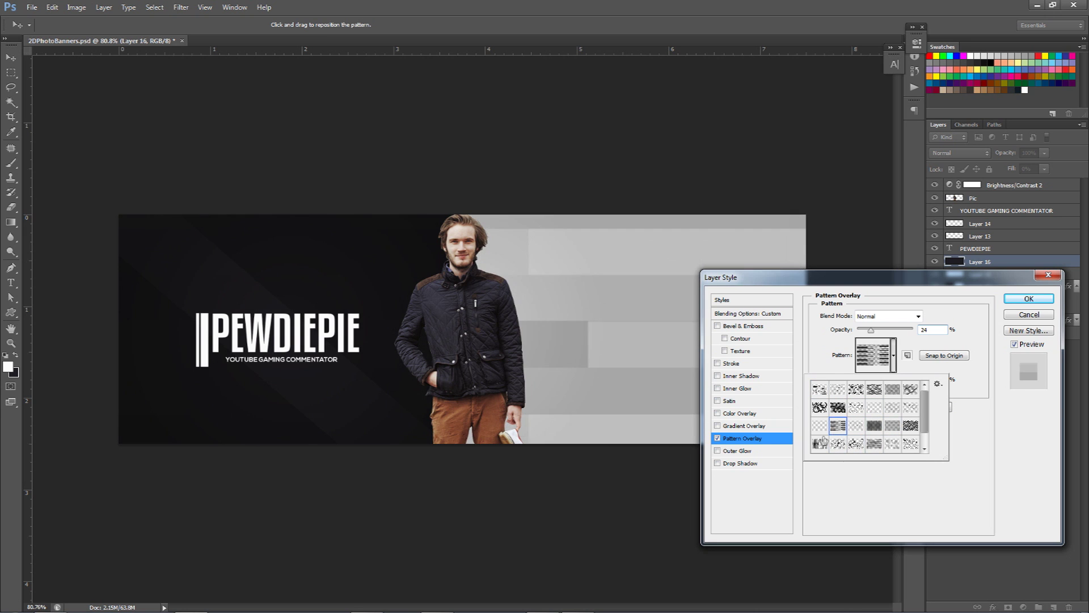
pyautogui.click(817, 441)
pyautogui.click(818, 428)
pyautogui.scroll(-2, 857, 430)
pyautogui.click(838, 444)
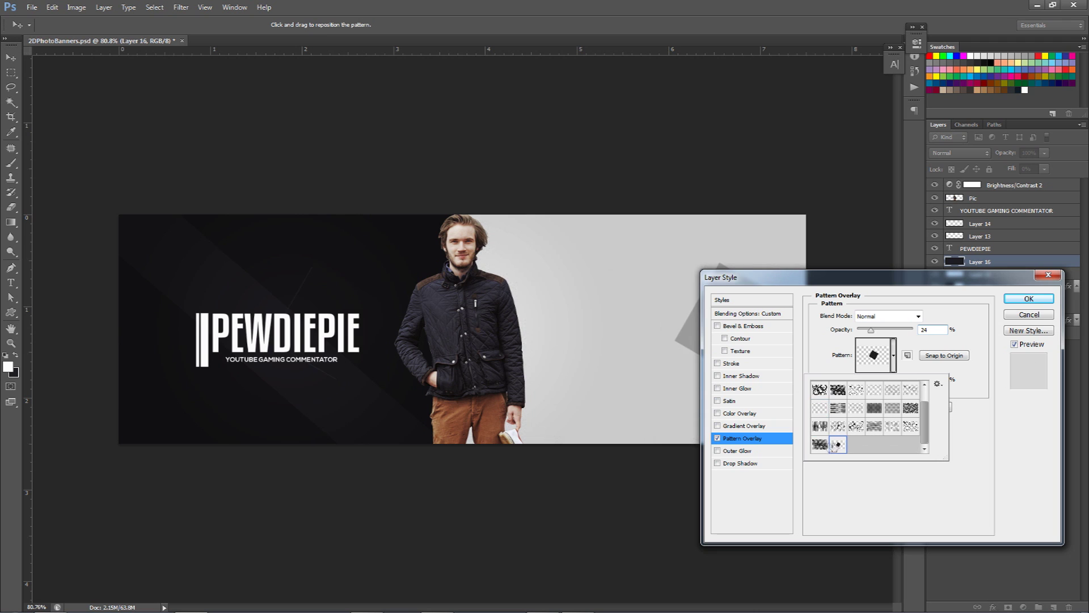
pyautogui.click(821, 445)
pyautogui.click(876, 429)
pyautogui.doubleClick(898, 429)
pyautogui.click(894, 370)
pyautogui.click(909, 428)
# Apply the scattered squares pattern to Layer 16 at 85% scale and 100% opacity, repositioned over the light half
pyautogui.scroll(1, 903, 428)
pyautogui.click(854, 410)
pyautogui.click(838, 280)
pyautogui.moveTo(877, 382); pyautogui.dragTo(881, 382)
pyautogui.moveTo(639, 356); pyautogui.dragTo(615, 289)
pyautogui.click(897, 331)
pyautogui.moveTo(897, 333); pyautogui.dragTo(950, 334)
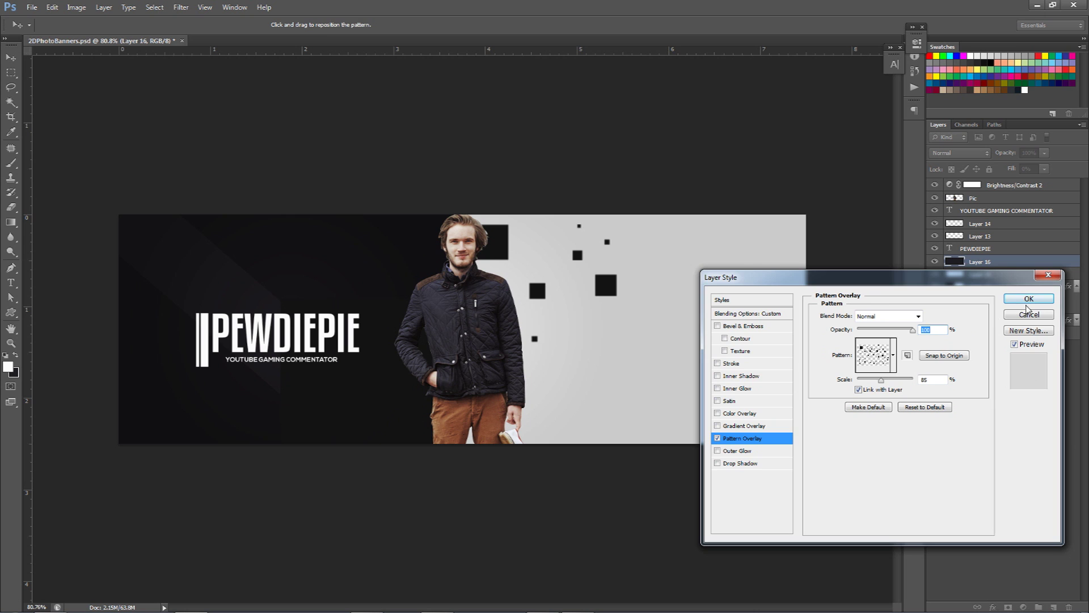
pyautogui.click(1028, 298)
# Rasterize Layer 16's layer style and move the squares down and right, clear of the man's head
pyautogui.moveTo(682, 347); pyautogui.dragTo(688, 343)
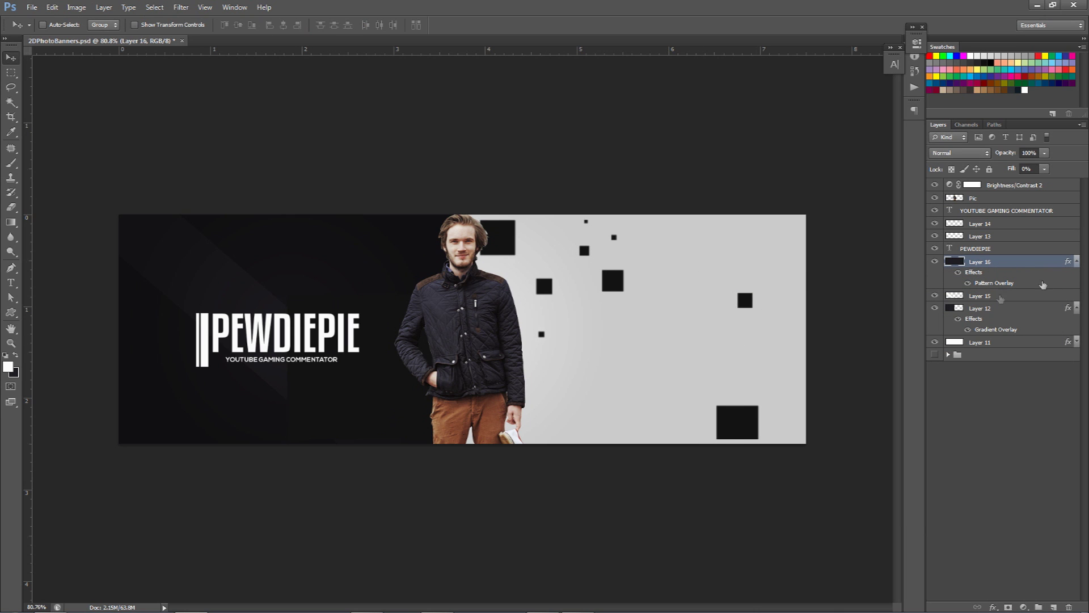
pyautogui.rightClick(1023, 269)
pyautogui.click(1025, 315)
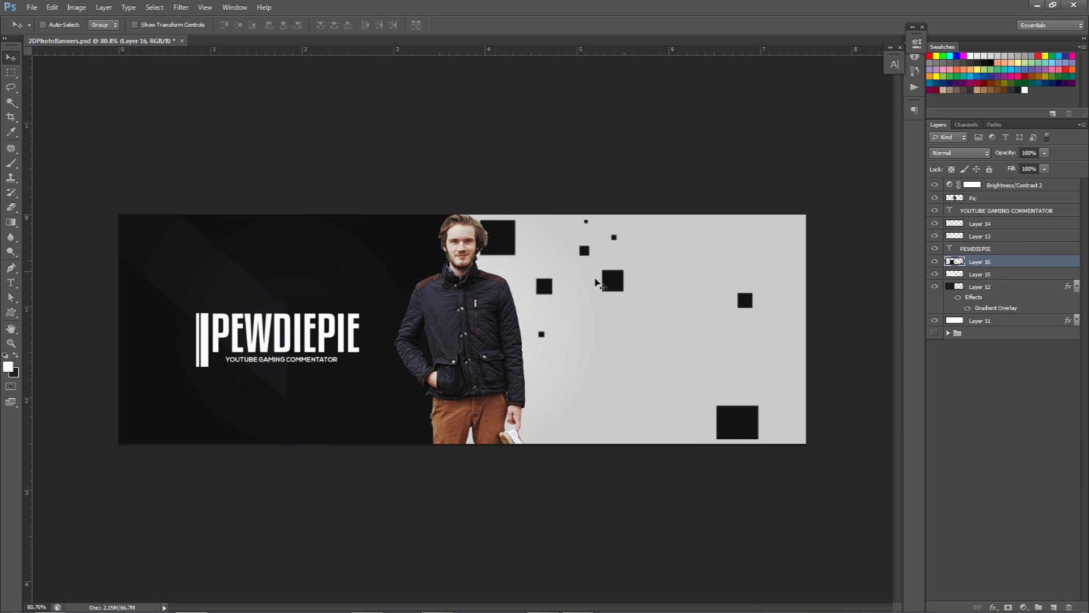
pyautogui.moveTo(629, 278); pyautogui.dragTo(655, 329)
pyautogui.moveTo(620, 309); pyautogui.dragTo(601, 303)
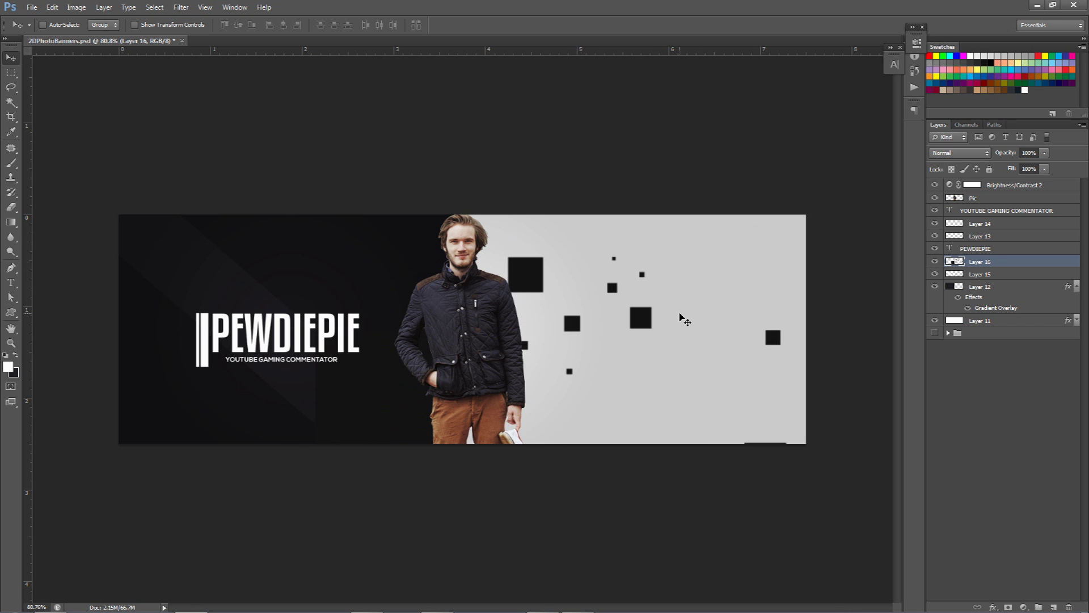
# Set Layer 16's squares pattern to 100% scale, repositioned over the light half, and place the layer beneath Layer 12
pyautogui.moveTo(680, 314); pyautogui.dragTo(681, 295)
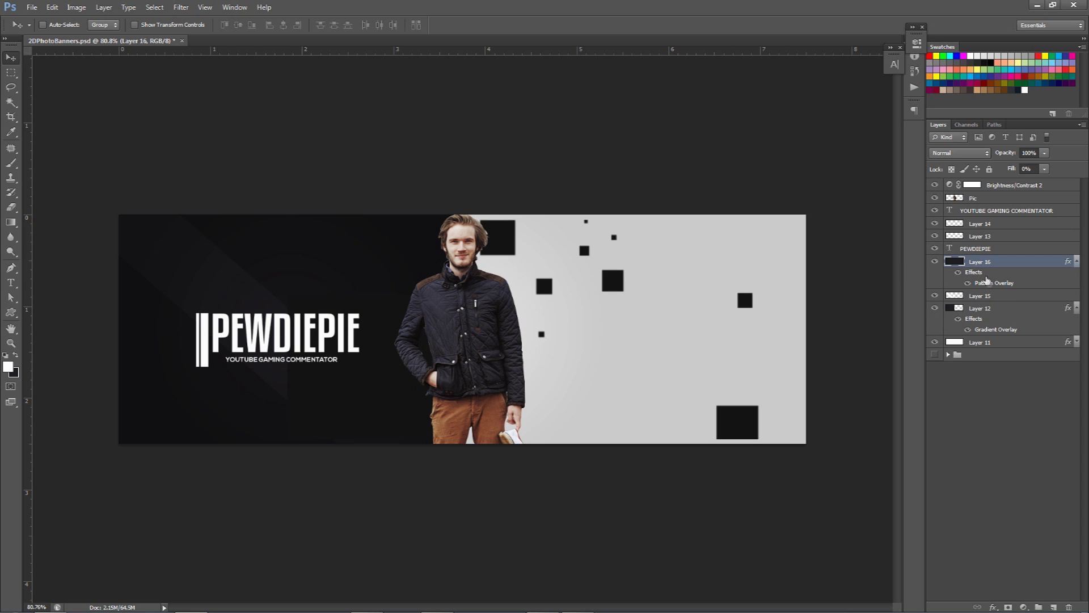
pyautogui.doubleClick(987, 279)
pyautogui.click(879, 378)
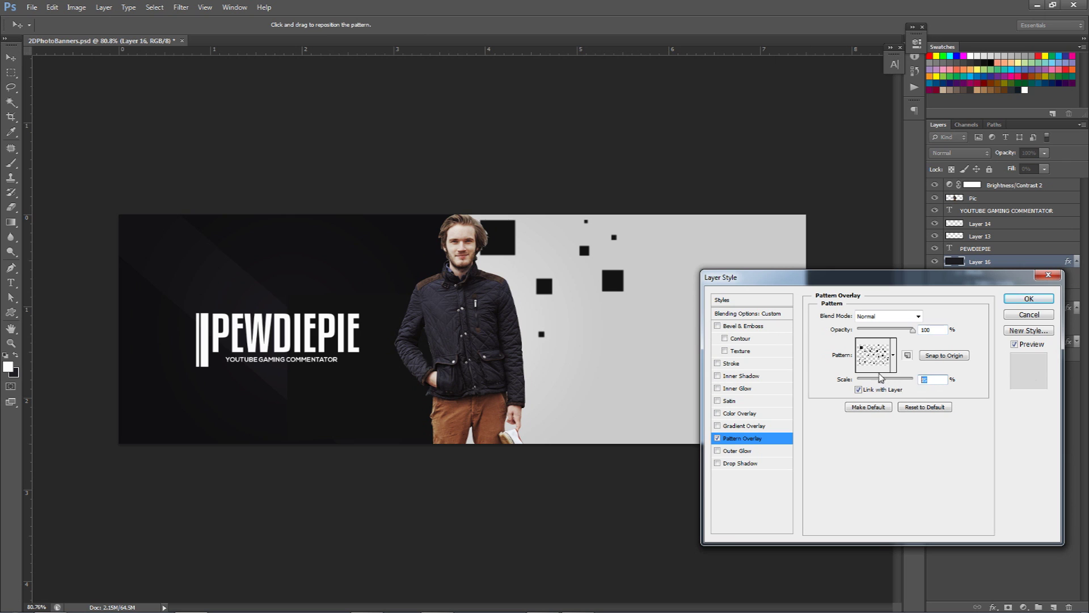
pyautogui.write('100')
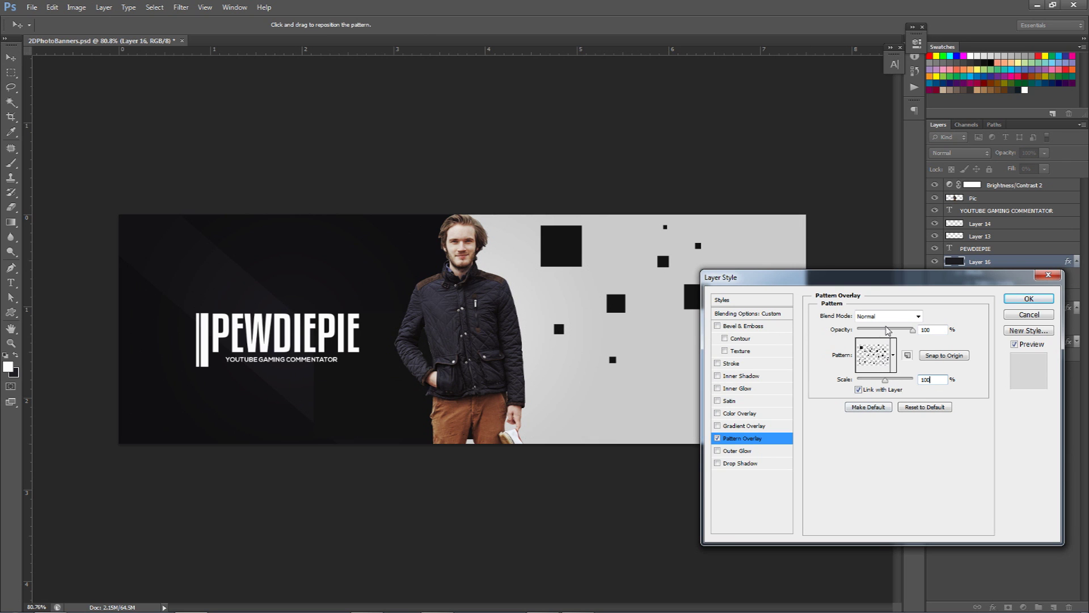
pyautogui.moveTo(657, 318); pyautogui.dragTo(648, 352)
pyautogui.click(1029, 299)
pyautogui.moveTo(1000, 260); pyautogui.dragTo(999, 337)
pyautogui.moveTo(596, 312); pyautogui.dragTo(597, 315)
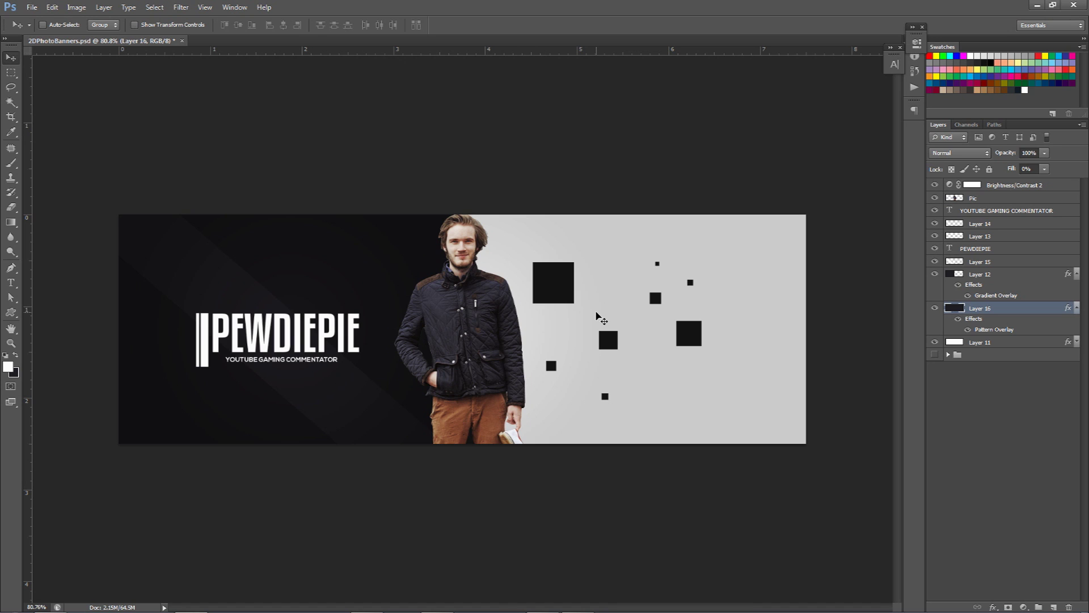
# Add a new layer above Brightness/Contrast 2 and select a thin strip across the full width of the banner's bottom edge
pyautogui.click(1027, 188)
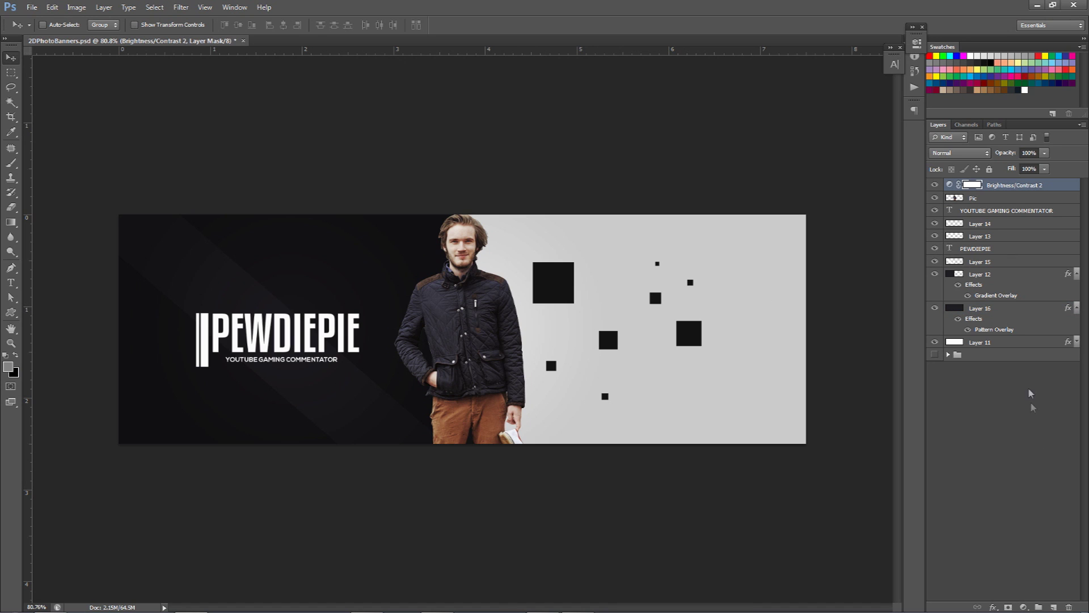
pyautogui.click(1053, 607)
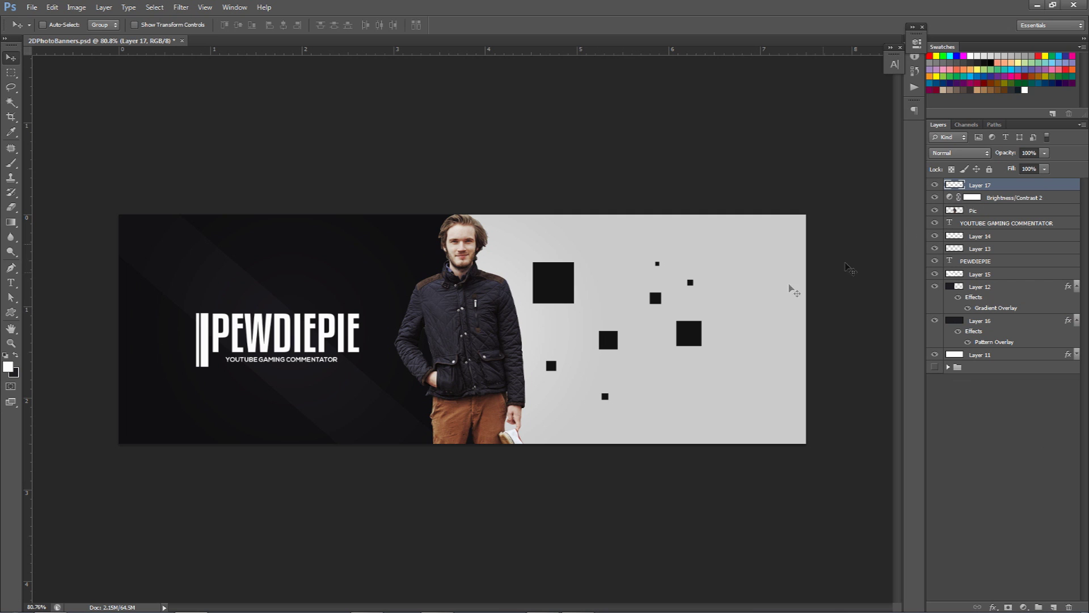
pyautogui.press('m')
pyautogui.moveTo(116, 424); pyautogui.dragTo(892, 464)
# Fill the selected strip with green 2dad6c and clear the selection
pyautogui.click(7, 366)
pyautogui.click(560, 282)
pyautogui.moveTo(826, 389); pyautogui.dragTo(812, 370)
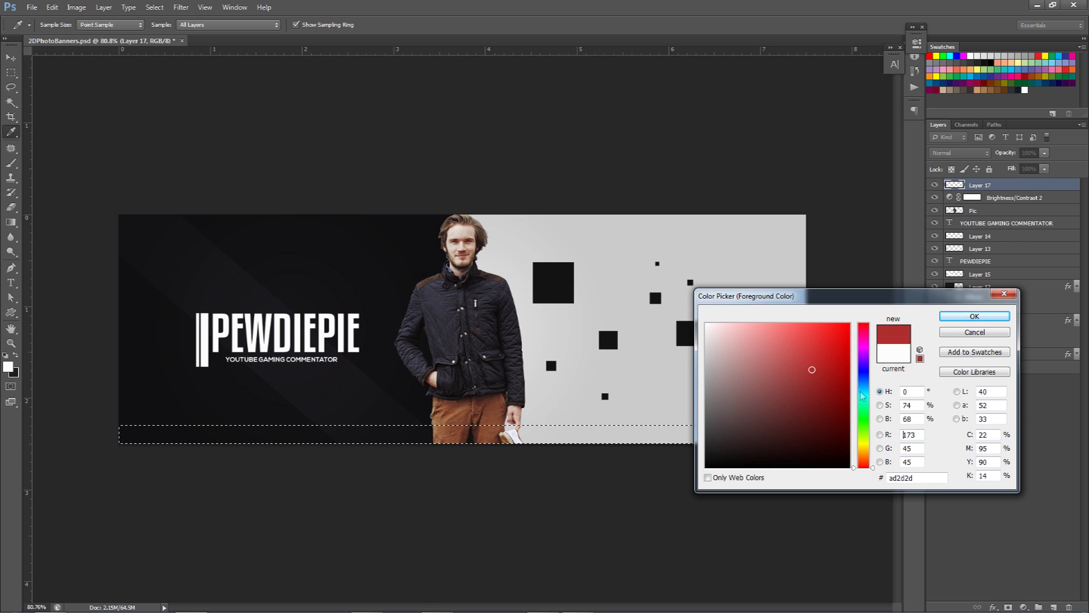
pyautogui.moveTo(862, 408); pyautogui.dragTo(860, 406)
pyautogui.click(975, 316)
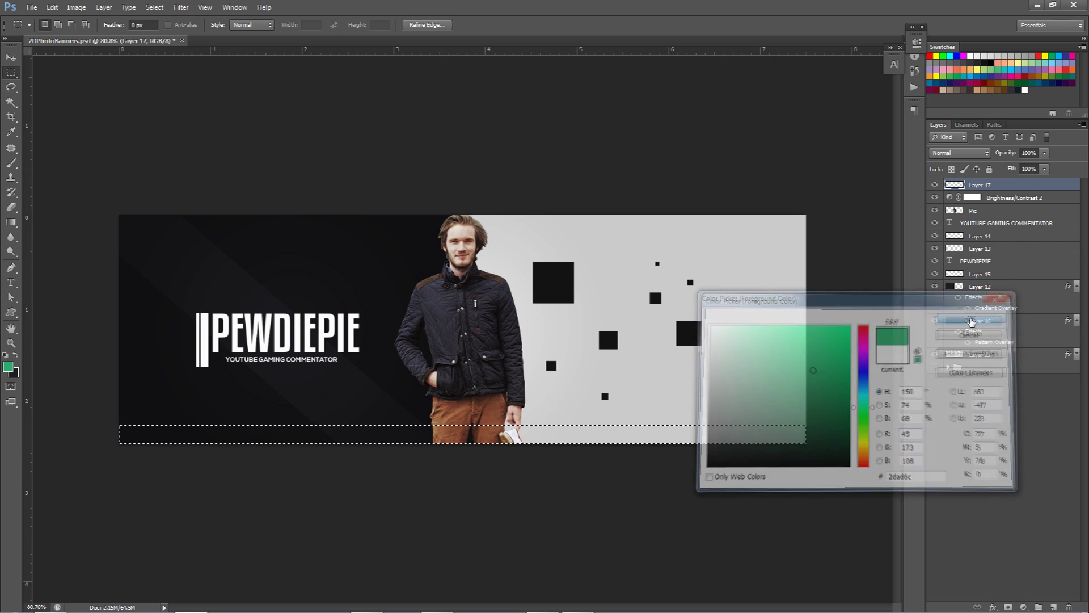
pyautogui.hotkey('alt', 'BackSpace')
pyautogui.hotkey('ctrl', 'd')
# Nudge the green strip slightly down so a narrower band remains along the banner's bottom edge
pyautogui.press('v')
pyautogui.moveTo(590, 375); pyautogui.dragTo(589, 379)
pyautogui.press('Down')
pyautogui.press('Down')
pyautogui.press('Down')
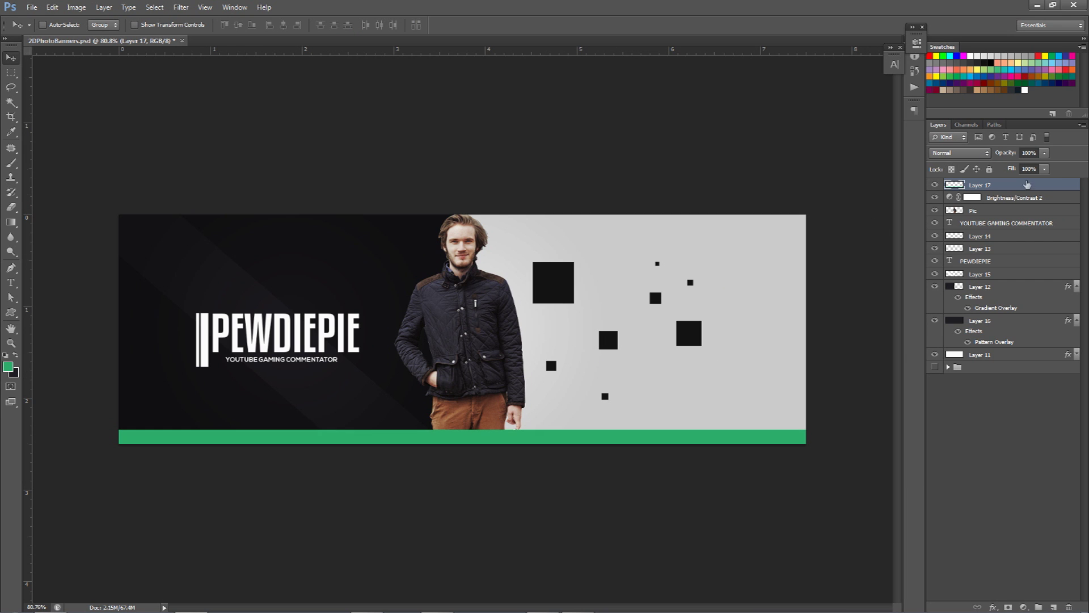
# Add a Color Overlay to the strip on Layer 17 and try orange c56226 for it
pyautogui.doubleClick(1025, 187)
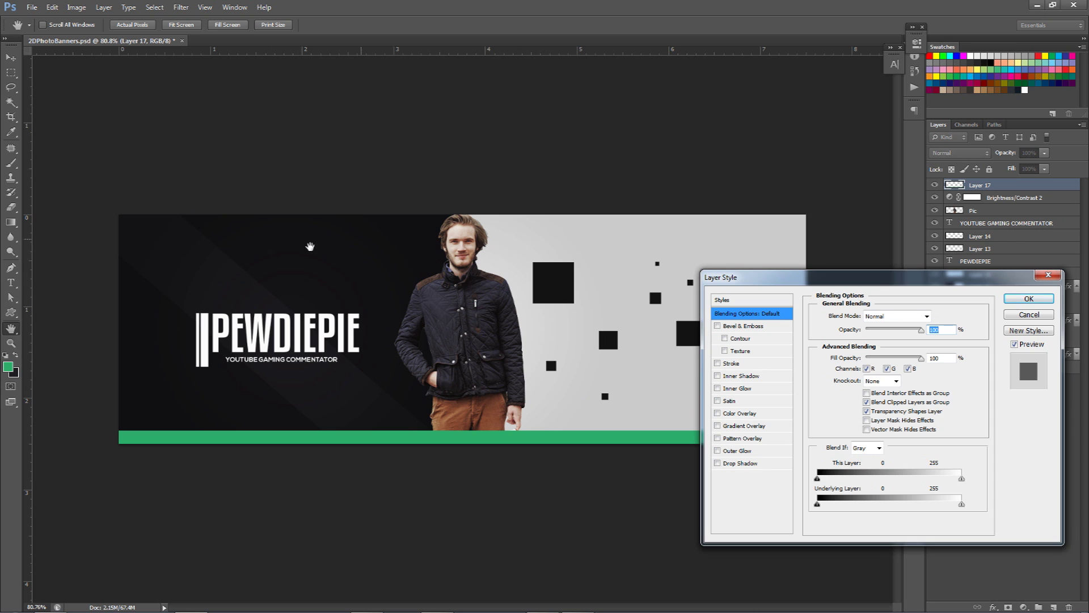
pyautogui.click(738, 413)
pyautogui.click(938, 316)
pyautogui.moveTo(863, 398); pyautogui.dragTo(854, 461)
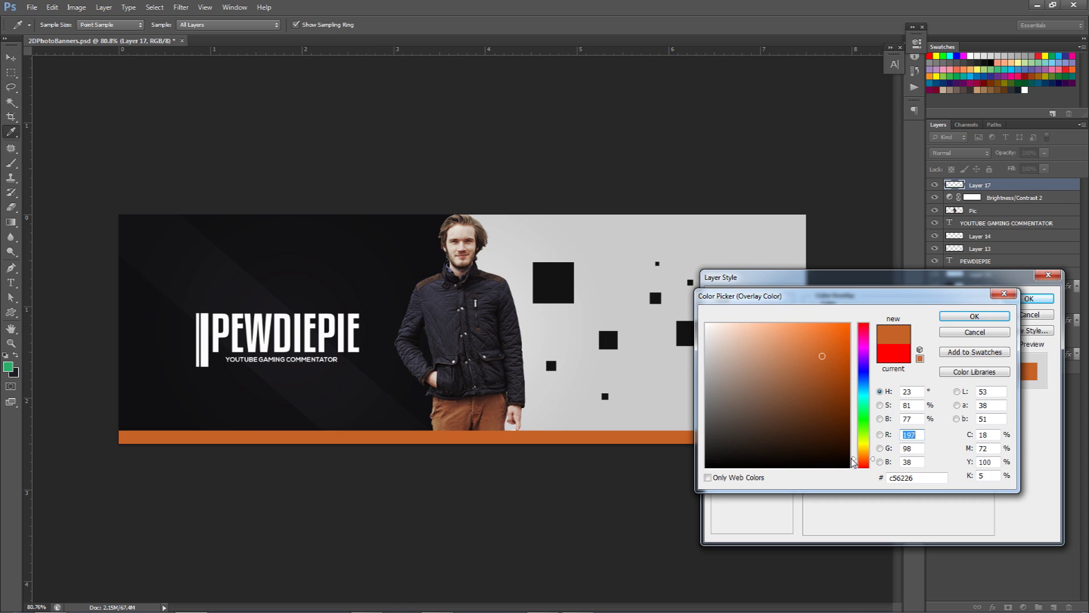
# Try out brown overlay colors sampled from the man's trousers on the strip
pyautogui.click(519, 415)
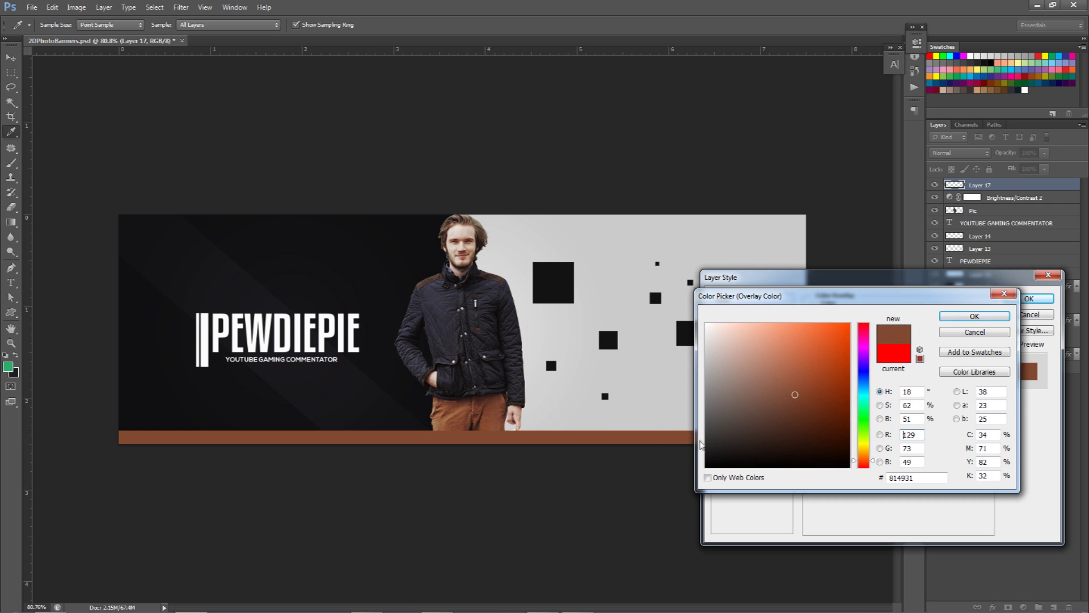
pyautogui.click(443, 415)
pyautogui.click(438, 420)
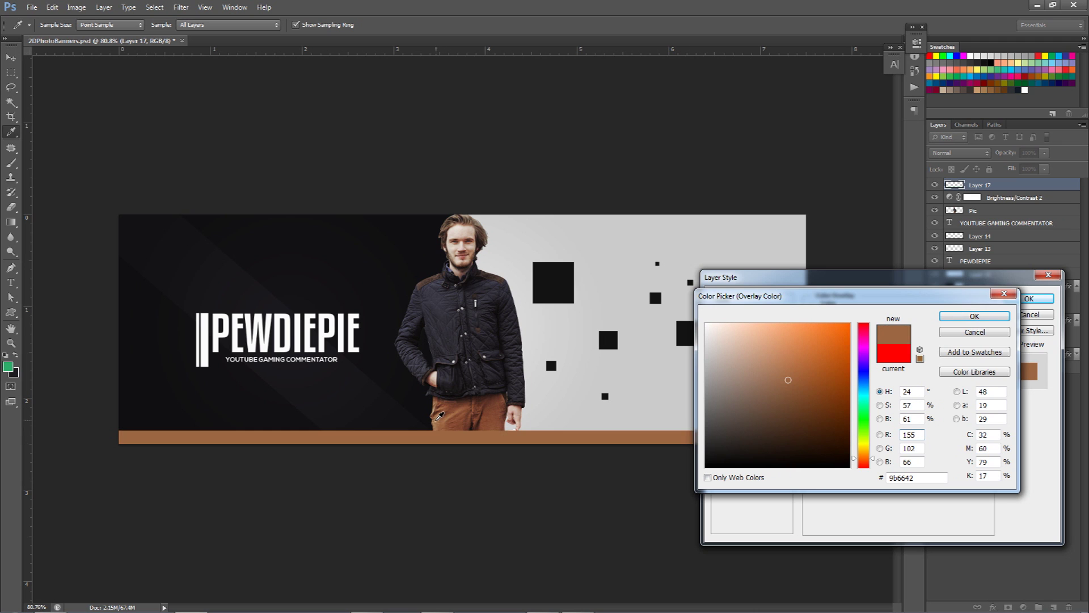
pyautogui.click(435, 420)
# Apply bright green 85d035 as the strip's overlay color and shift the strip further down to make it thinner
pyautogui.click(813, 350)
pyautogui.moveTo(863, 428); pyautogui.dragTo(866, 436)
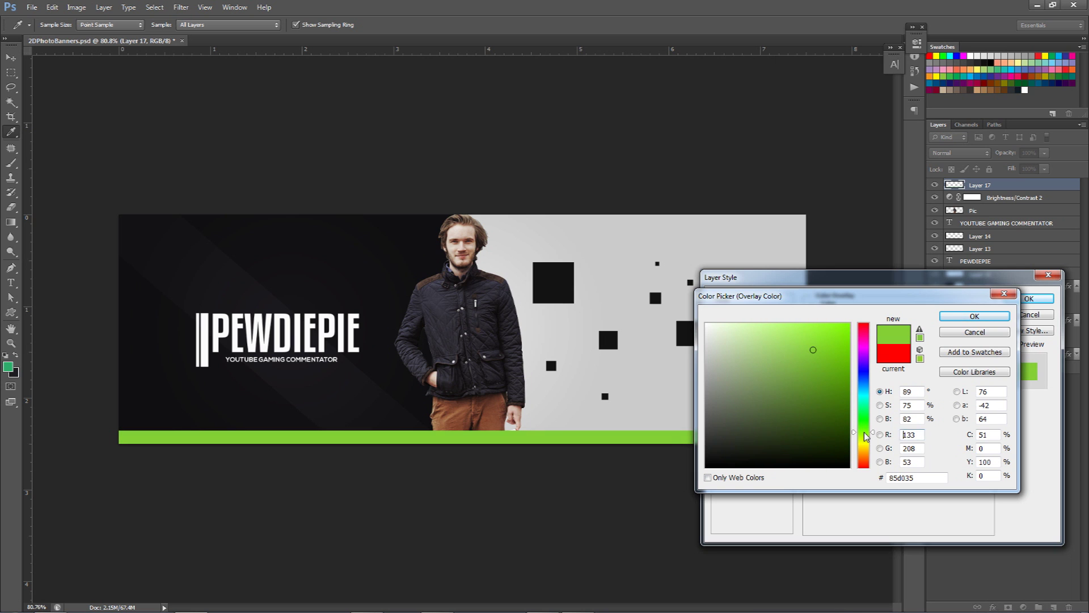
pyautogui.click(1006, 316)
pyautogui.click(1037, 299)
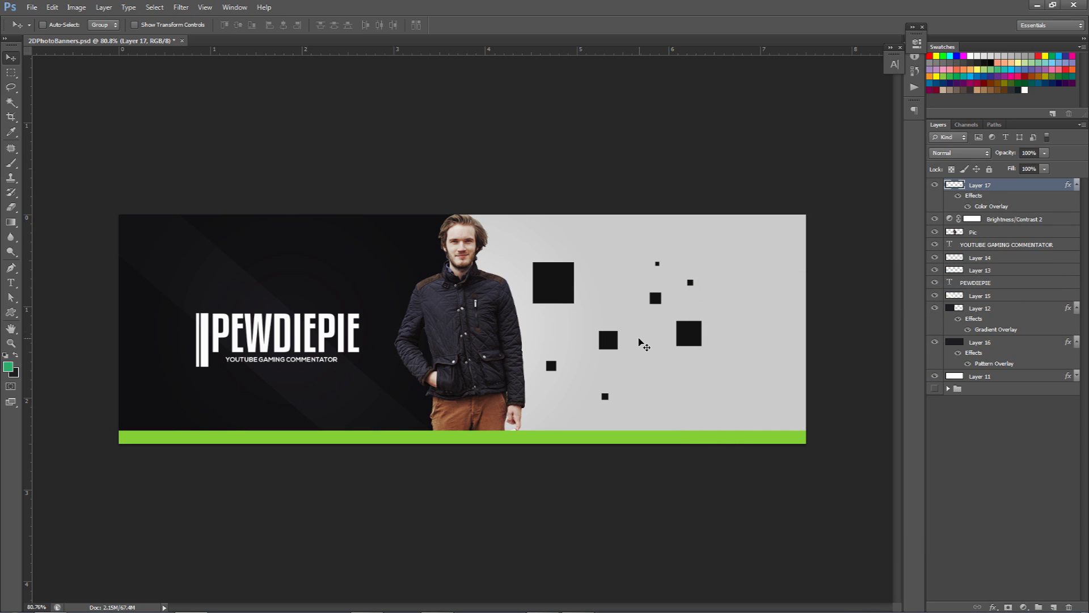
pyautogui.moveTo(643, 343); pyautogui.dragTo(644, 347)
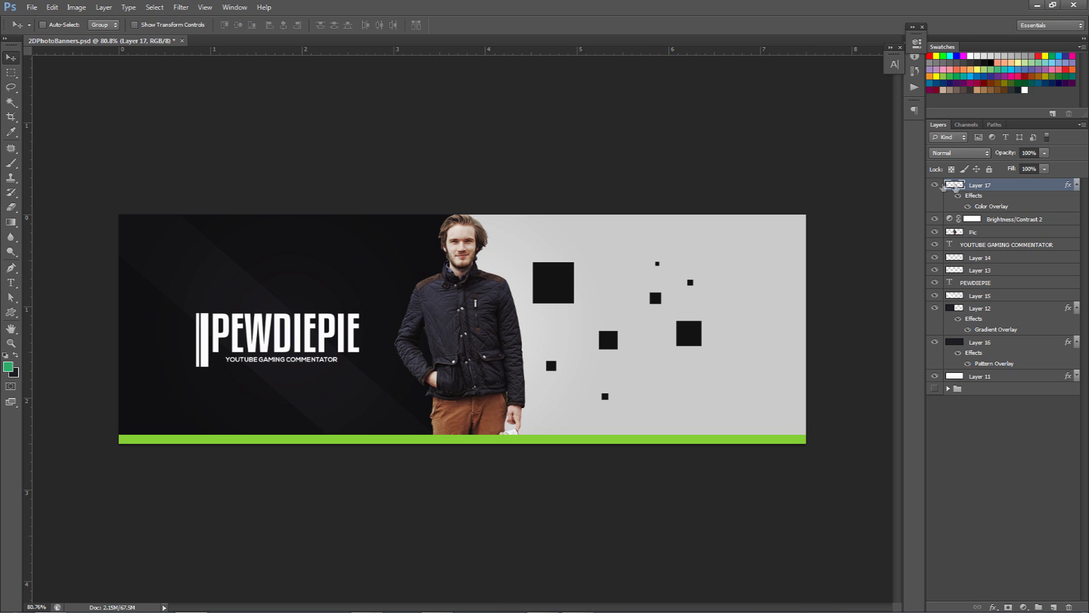
# Hide the green strip on Layer 17, toggle Layers 14 and 13 off and on, and hide the squares on Layer 16
pyautogui.click(934, 184)
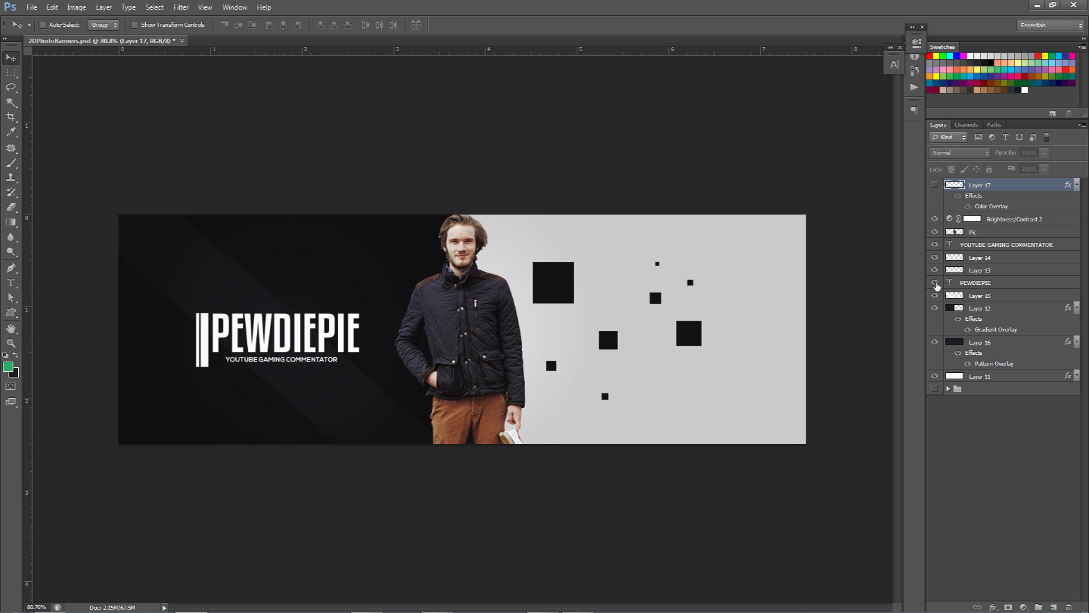
pyautogui.click(935, 257)
pyautogui.click(935, 258)
pyautogui.click(935, 270)
pyautogui.click(935, 270)
pyautogui.click(932, 342)
pyautogui.click(933, 342)
pyautogui.click(932, 342)
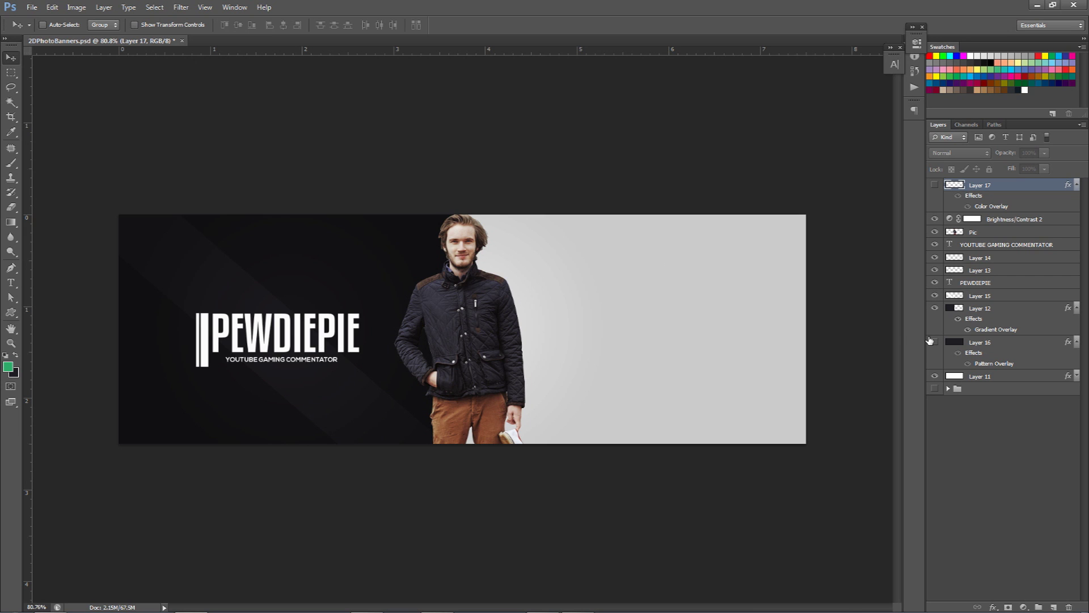